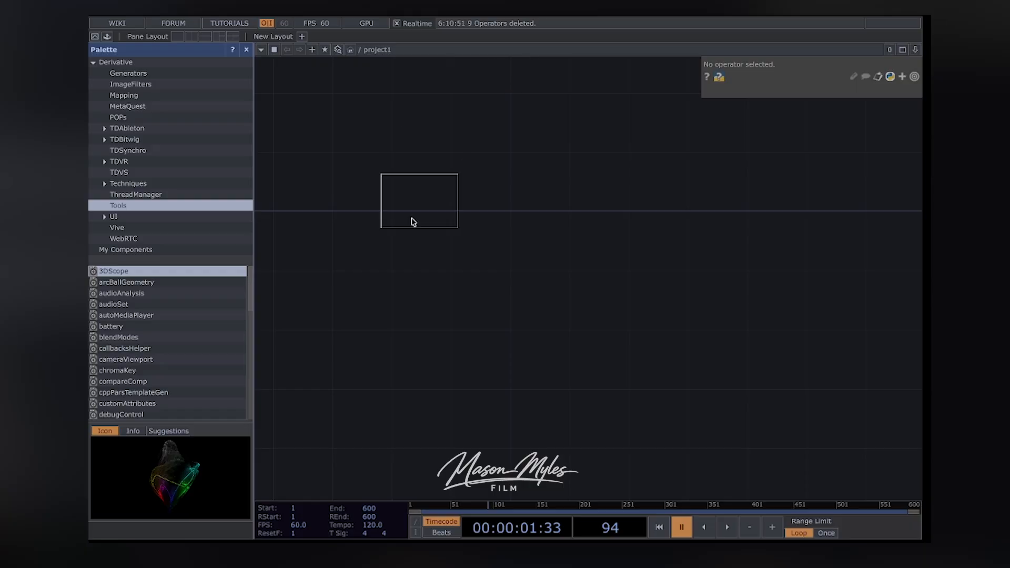
Place a Movie File In operator in the network and load SORRY NOT SORRY.mp4 from the Desktop folder
{"action": "left_click", "coordinate": [426, 218]}
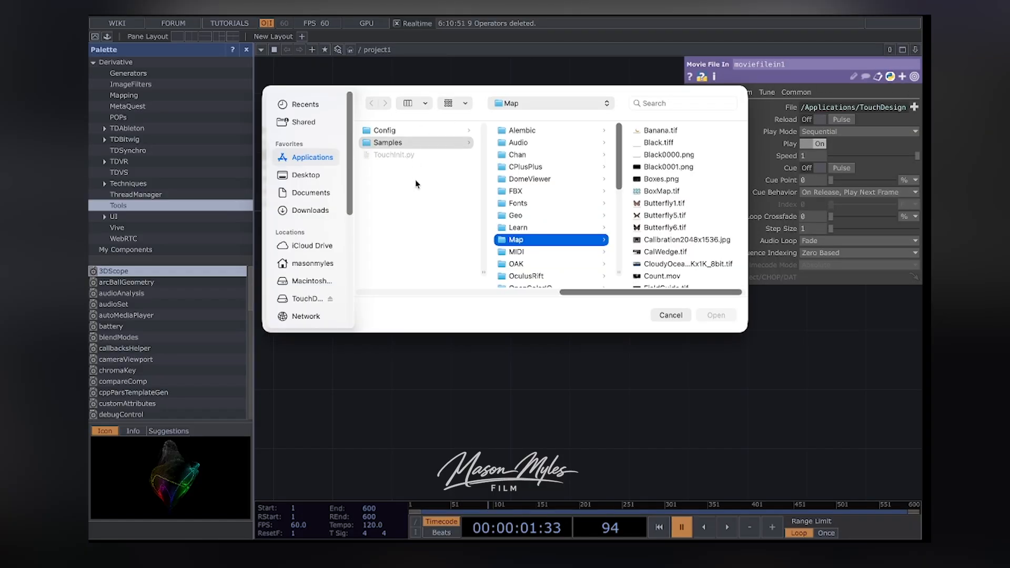
{"action": "left_click_drag", "start_coordinate": [498, 229], "coordinate": [661, 221]}
{"action": "left_click", "coordinate": [305, 174]}
{"action": "left_click", "coordinate": [405, 230]}
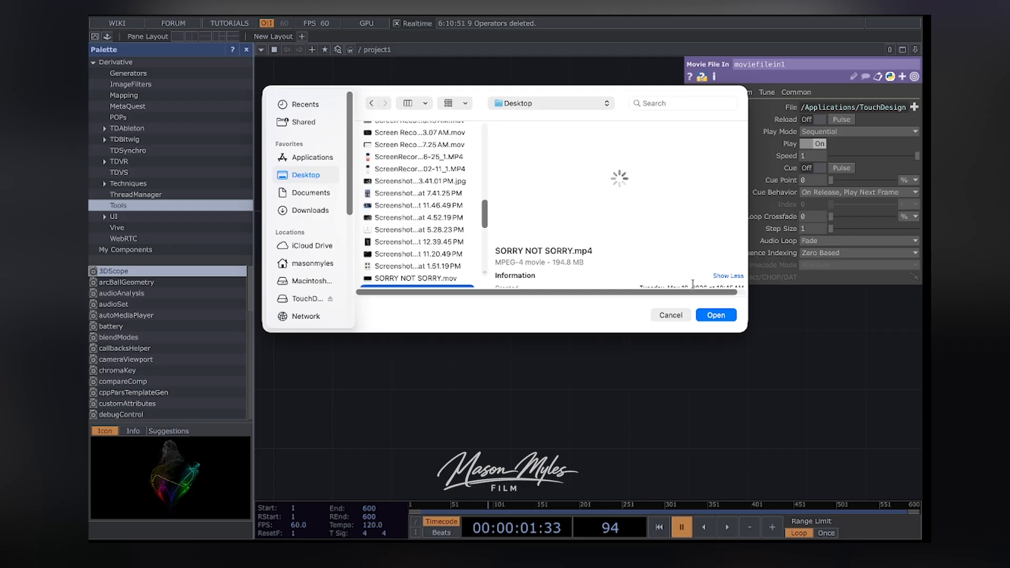
{"action": "left_click", "coordinate": [715, 315]}
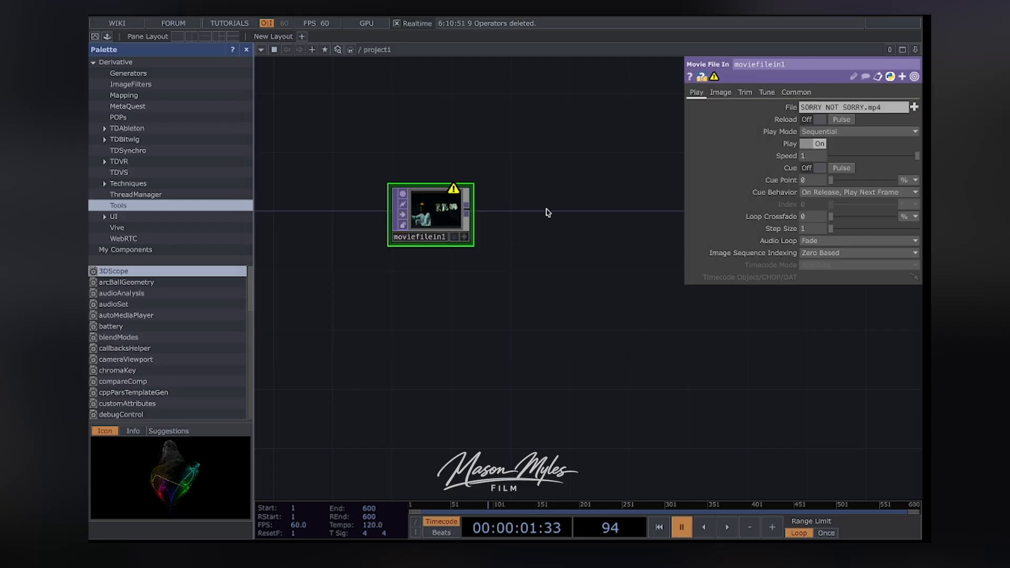
Add a Fit TOP beside the movie input and connect the movie's output to it
{"action": "right_click", "coordinate": [548, 212]}
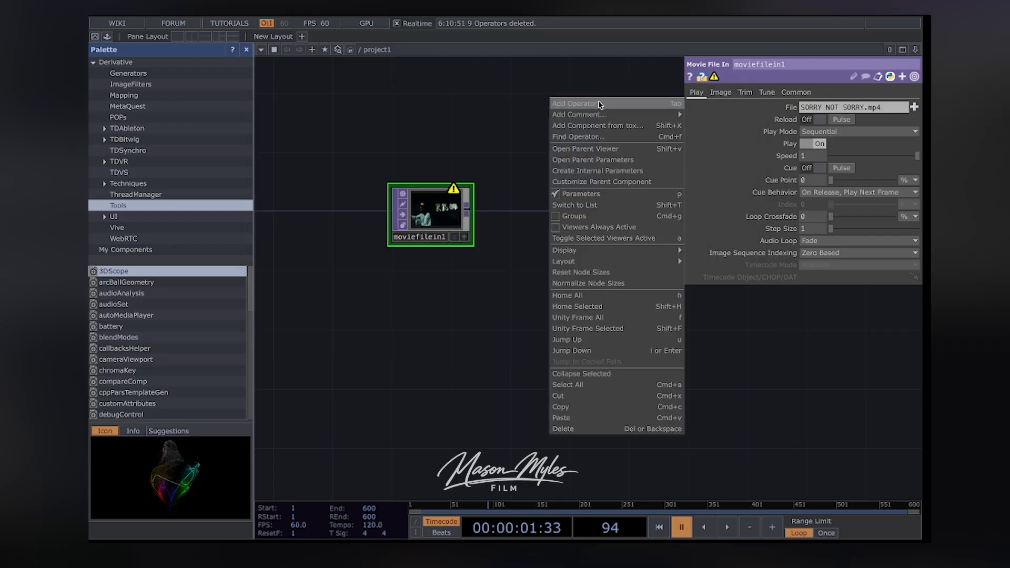
{"action": "left_click", "coordinate": [600, 104]}
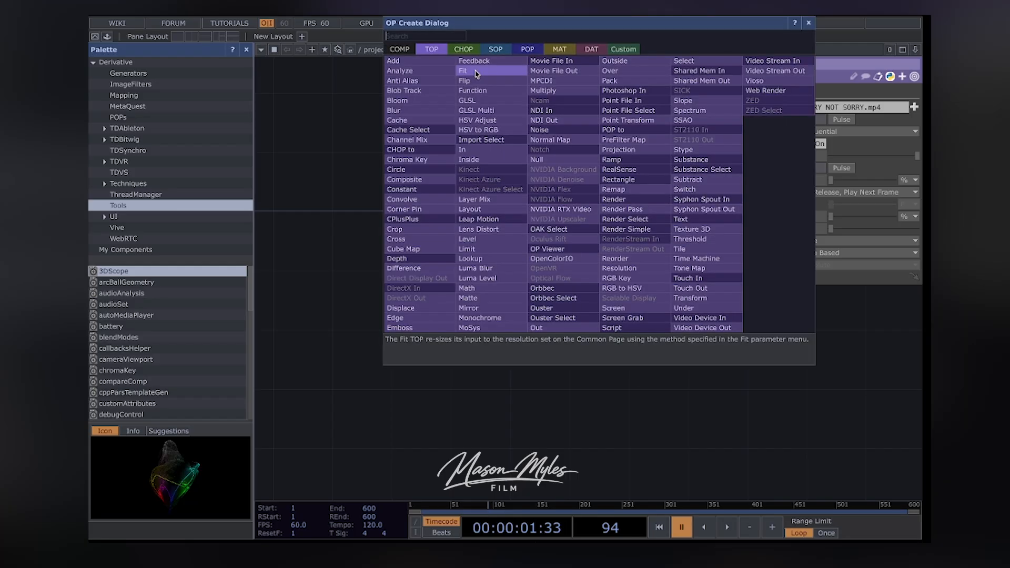
{"action": "left_click", "coordinate": [467, 71]}
{"action": "left_click", "coordinate": [510, 224]}
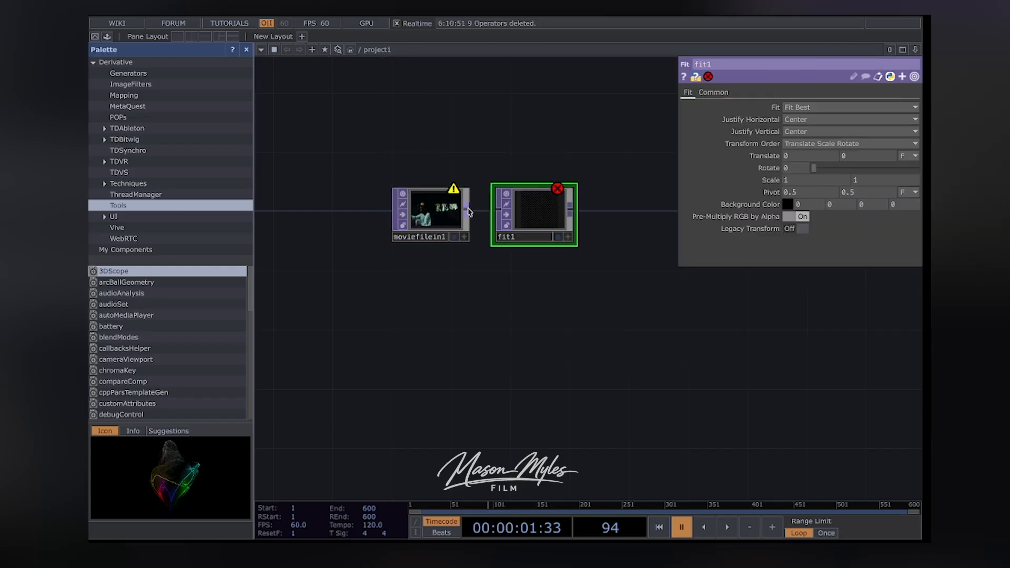
{"action": "left_click_drag", "start_coordinate": [466, 207], "coordinate": [495, 211]}
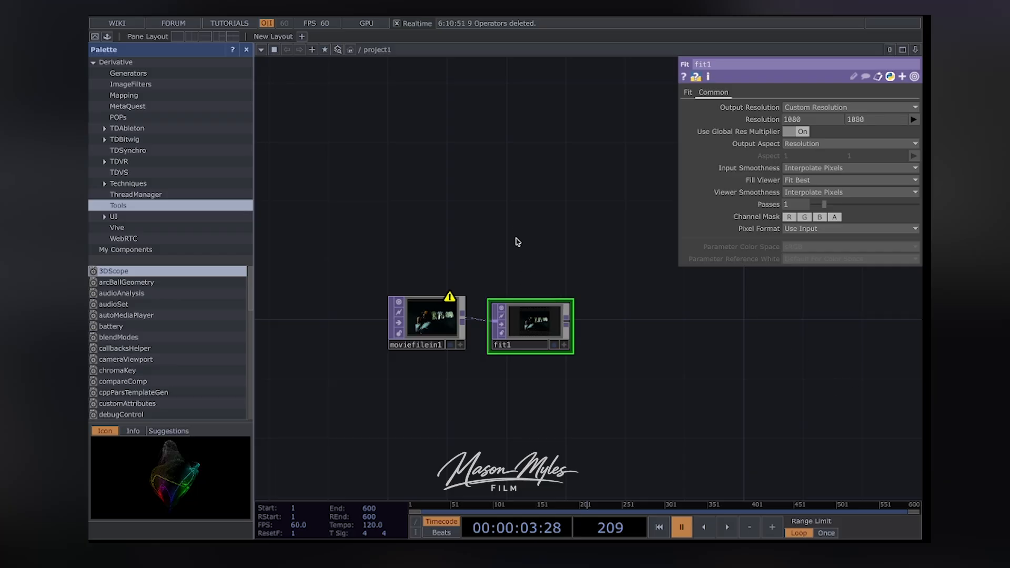
Preview the Fit output in the network background while the timeline plays, and turn the preview off and pause
{"action": "left_click", "coordinate": [559, 345]}
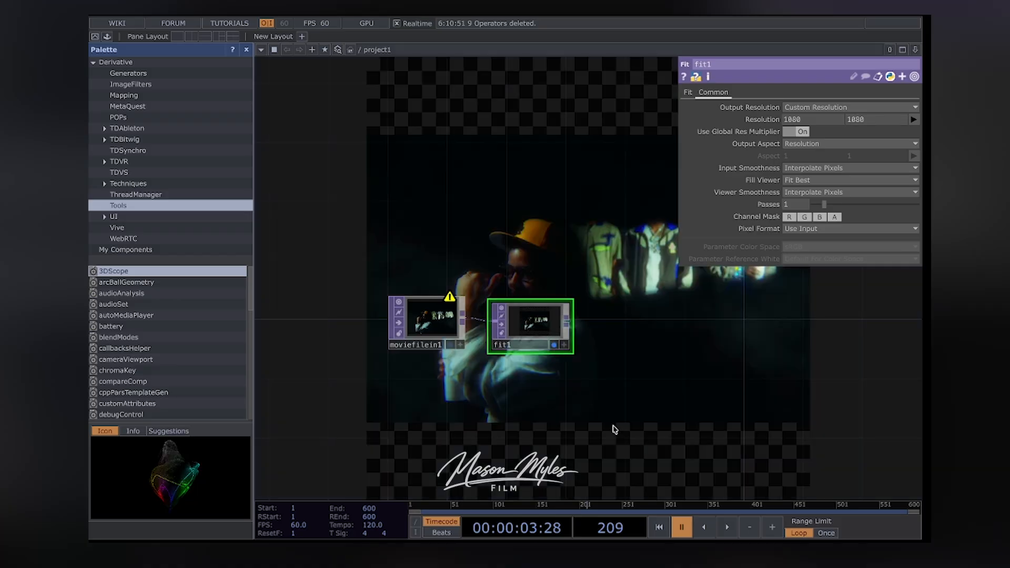
{"action": "key", "text": "space"}
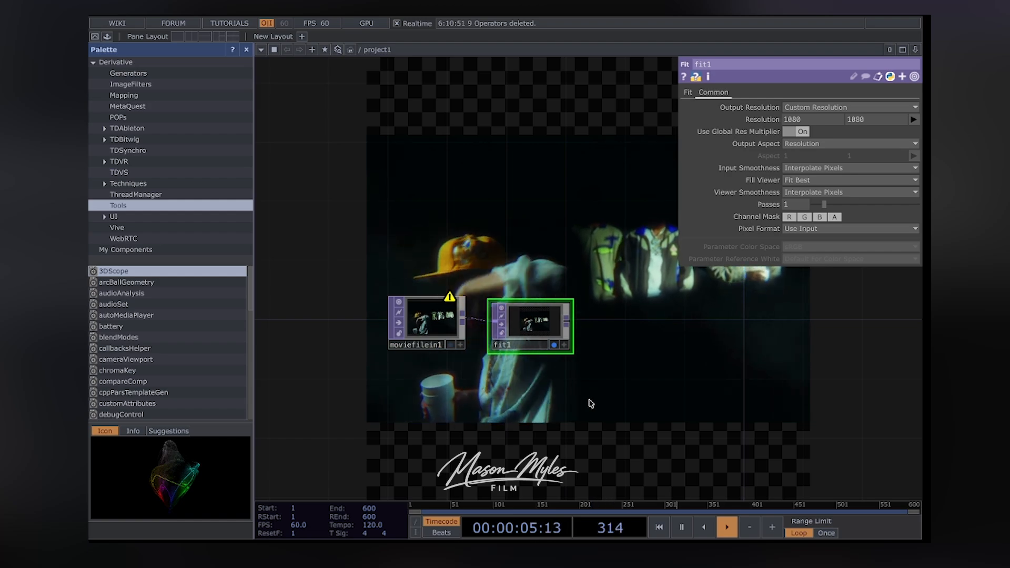
{"action": "left_click", "coordinate": [554, 345]}
{"action": "key", "text": "space"}
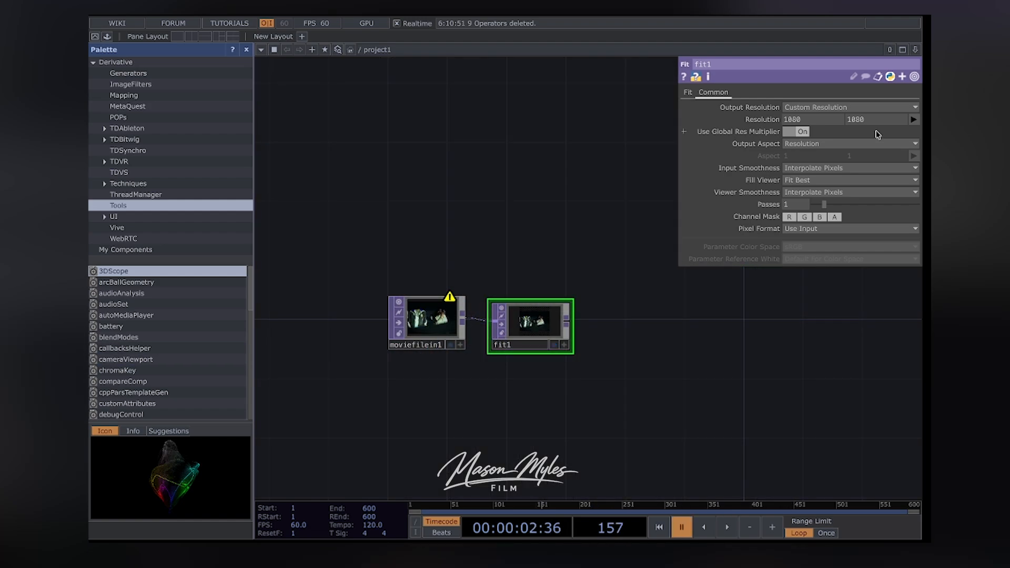
Append a Null TOP to the Fit output and name it video
{"action": "right_click", "coordinate": [577, 325]}
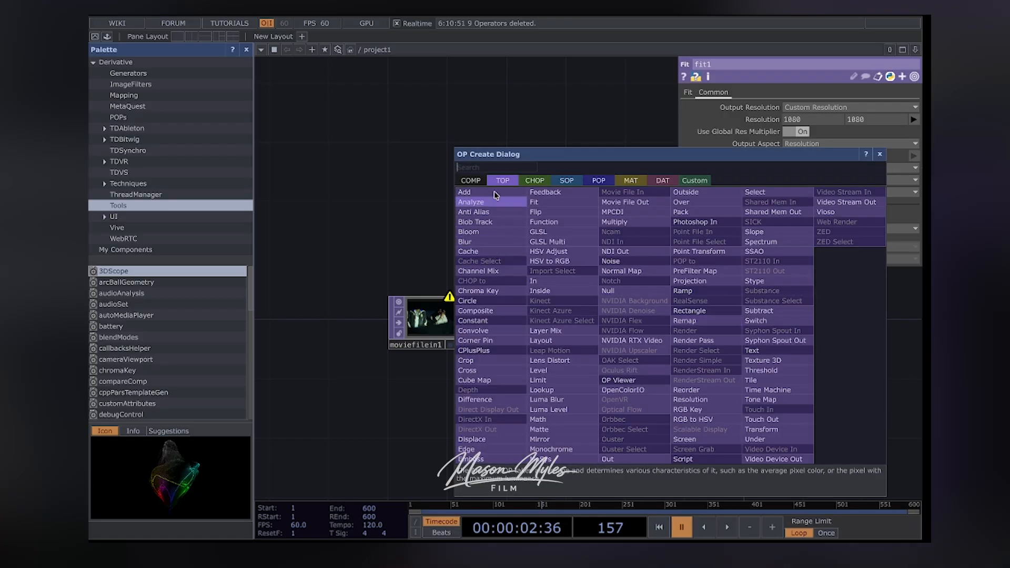
{"action": "type", "text": "null"}
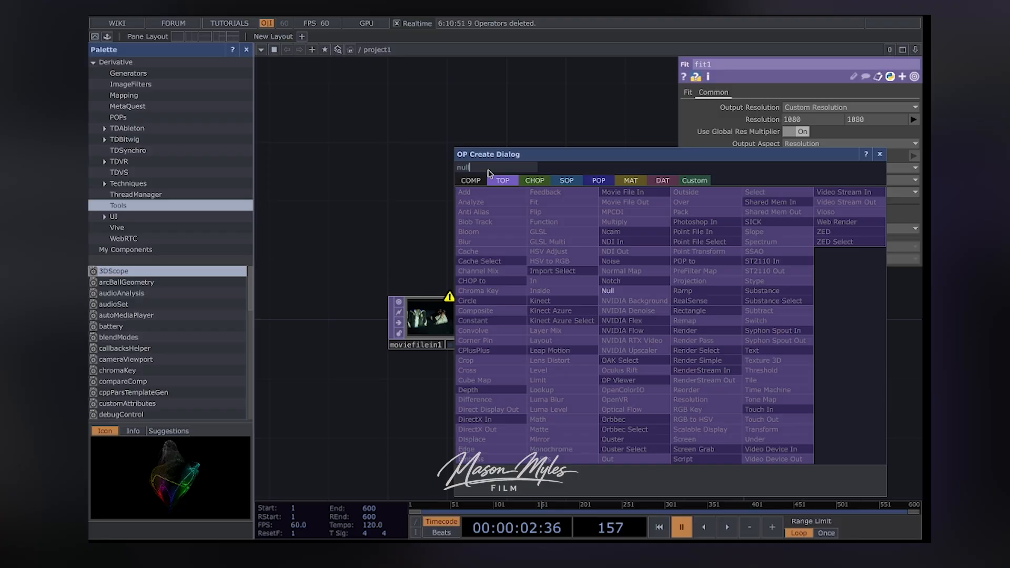
{"action": "key", "text": "Return"}
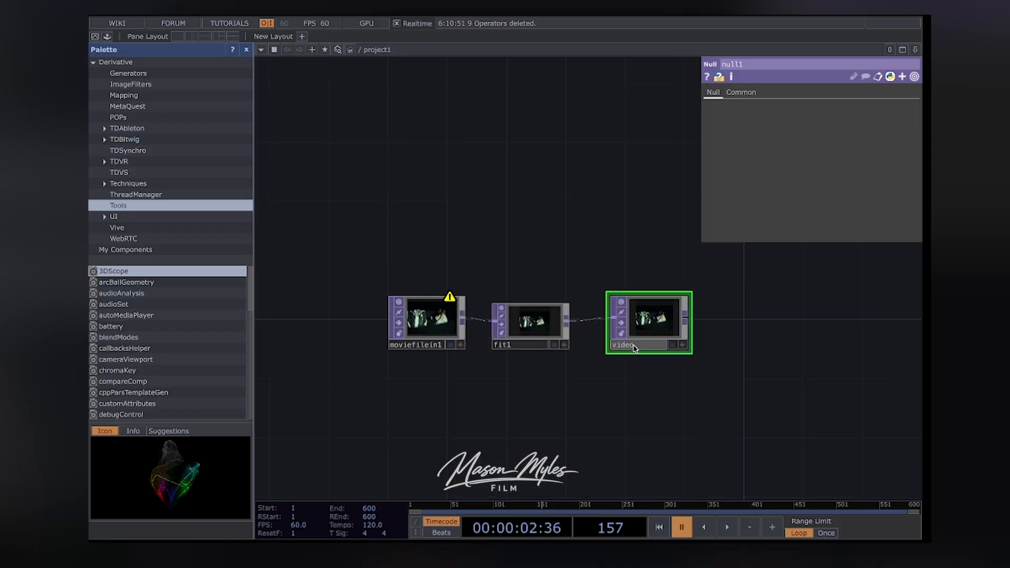
{"action": "left_click", "coordinate": [688, 405]}
{"action": "left_click_drag", "start_coordinate": [742, 389], "coordinate": [526, 420]}
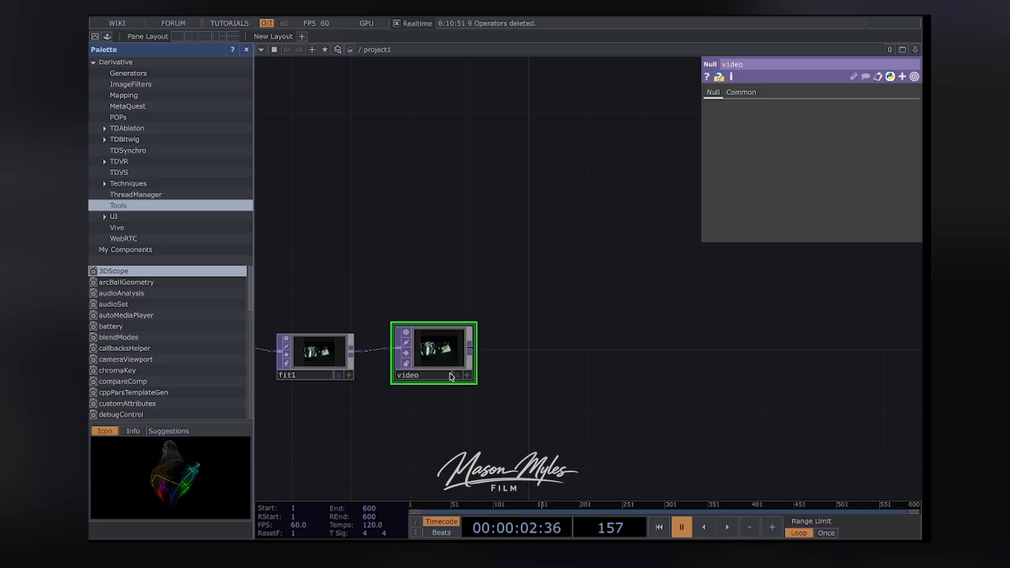
Append another Null TOP after the video null and branch a Cache TOP from its output
{"action": "right_click", "coordinate": [477, 354]}
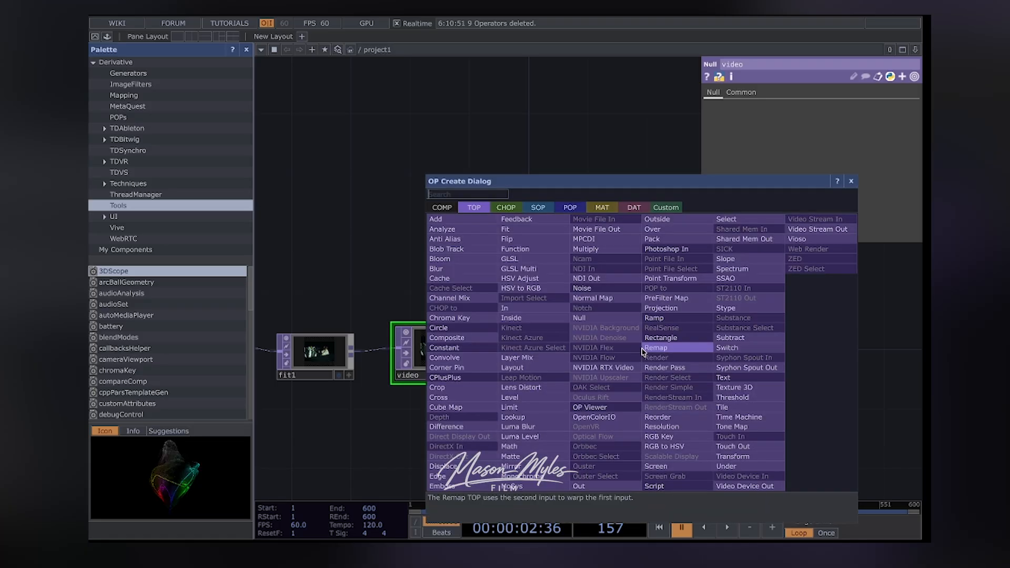
{"action": "left_click", "coordinate": [605, 319]}
{"action": "key", "text": "Tab"}
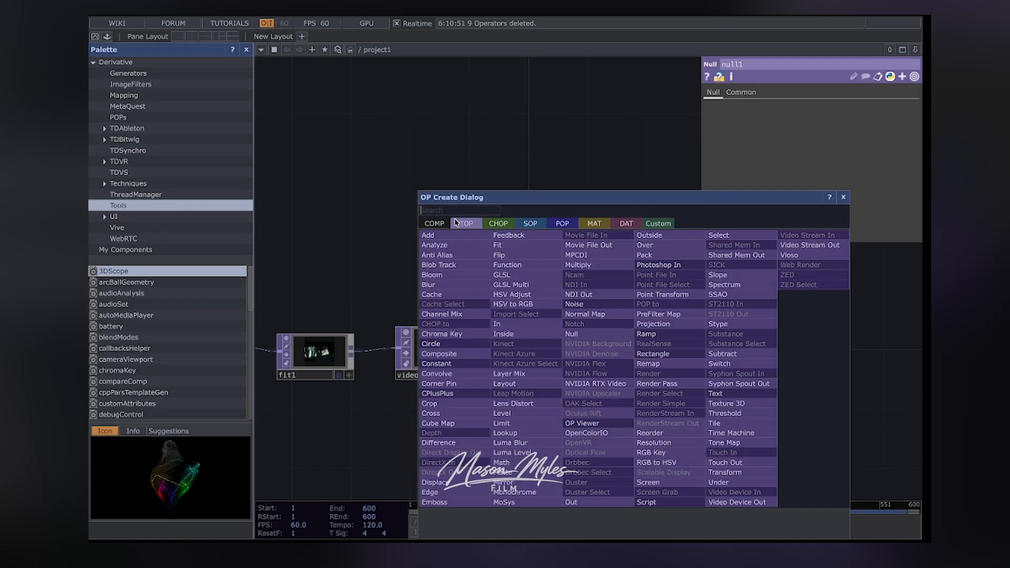
{"action": "type", "text": "c"}
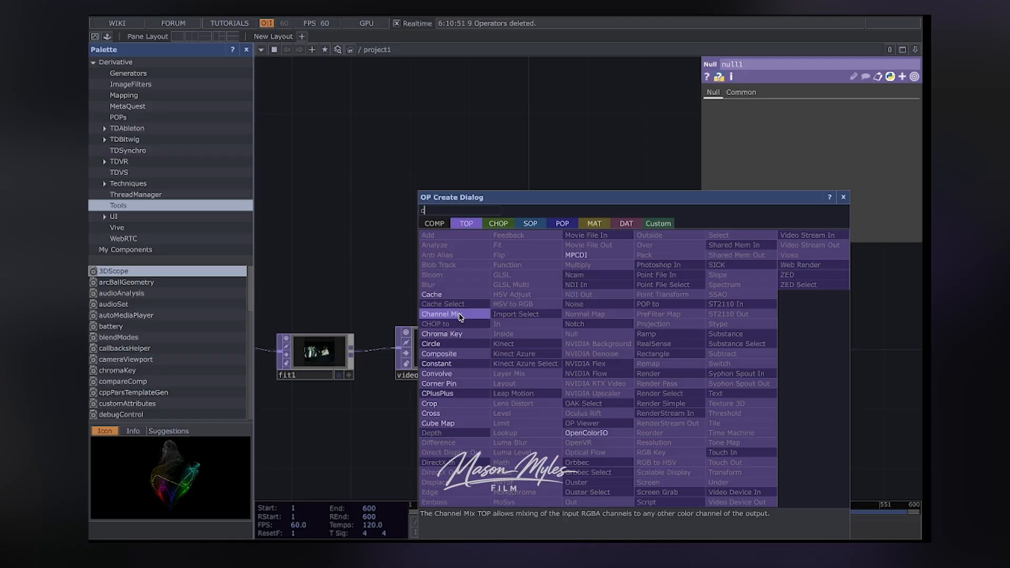
{"action": "left_click", "coordinate": [453, 295]}
Add a Difference TOP above the cache and connect the null1 output to its first input
{"action": "right_click", "coordinate": [662, 315]}
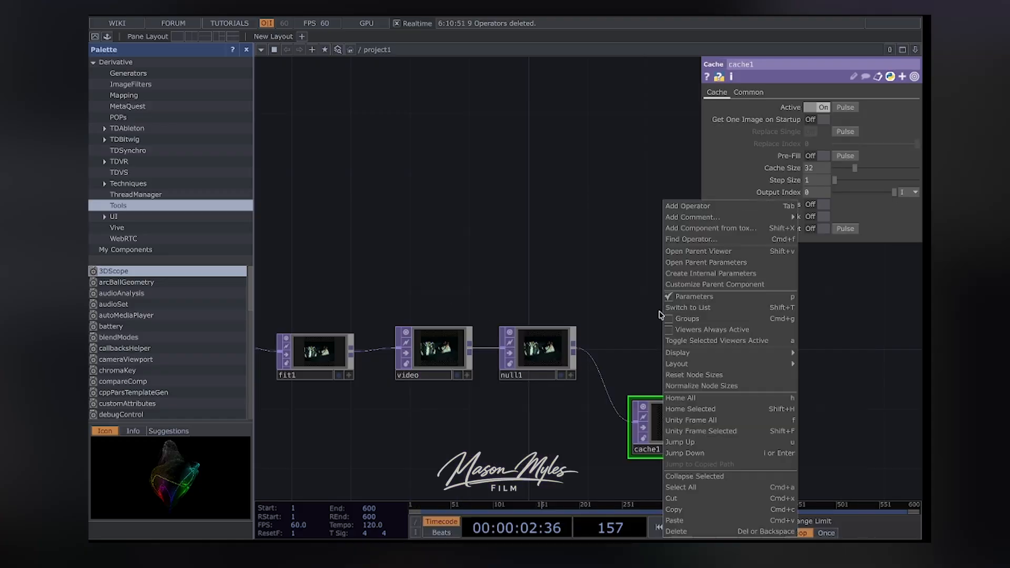
{"action": "left_click", "coordinate": [702, 205]}
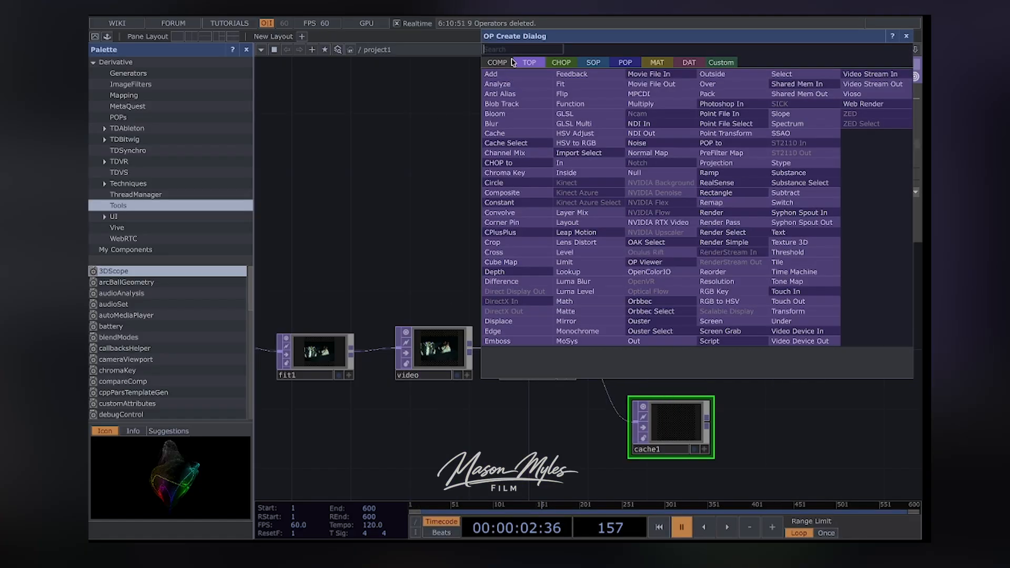
{"action": "left_click", "coordinate": [501, 281]}
{"action": "left_click", "coordinate": [728, 296]}
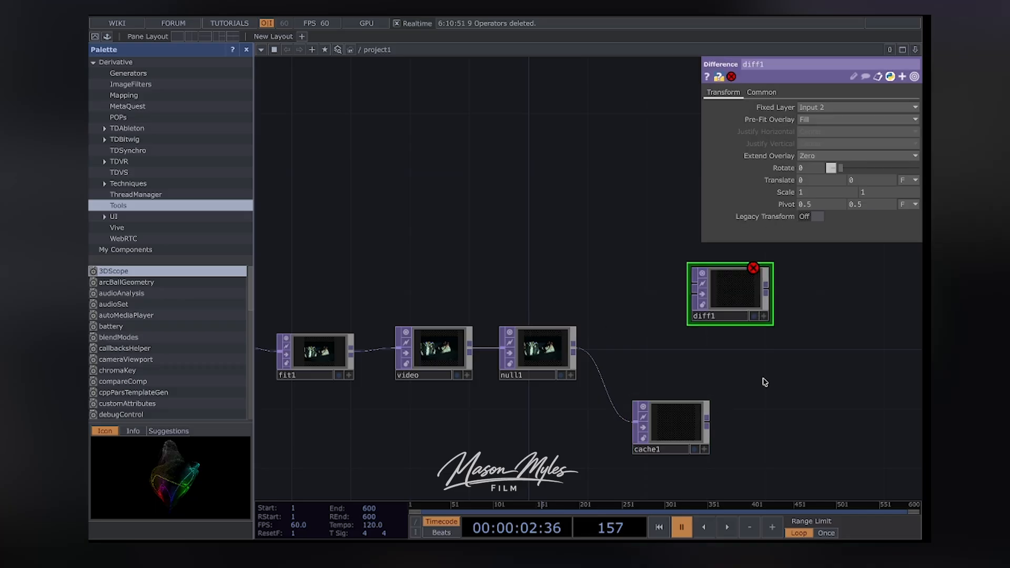
{"action": "left_click_drag", "start_coordinate": [764, 381], "coordinate": [561, 383]}
{"action": "left_click_drag", "start_coordinate": [370, 356], "coordinate": [372, 362]}
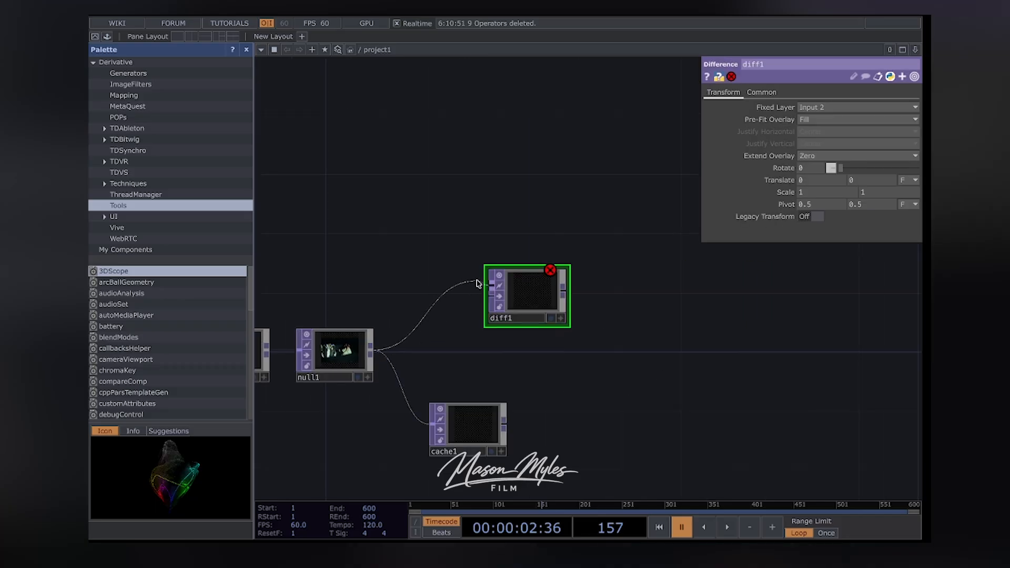
{"action": "left_click", "coordinate": [491, 287]}
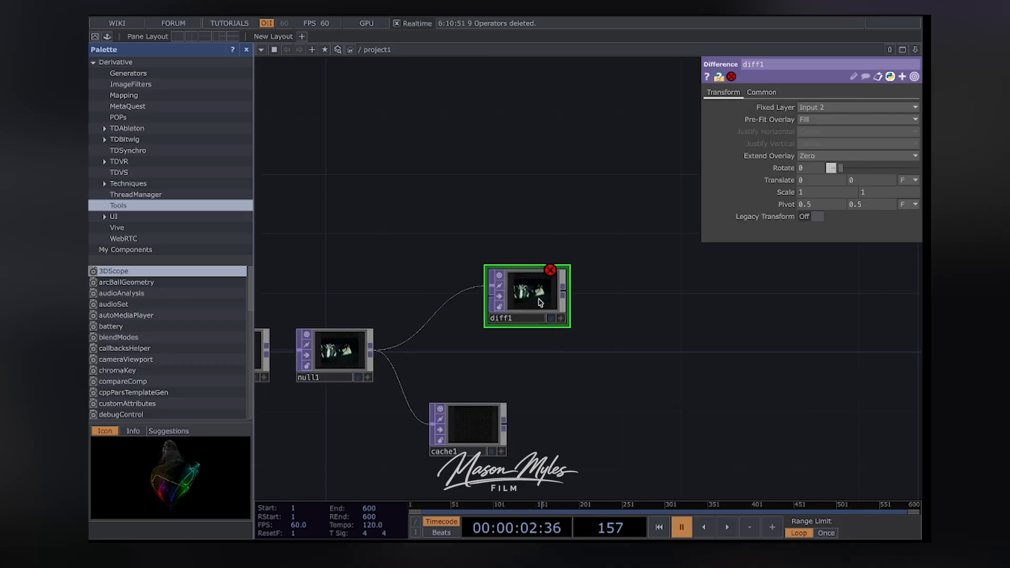
Move the Difference node further along the chain and connect the cache output to its second input
{"action": "left_click_drag", "start_coordinate": [541, 302], "coordinate": [643, 362]}
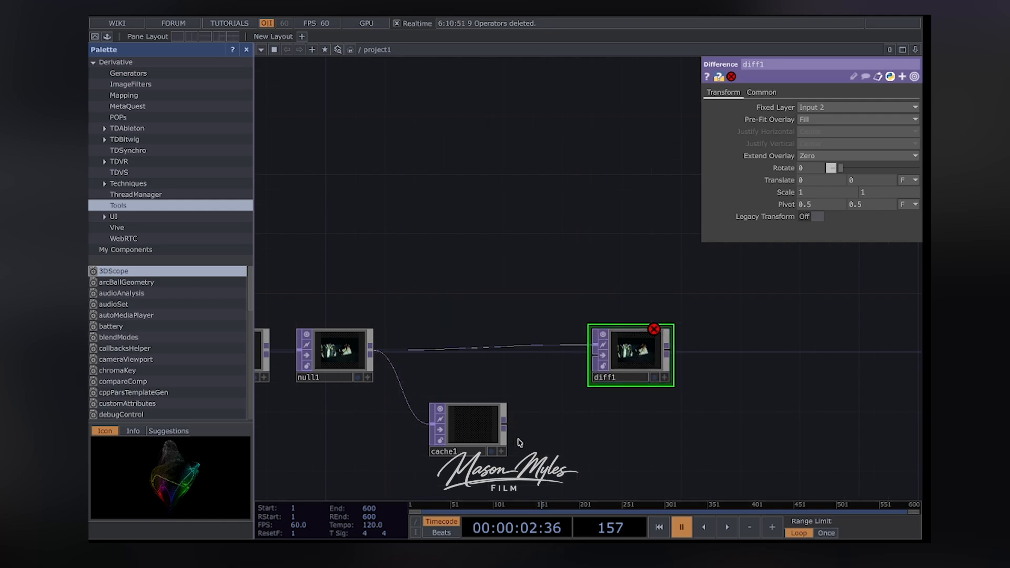
{"action": "left_click", "coordinate": [505, 431]}
{"action": "left_click", "coordinate": [595, 356]}
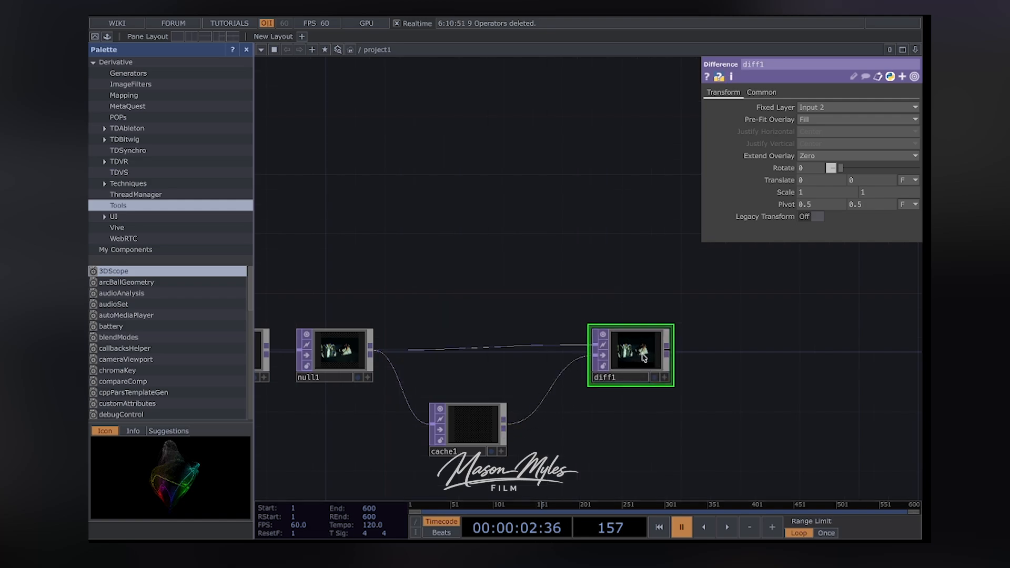
Set the cache's Cache Size to 2 and enter a negative Output Index
{"action": "left_click_drag", "start_coordinate": [635, 343], "coordinate": [621, 358]}
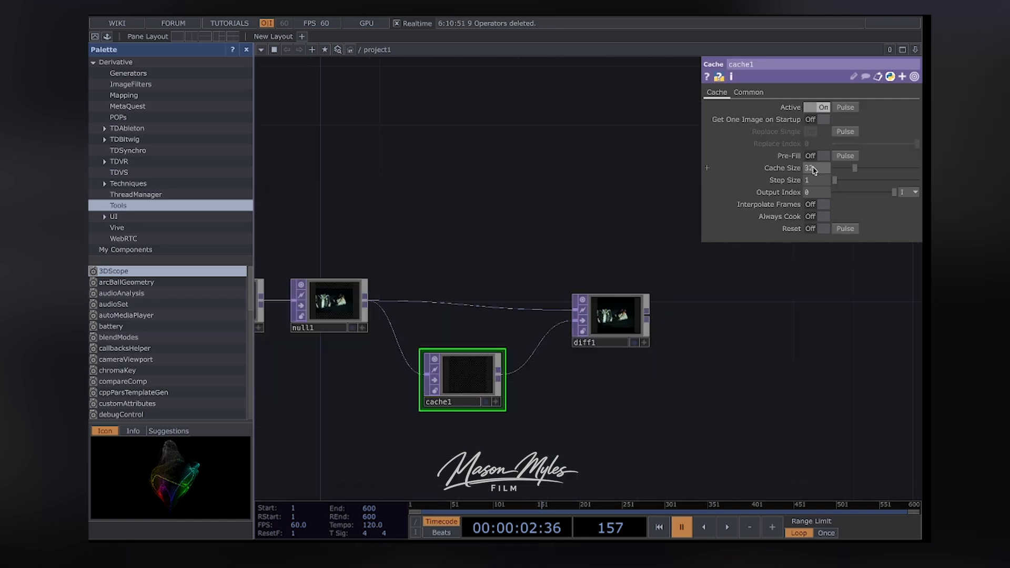
{"action": "left_click", "coordinate": [813, 168]}
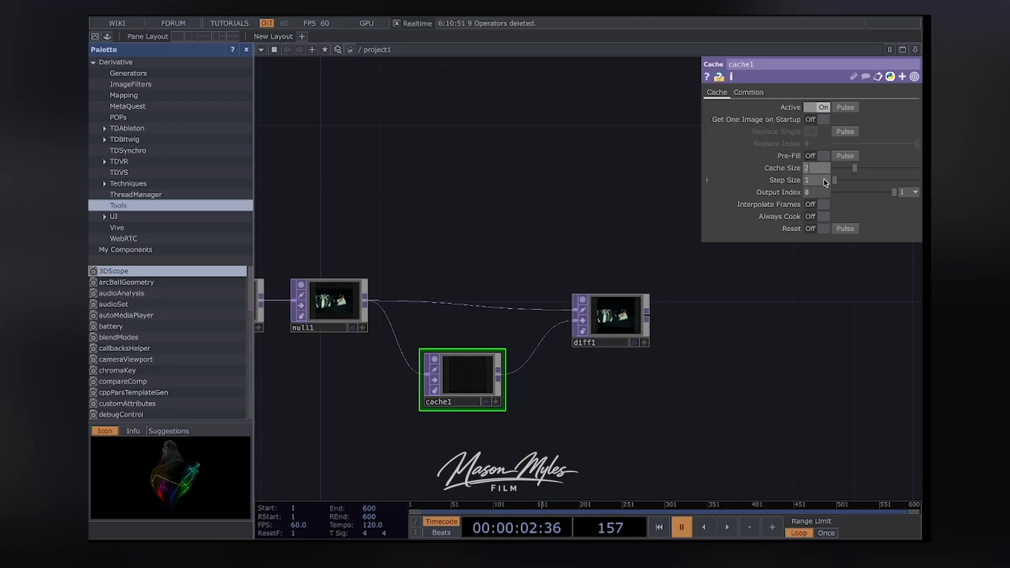
{"action": "left_click", "coordinate": [816, 193]}
{"action": "type", "text": "-"}
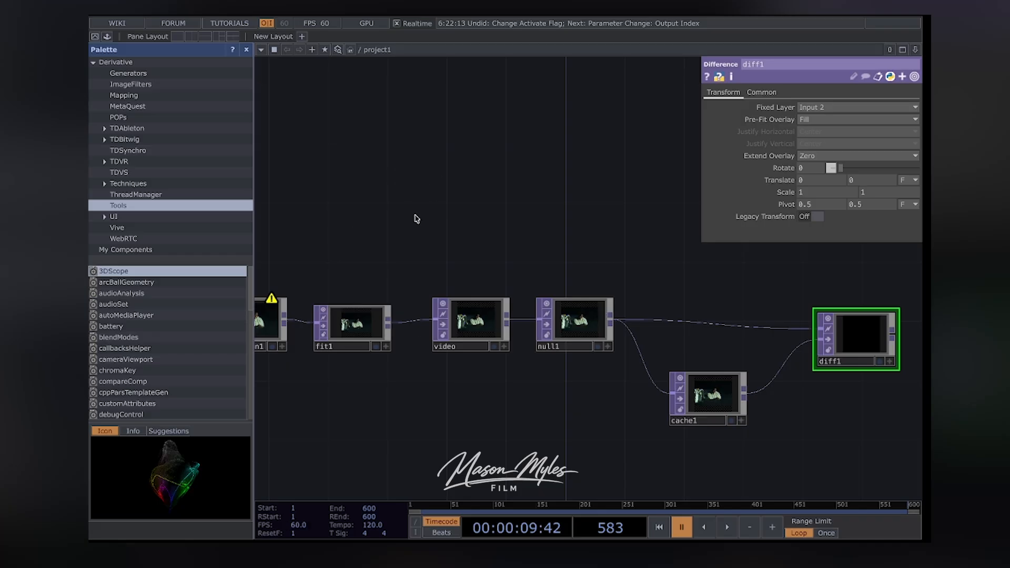
Check the movie input's information and set the timeline frame rate to 30 FPS
{"action": "middle_click", "coordinate": [275, 362]}
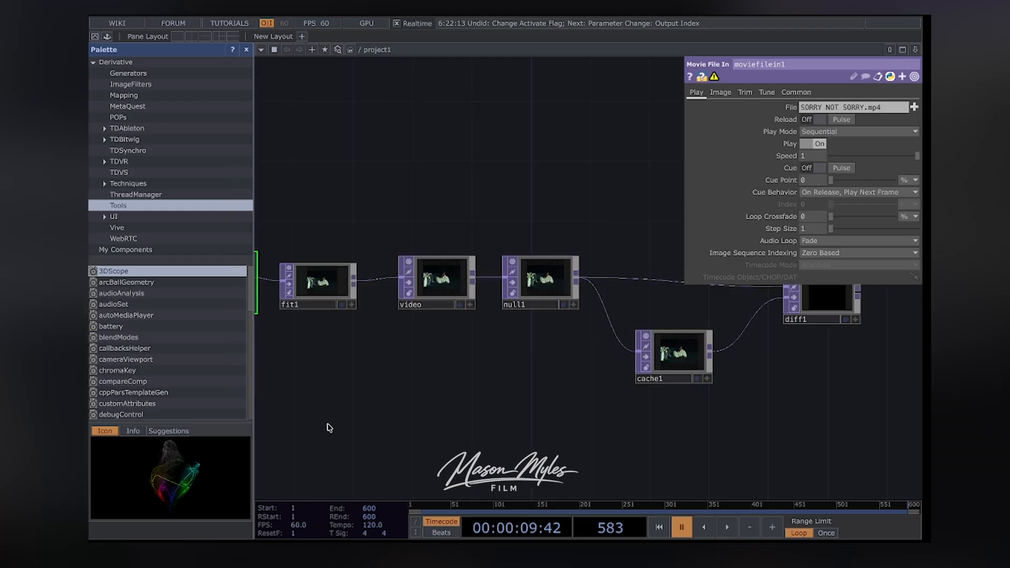
{"action": "left_click_drag", "start_coordinate": [329, 425], "coordinate": [374, 394]}
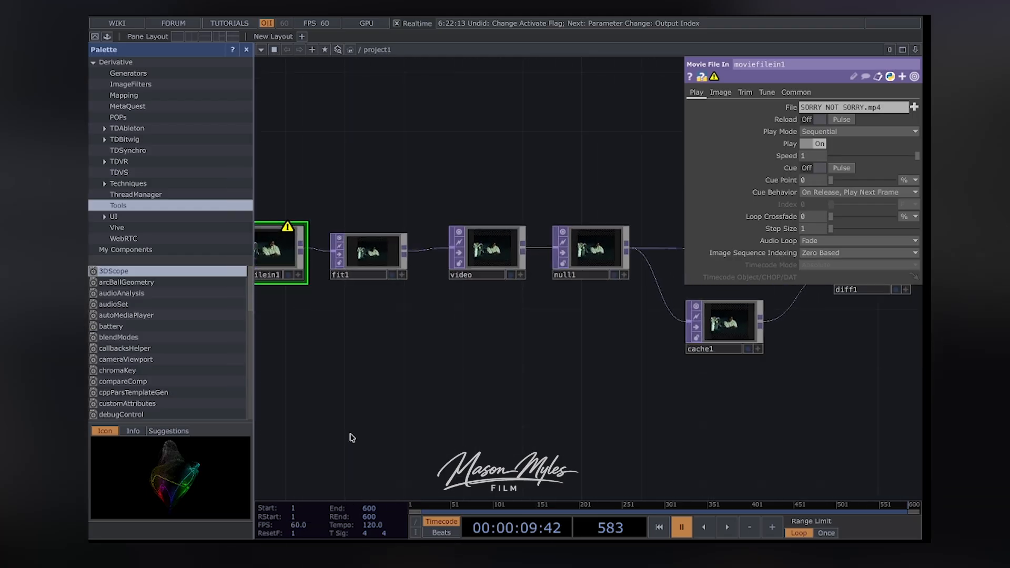
{"action": "left_click", "coordinate": [304, 526]}
{"action": "mouse_move", "coordinate": [351, 537]}
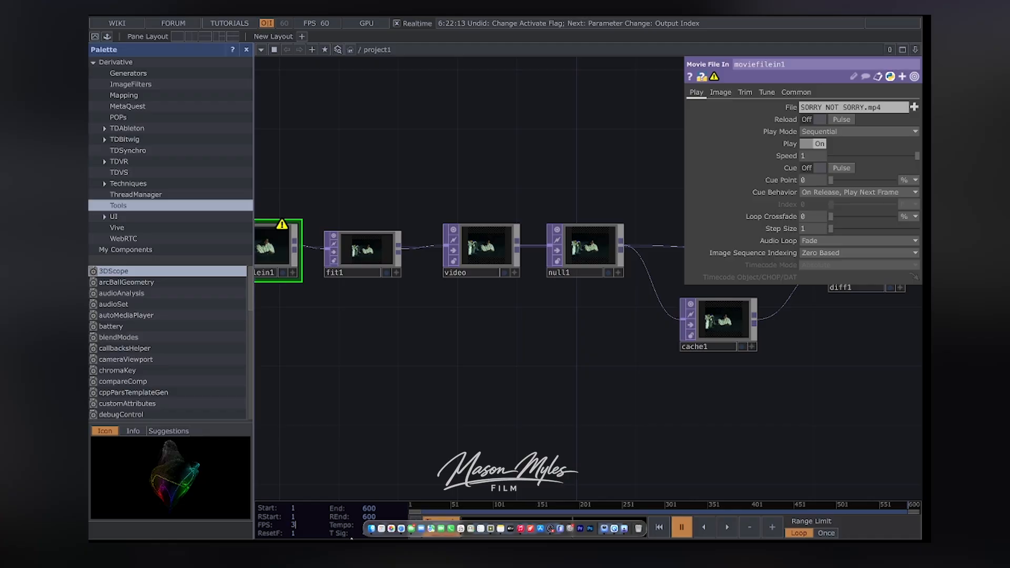
{"action": "type", "text": "30"}
{"action": "key", "text": "Return"}
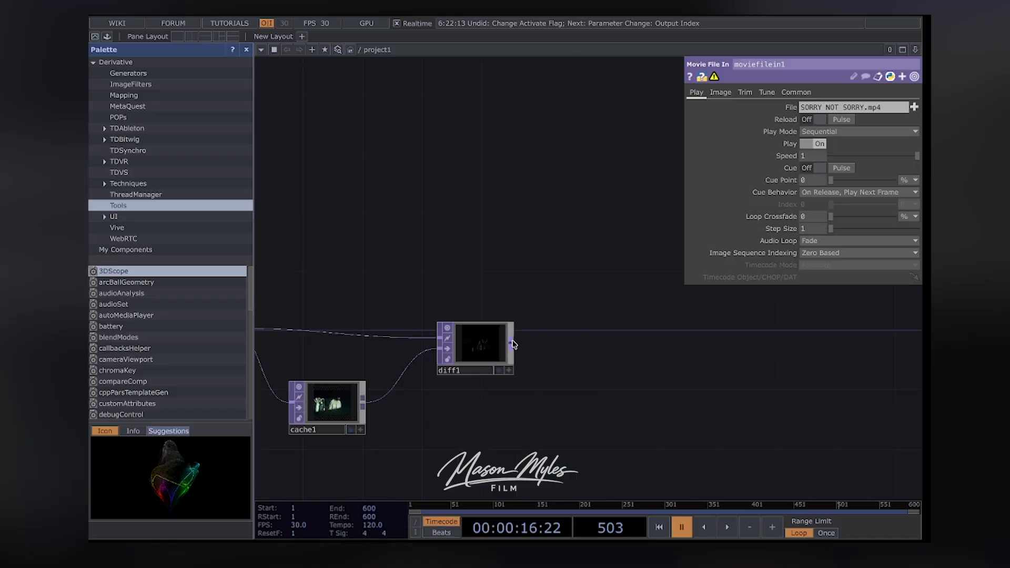
Append a Threshold TOP to the Difference output, preview it in the background, and adjust its threshold to 0.13 during playback
{"action": "left_click", "coordinate": [512, 344]}
{"action": "left_click", "coordinate": [642, 309]}
{"action": "left_click", "coordinate": [468, 259]}
{"action": "left_click_drag", "start_coordinate": [667, 303], "coordinate": [555, 262]}
{"action": "left_click", "coordinate": [617, 259]}
{"action": "left_click", "coordinate": [681, 291]}
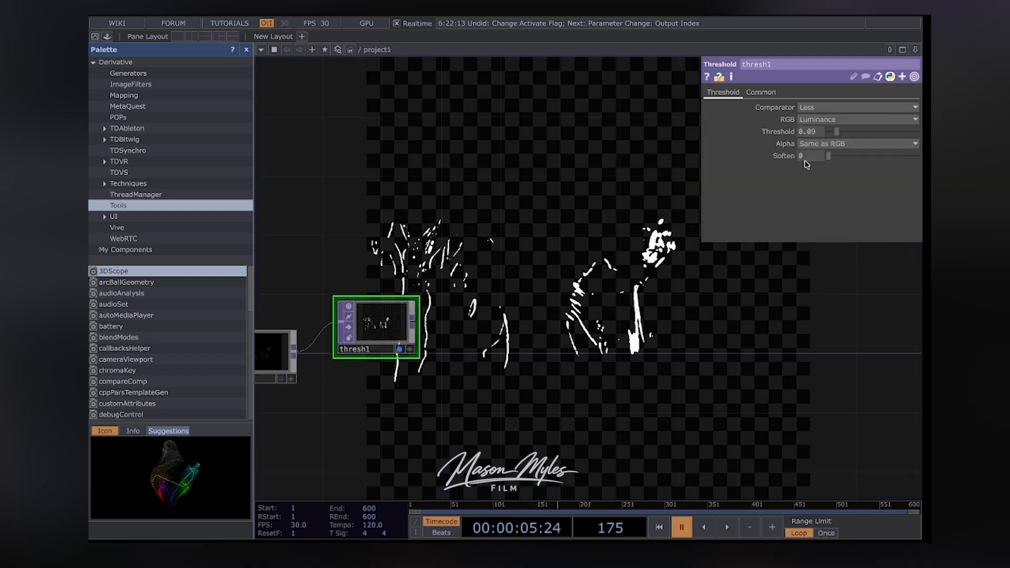
{"action": "mouse_move", "coordinate": [840, 134]}
{"action": "left_mouse_down"}
{"action": "mouse_move", "coordinate": [860, 133]}
{"action": "mouse_move", "coordinate": [832, 133]}
{"action": "left_mouse_up"}
{"action": "key", "text": "space"}
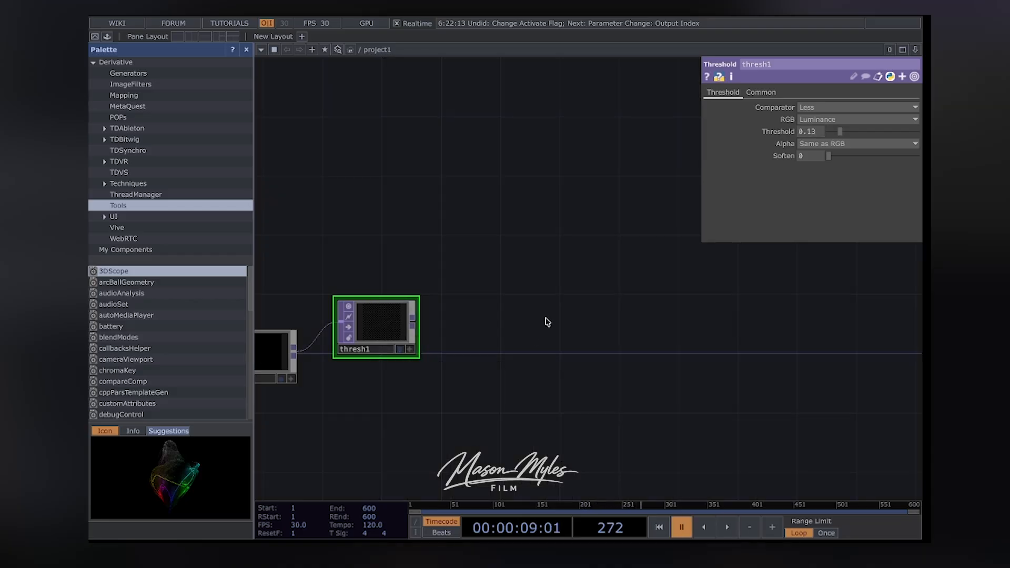
Add a Script TOP to the network beside the Threshold node
{"action": "right_click", "coordinate": [547, 322]}
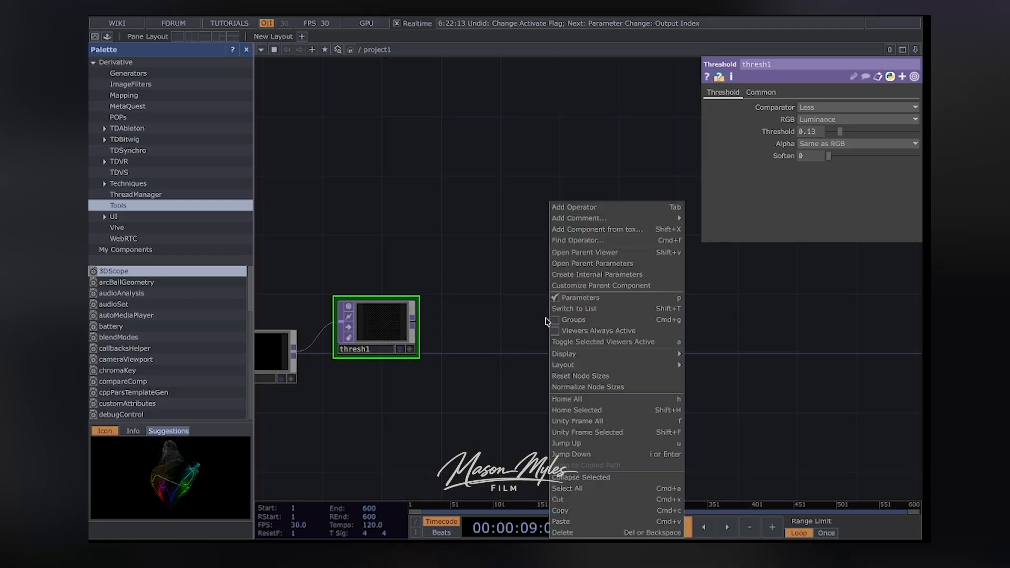
{"action": "left_click", "coordinate": [604, 208]}
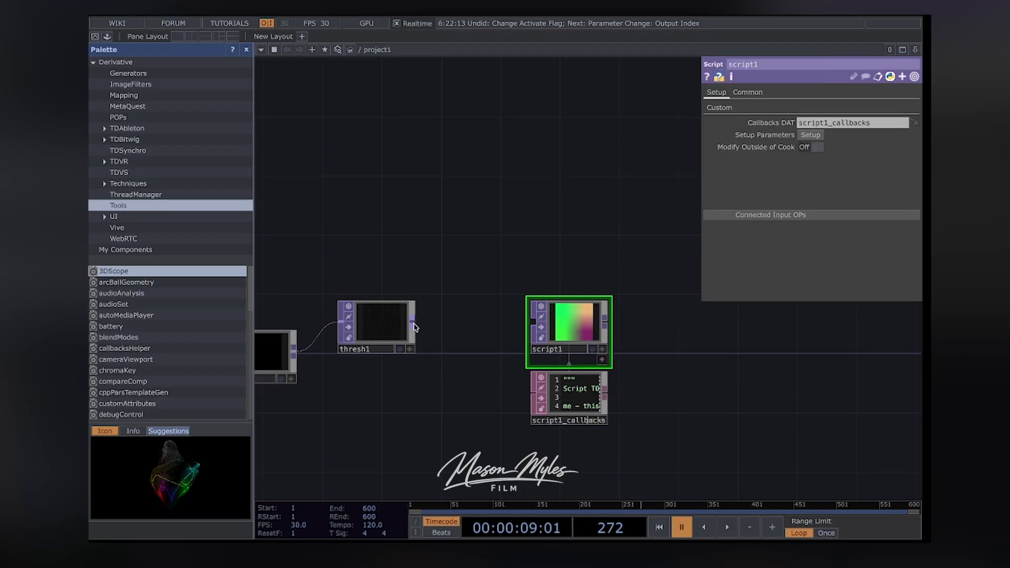
Connect the Threshold output to the Script TOP and paste the Python contour-detection code into a new comment
{"action": "left_click_drag", "start_coordinate": [414, 327], "coordinate": [532, 321]}
{"action": "right_click", "coordinate": [382, 203]}
{"action": "mouse_move", "coordinate": [441, 217]}
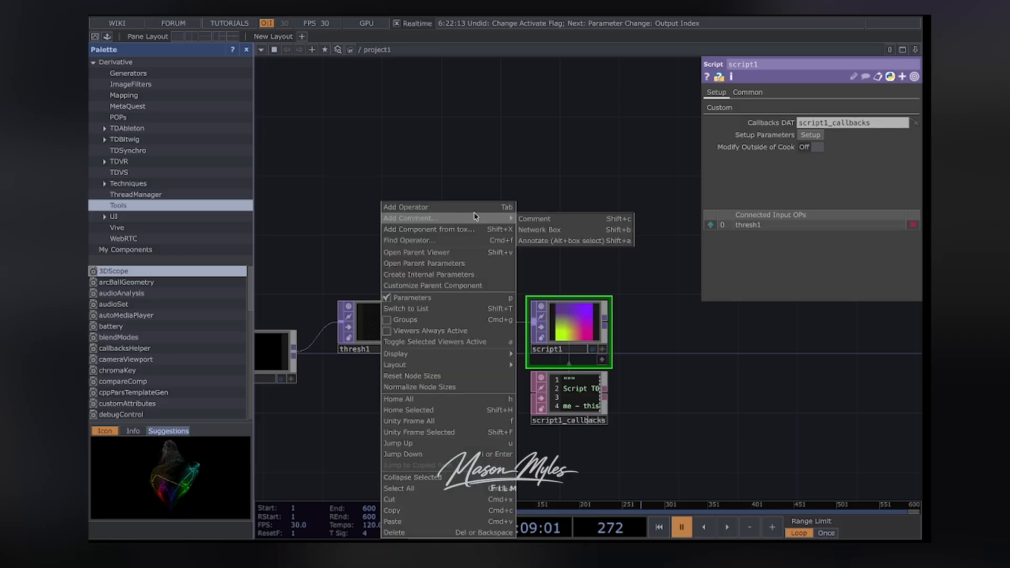
{"action": "left_click", "coordinate": [534, 218]}
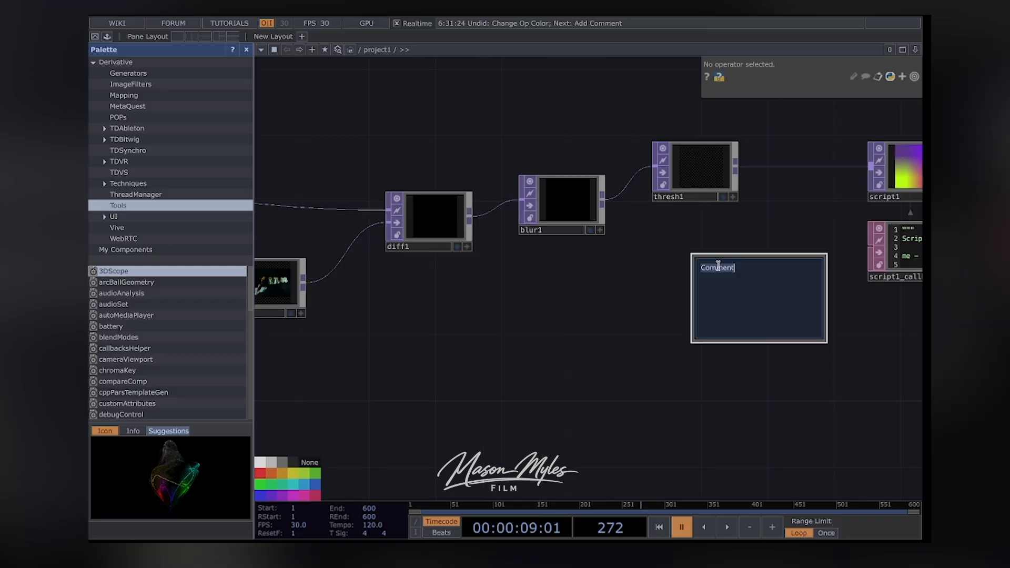
{"action": "key", "text": "ctrl+v"}
{"action": "left_click", "coordinate": [525, 267]}
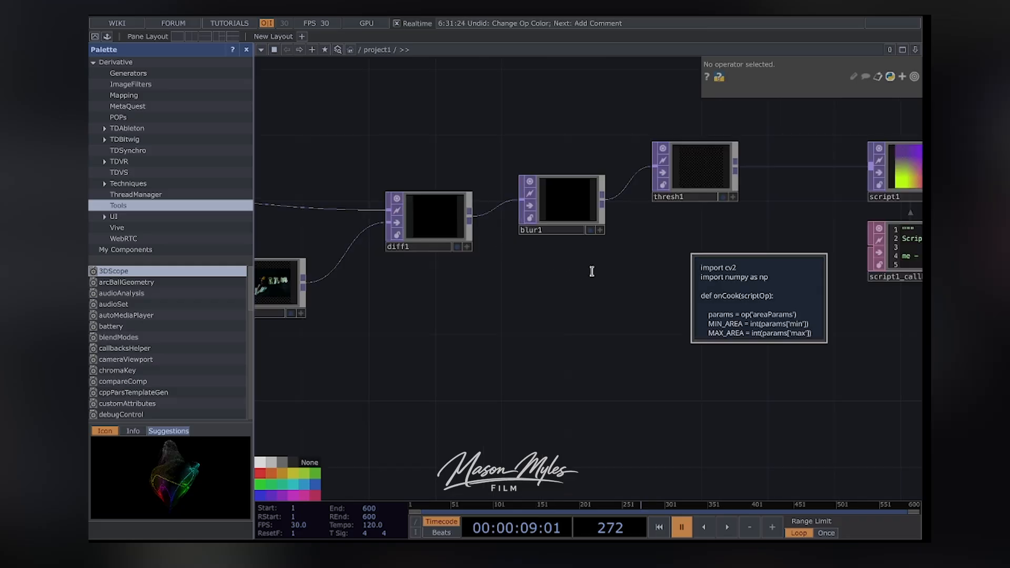
Add a Constant CHOP below the Blur node with two channels named min and max
{"action": "left_click_drag", "start_coordinate": [593, 273], "coordinate": [617, 248]}
{"action": "left_click_drag", "start_coordinate": [428, 295], "coordinate": [863, 273]}
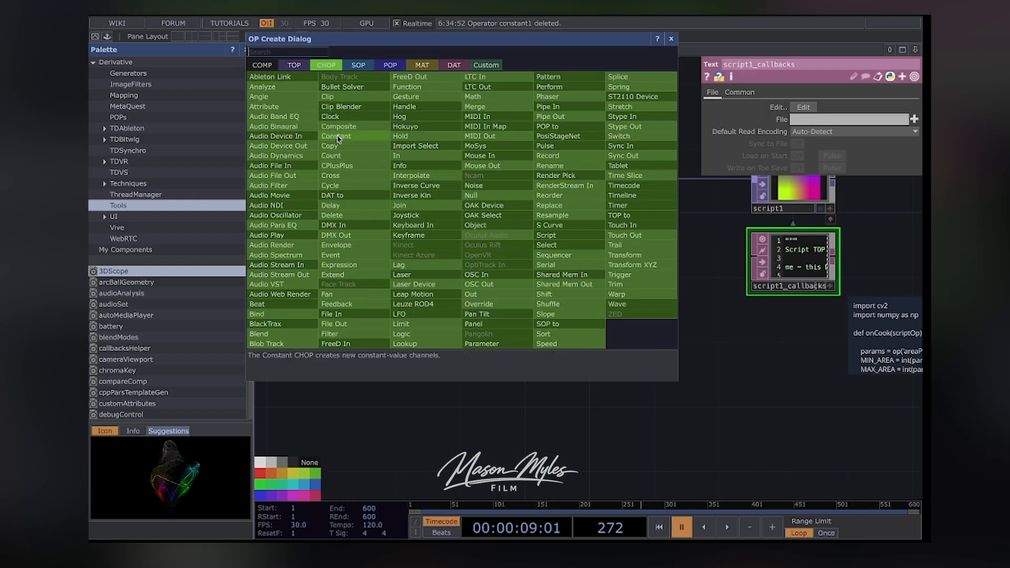
{"action": "left_click", "coordinate": [354, 138]}
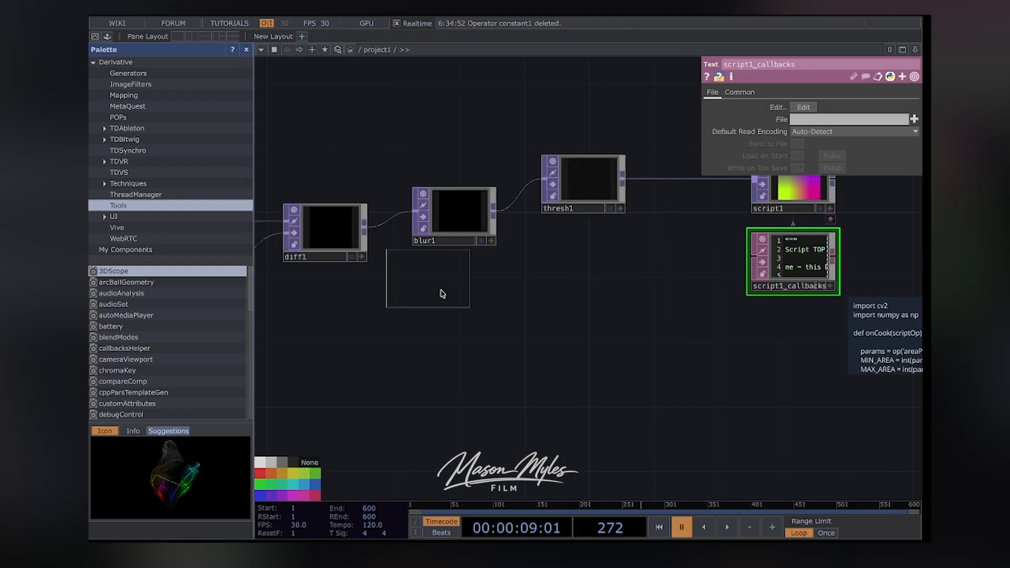
{"action": "left_click", "coordinate": [494, 310]}
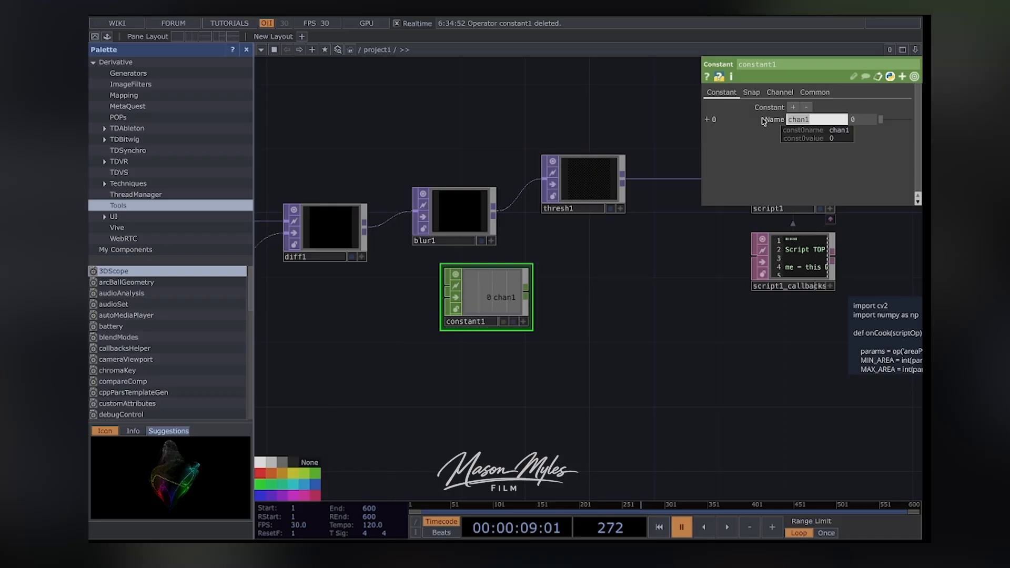
{"action": "type", "text": "min"}
{"action": "left_click", "coordinate": [804, 132]}
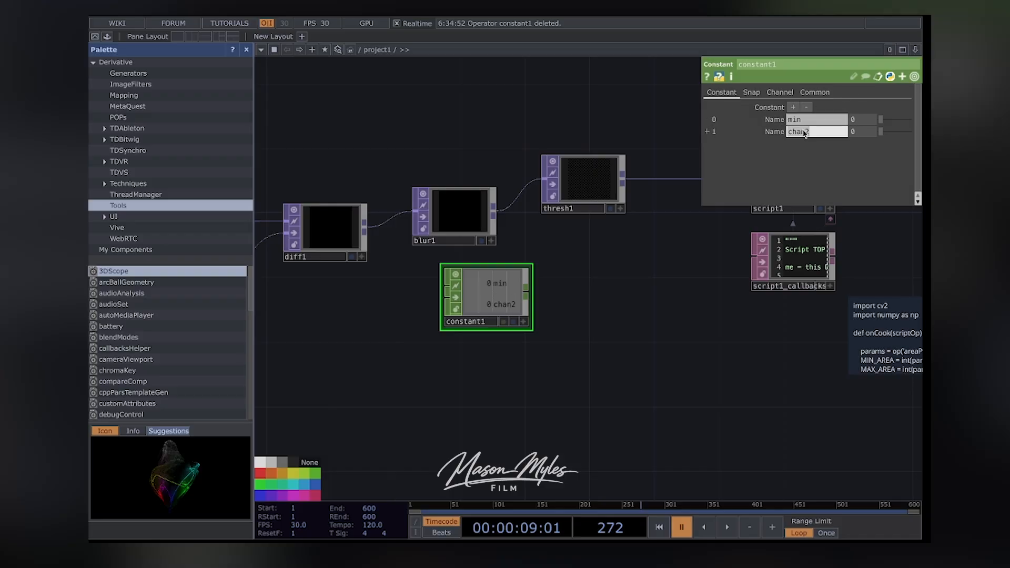
{"action": "type", "text": "max"}
{"action": "key", "text": "Return"}
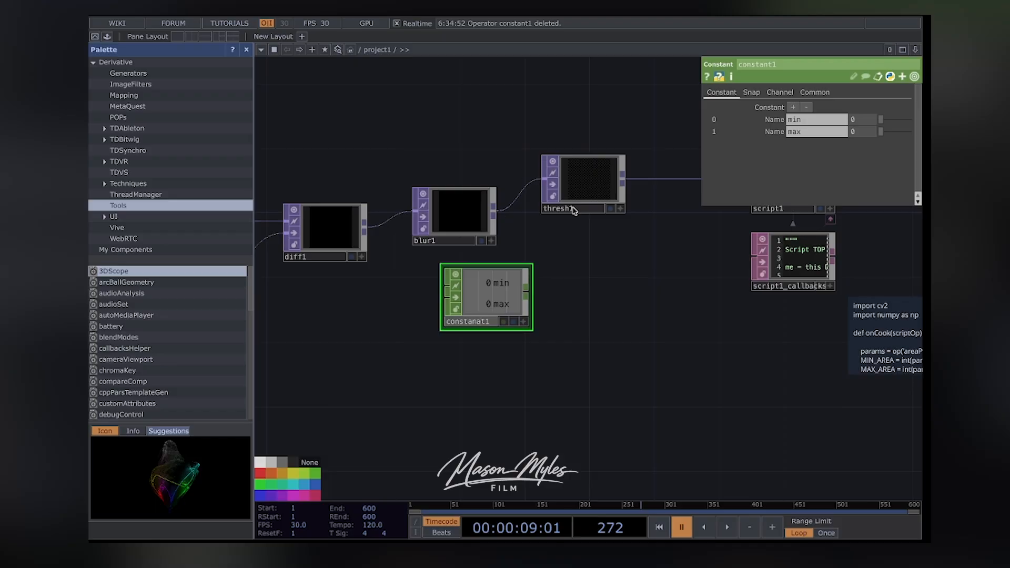
Rename the Constant CHOP as areaParms
{"action": "left_click", "coordinate": [489, 322]}
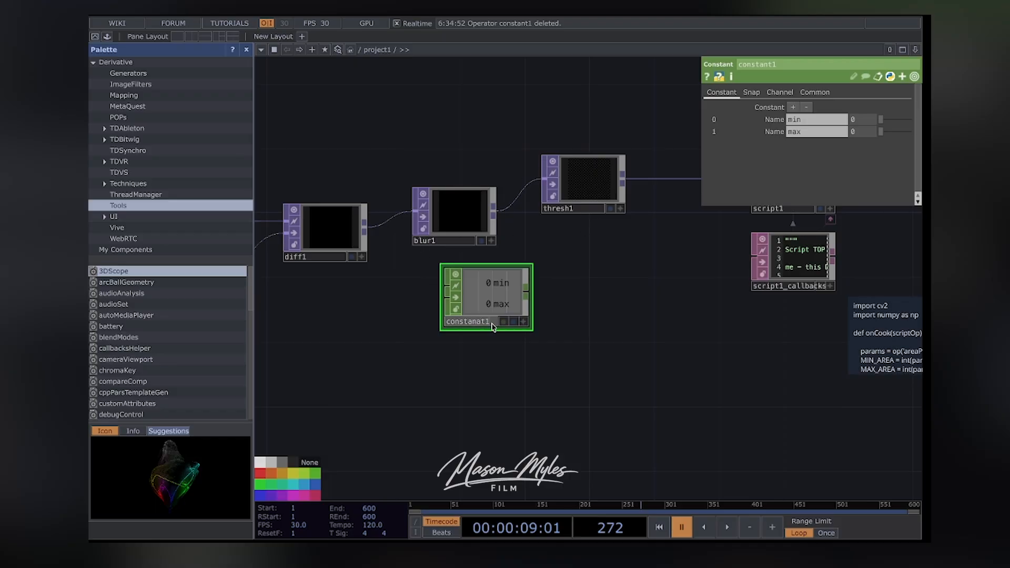
{"action": "left_click_drag", "start_coordinate": [493, 322], "coordinate": [443, 318]}
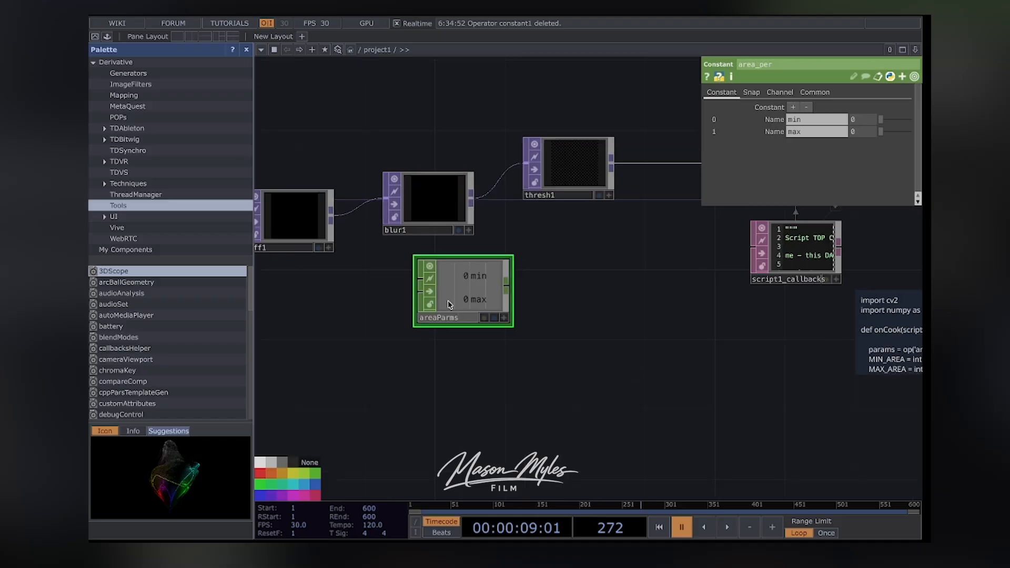
{"action": "scroll", "coordinate": [621, 392], "scroll_direction": "up", "scroll_amount": 1}
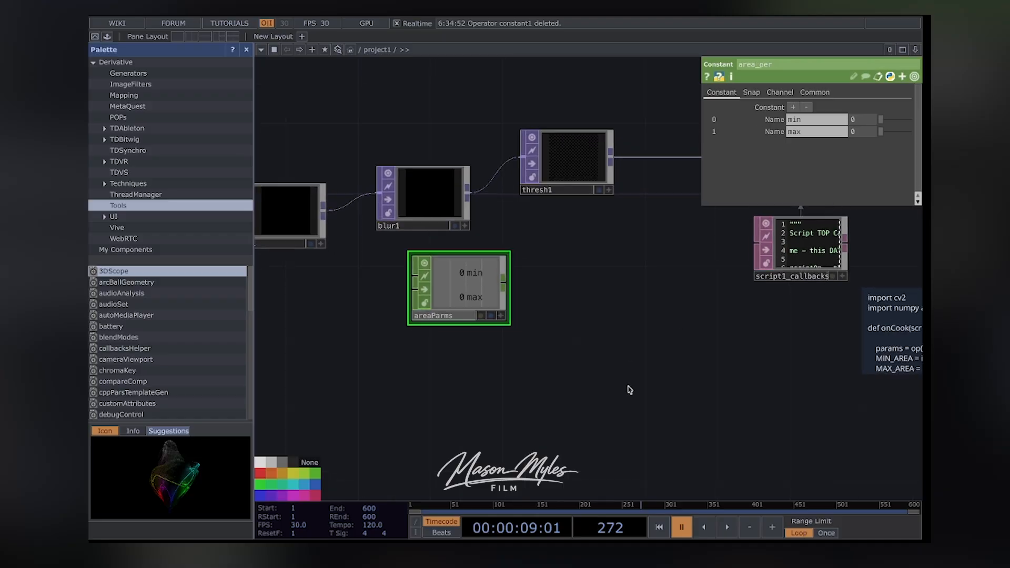
Resize the comment box so that more of the pasted Python code is readable
{"action": "left_click_drag", "start_coordinate": [690, 377], "coordinate": [339, 364]}
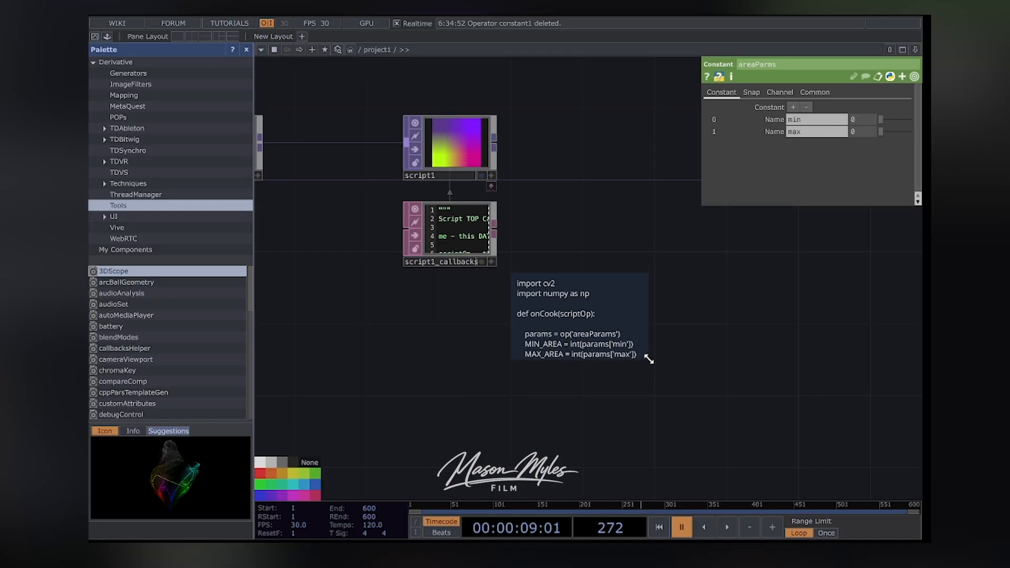
{"action": "mouse_move", "coordinate": [649, 359]}
{"action": "left_mouse_down"}
{"action": "mouse_move", "coordinate": [827, 495]}
{"action": "mouse_move", "coordinate": [861, 498]}
{"action": "left_mouse_up"}
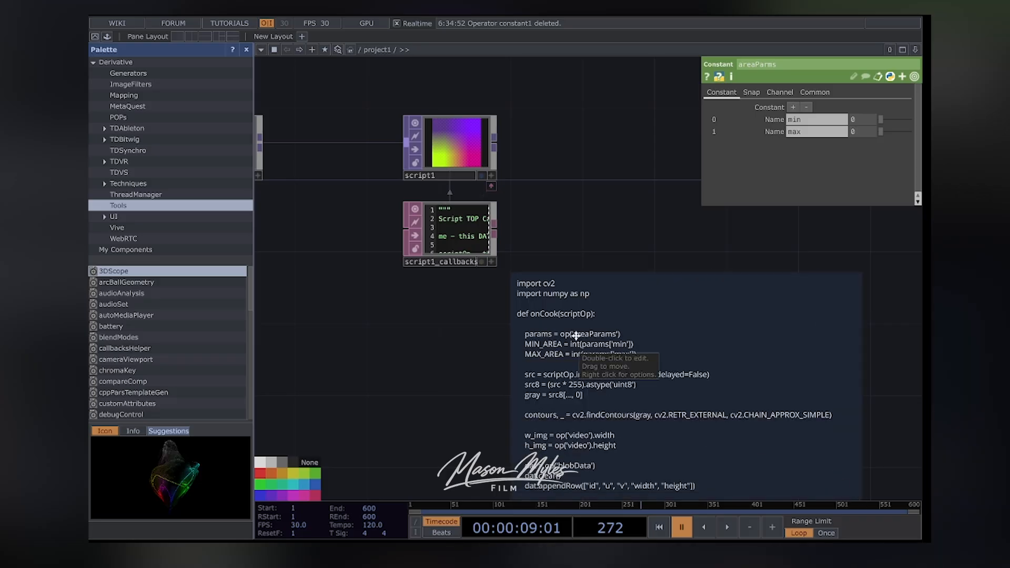
{"action": "mouse_move", "coordinate": [875, 312]}
{"action": "left_mouse_down"}
{"action": "mouse_move", "coordinate": [867, 230]}
{"action": "mouse_move", "coordinate": [873, 265]}
{"action": "left_mouse_up"}
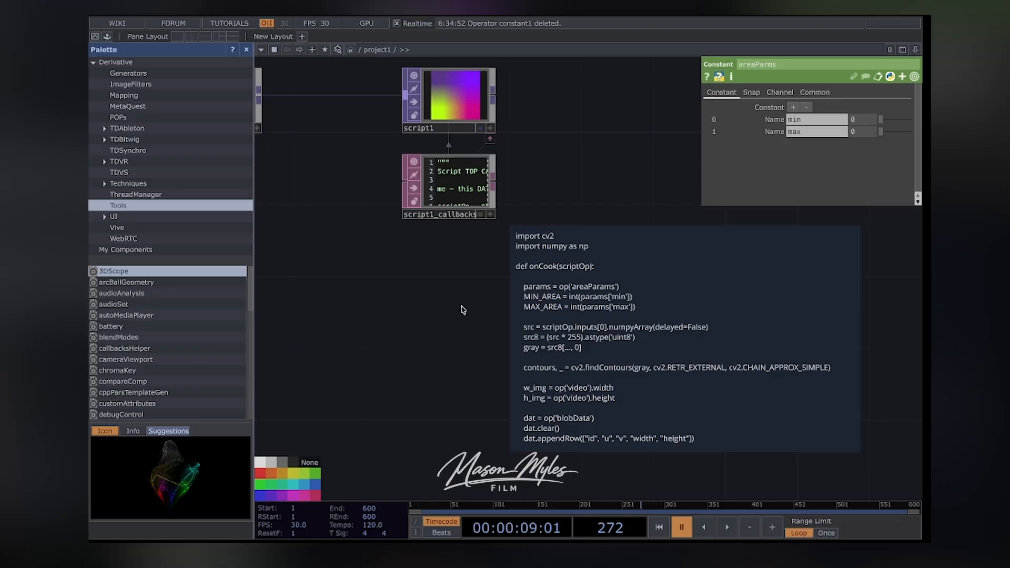
{"action": "mouse_move", "coordinate": [859, 450]}
{"action": "left_mouse_down"}
{"action": "mouse_move", "coordinate": [865, 455]}
{"action": "mouse_move", "coordinate": [673, 342]}
{"action": "mouse_move", "coordinate": [654, 314]}
{"action": "left_mouse_up"}
Set the Constant CHOP's min channel to 80 and its max channel to 2000
{"action": "left_click_drag", "start_coordinate": [537, 385], "coordinate": [920, 452]}
{"action": "left_click", "coordinate": [515, 291]}
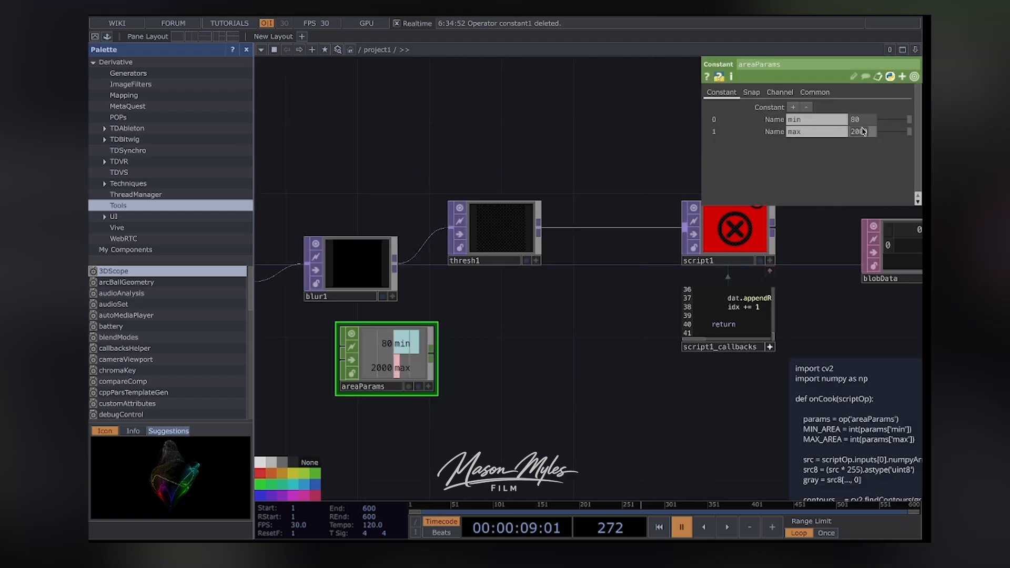
{"action": "left_click", "coordinate": [863, 132]}
{"action": "type", "text": "1"}
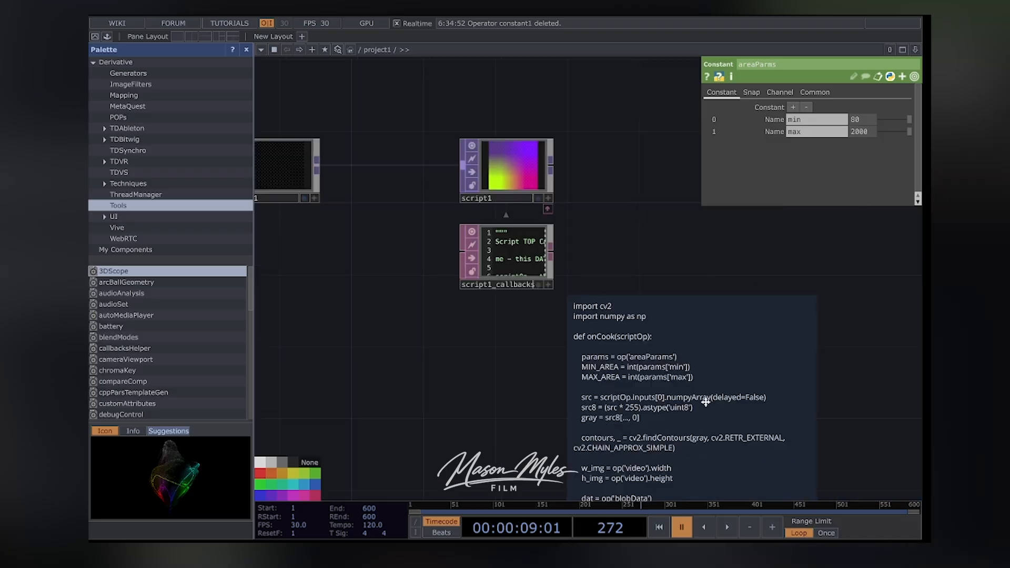
Copy all the code from the comment and replace the contents of script1_callbacks with it
{"action": "double_click", "coordinate": [705, 402]}
{"action": "key", "text": "ctrl+a"}
{"action": "key", "text": "ctrl+c"}
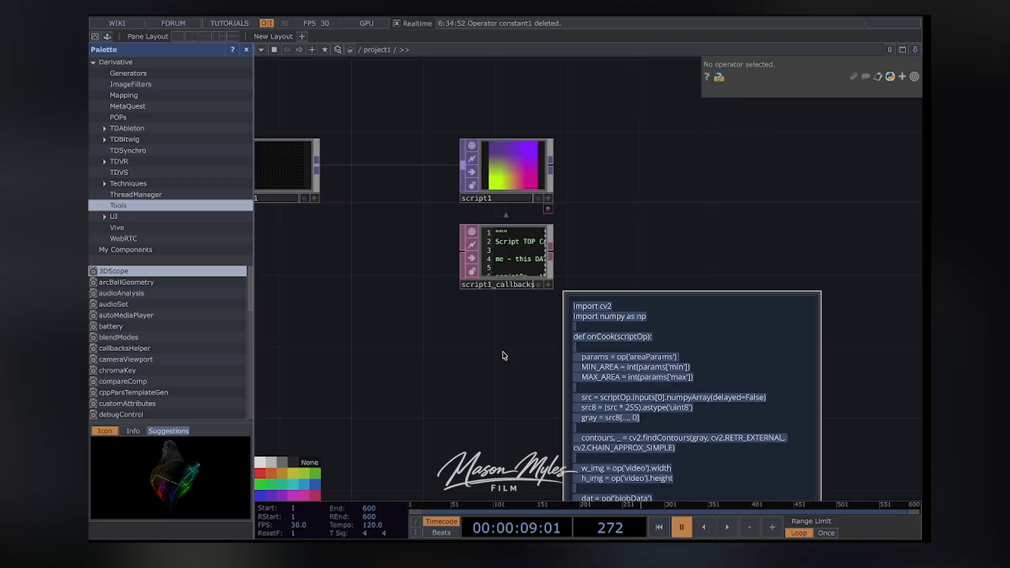
{"action": "left_click", "coordinate": [503, 354]}
{"action": "left_click", "coordinate": [548, 284]}
{"action": "left_click", "coordinate": [518, 261]}
{"action": "key", "text": "ctrl+a"}
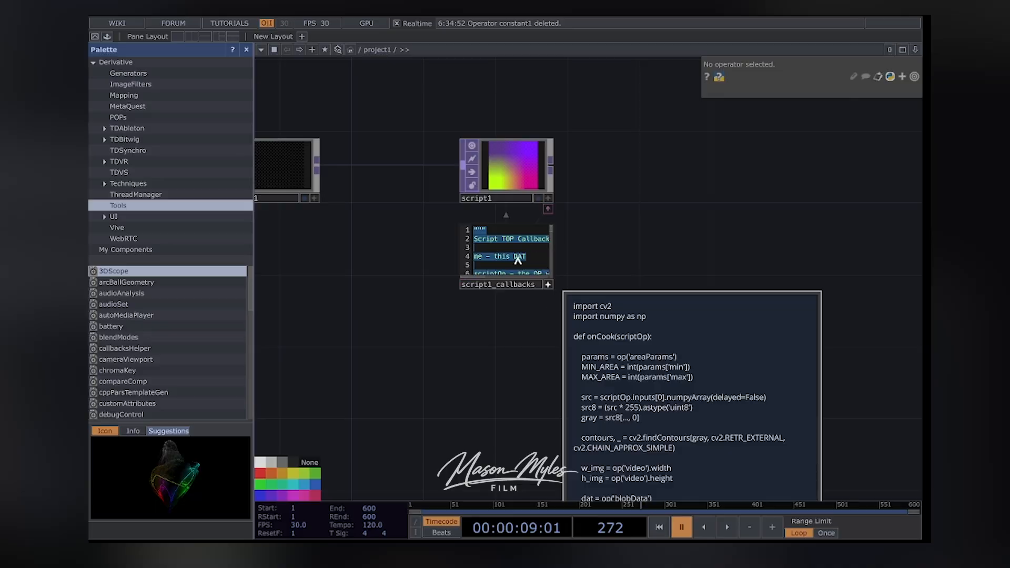
{"action": "key", "text": "ctrl+v"}
{"action": "left_click", "coordinate": [524, 316]}
Add a Table DAT beside the Script TOP and name it blobData
{"action": "left_click_drag", "start_coordinate": [596, 143], "coordinate": [598, 210]}
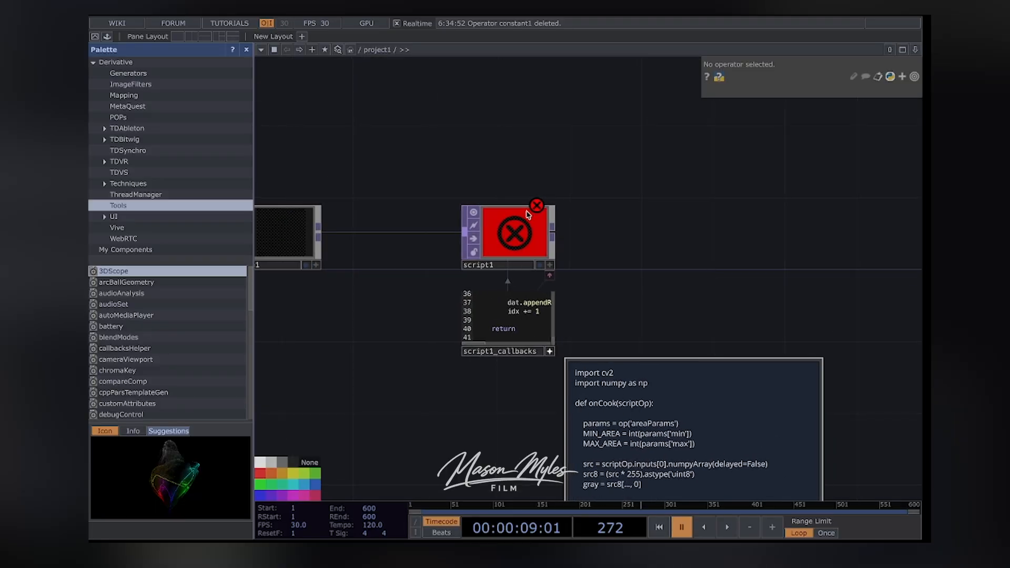
{"action": "key", "text": "Tab"}
{"action": "left_click", "coordinate": [704, 49]}
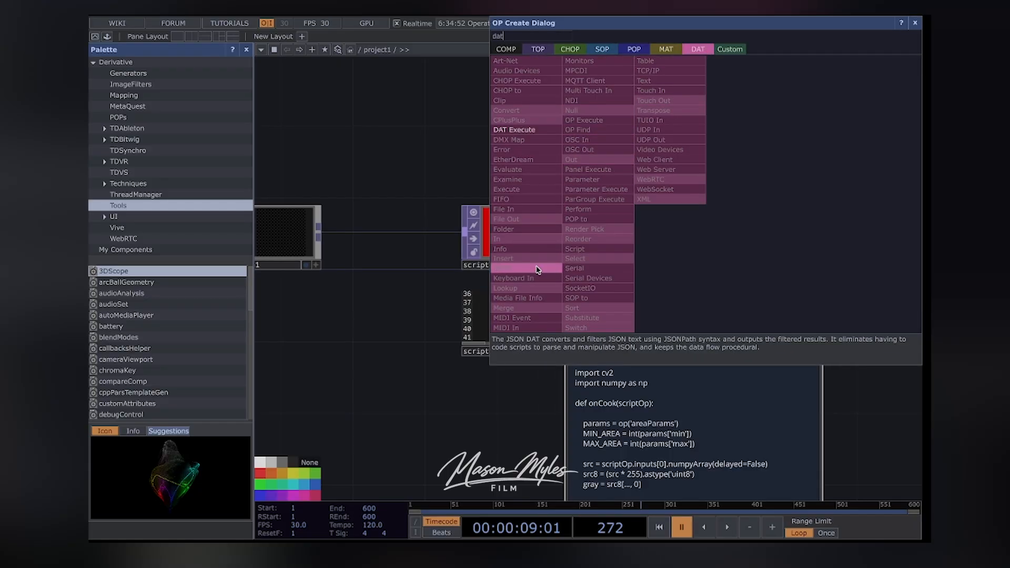
{"action": "key", "text": "BackSpace"}
{"action": "key", "text": "BackSpace"}
{"action": "key", "text": "BackSpace"}
{"action": "type", "text": "table"}
{"action": "key", "text": "Return"}
{"action": "left_click", "coordinate": [607, 191]}
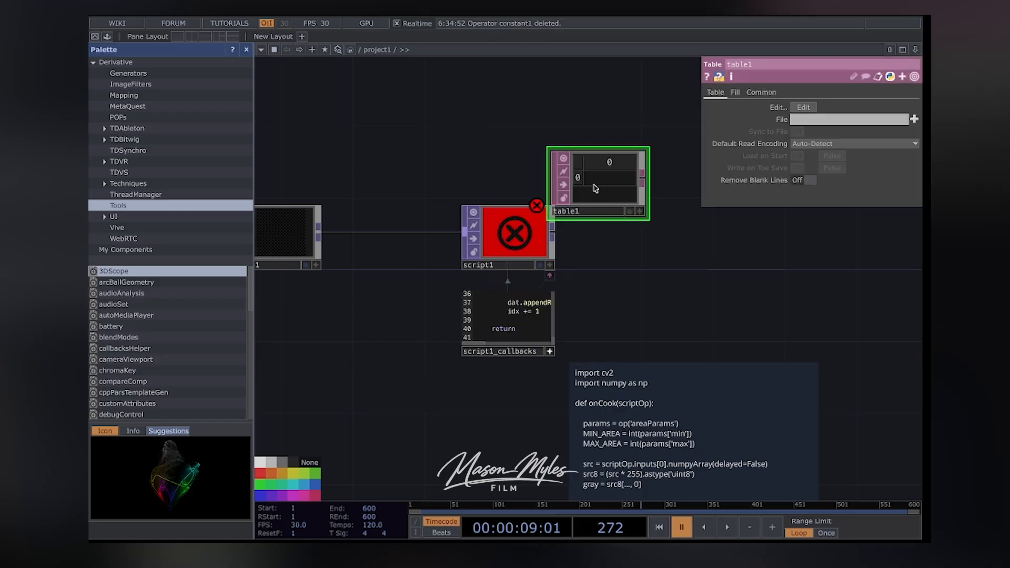
{"action": "left_click_drag", "start_coordinate": [593, 183], "coordinate": [657, 260]}
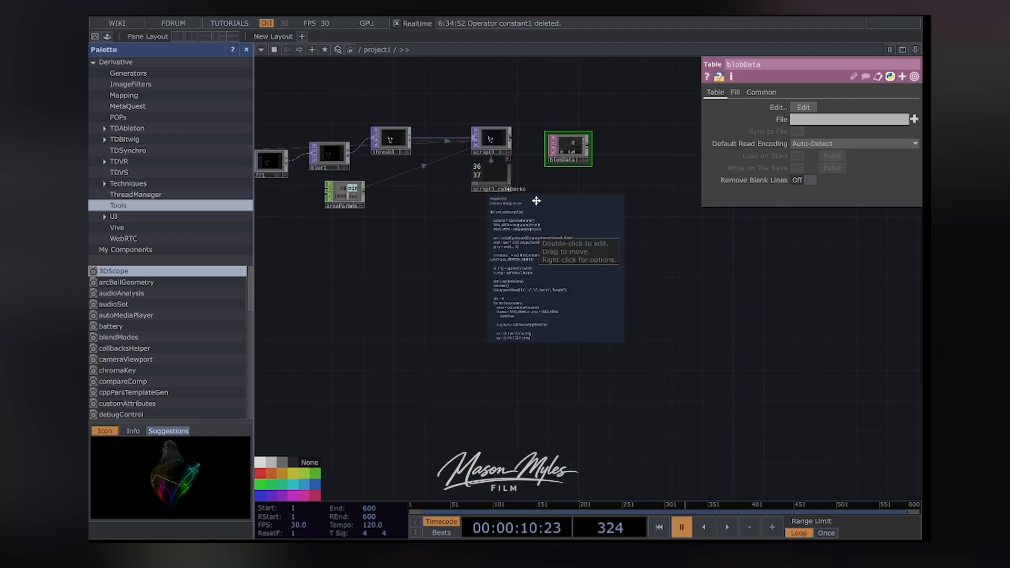
Play the timeline and examine the Script TOP's image alongside the rows written to the blobData table
{"action": "left_click_drag", "start_coordinate": [537, 190], "coordinate": [606, 343]}
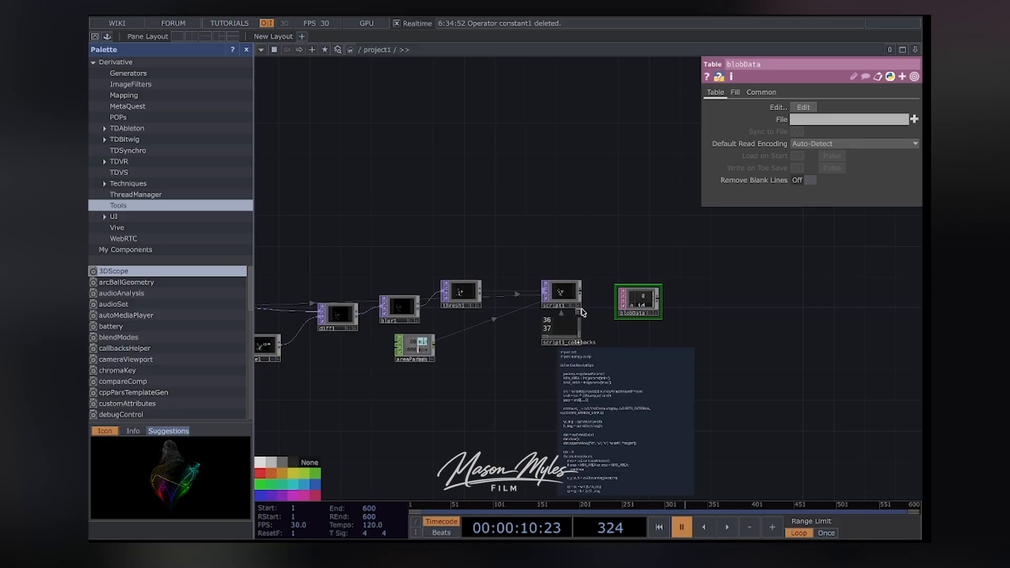
{"action": "scroll", "coordinate": [562, 290], "scroll_direction": "up", "scroll_amount": 5}
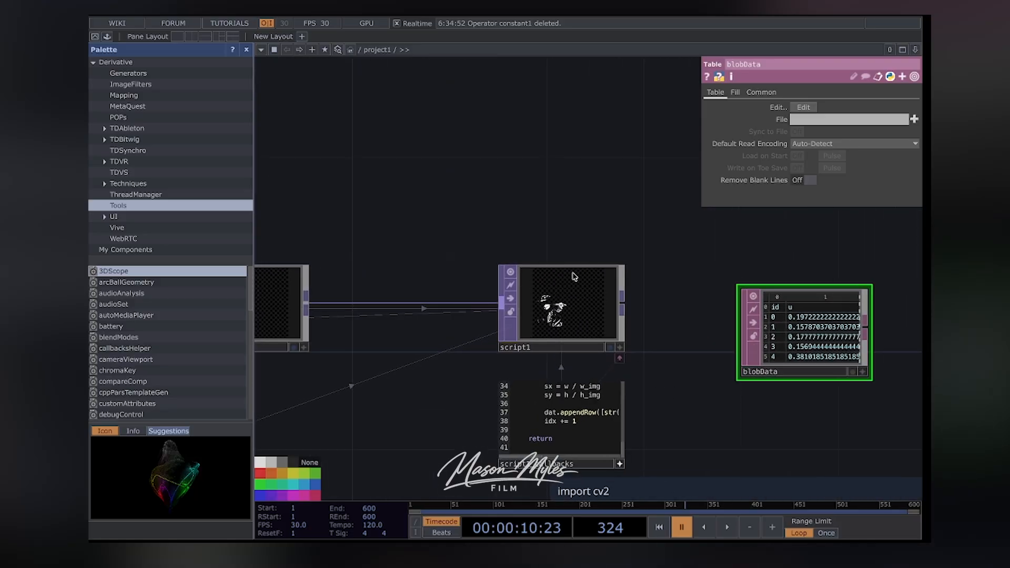
{"action": "key", "text": "space"}
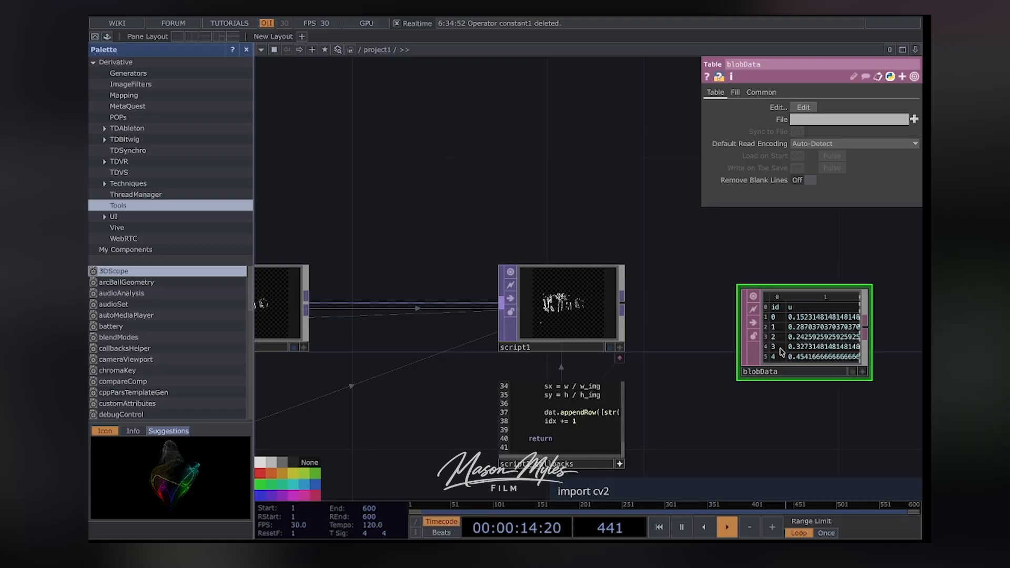
{"action": "middle_click_drag", "start_coordinate": [678, 435], "coordinate": [544, 445]}
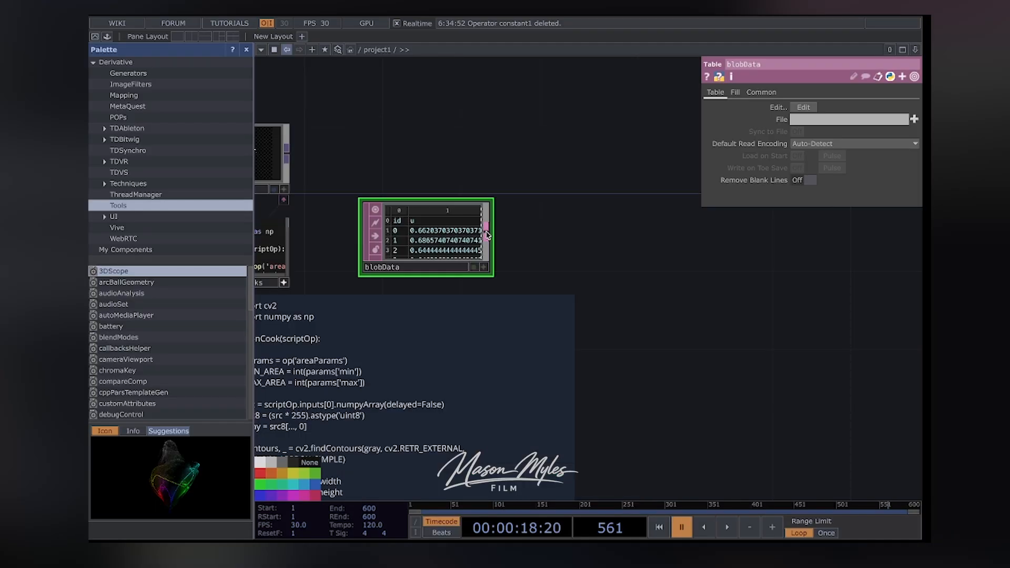
Add a DAT to CHOP that reads blobData and set its output to Channel per Column
{"action": "key", "text": "Tab"}
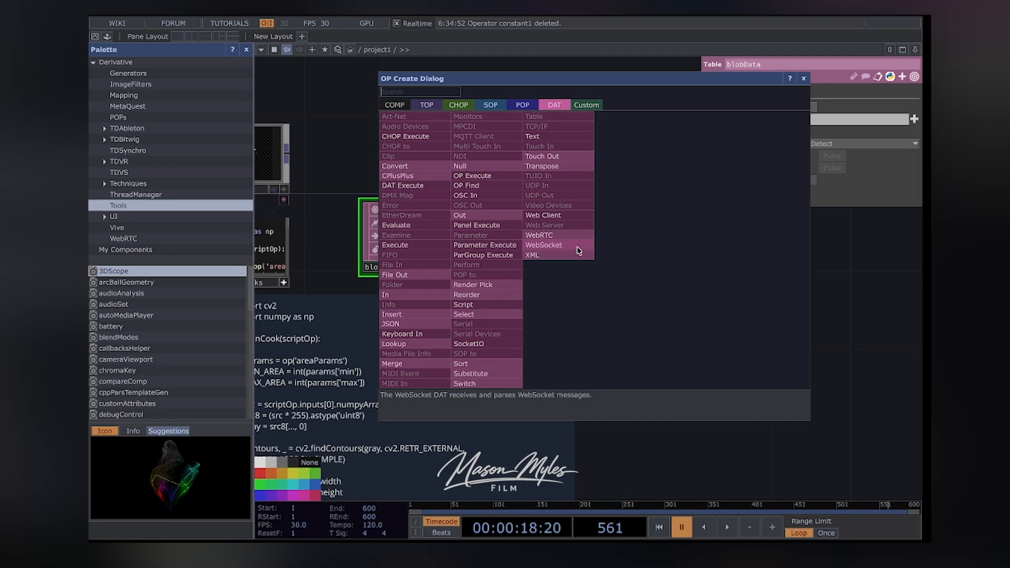
{"action": "left_click", "coordinate": [459, 105]}
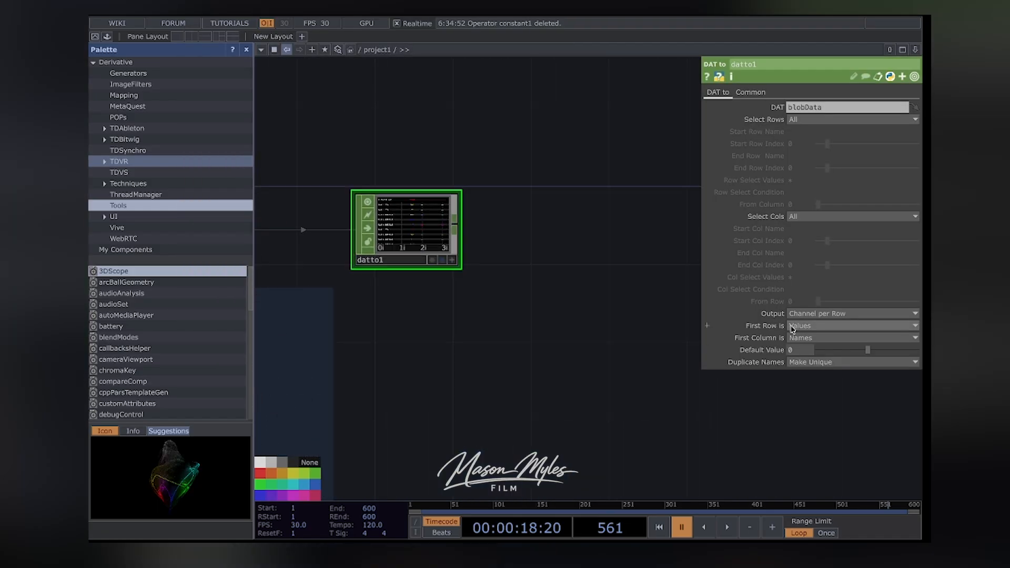
{"action": "left_click", "coordinate": [819, 318]}
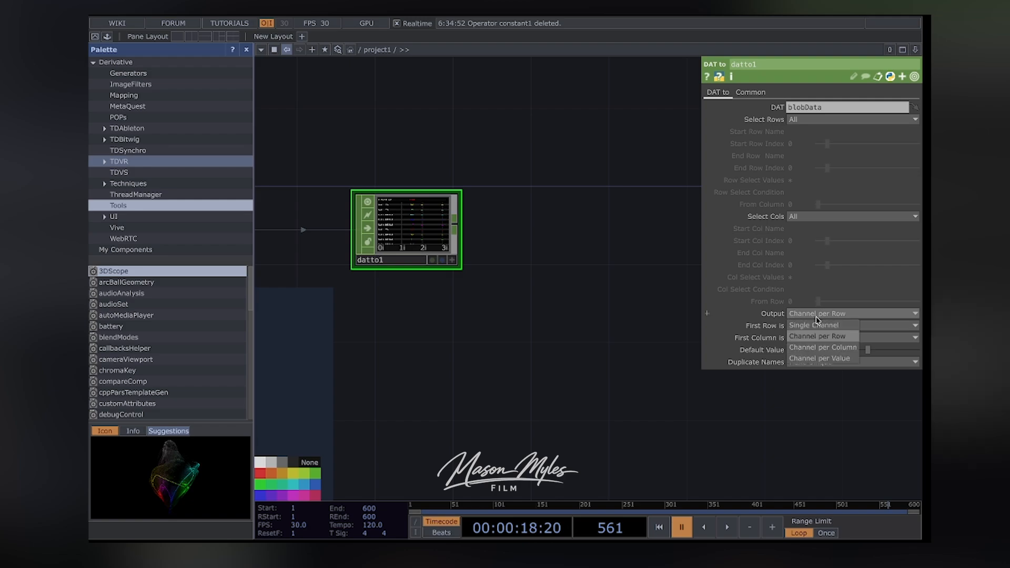
{"action": "left_click", "coordinate": [838, 348]}
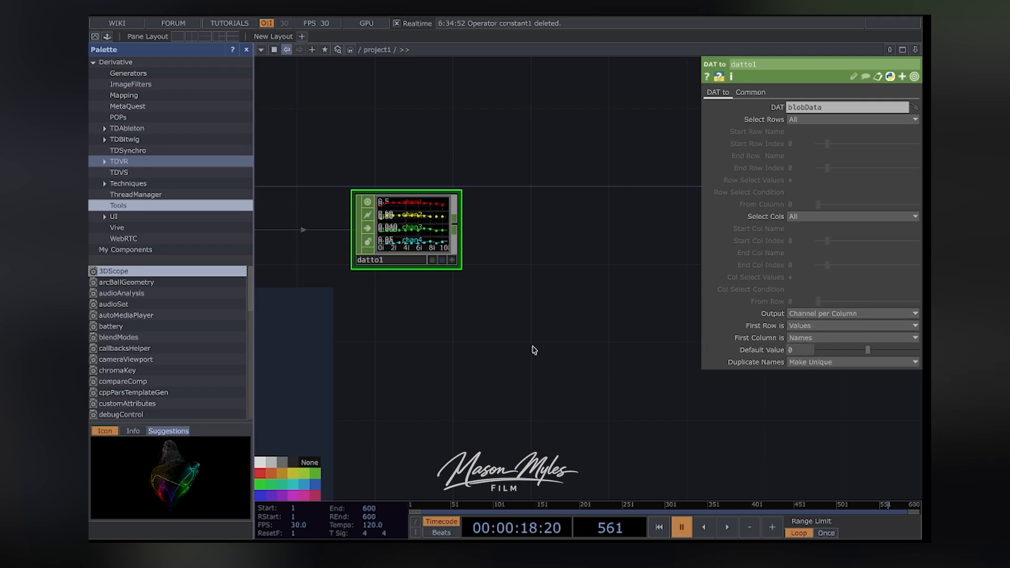
Set the DAT to CHOP's first row to Names and first column to Values, and enlarge the node
{"action": "left_click", "coordinate": [826, 338]}
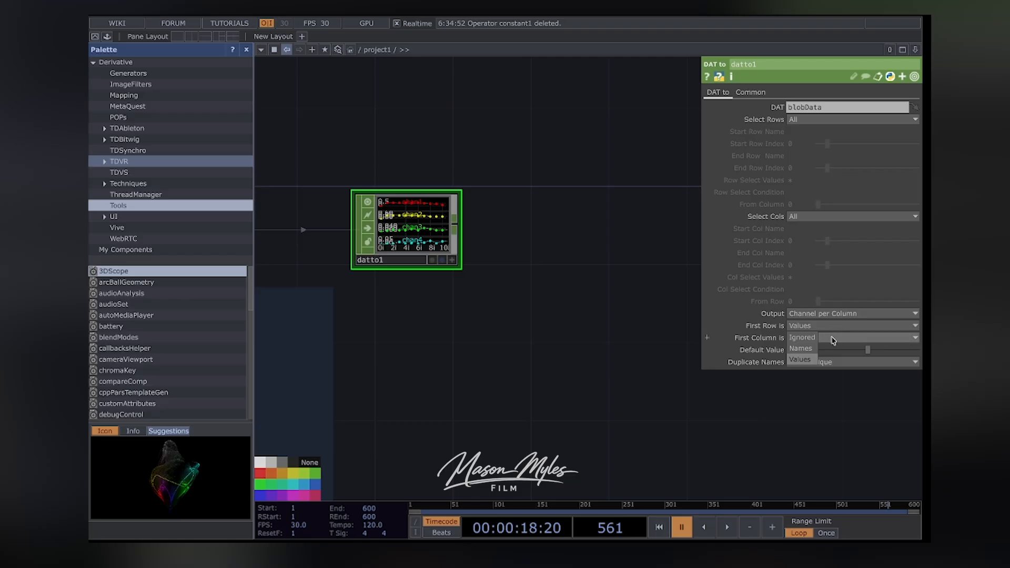
{"action": "left_click", "coordinate": [810, 351]}
{"action": "left_click", "coordinate": [826, 340]}
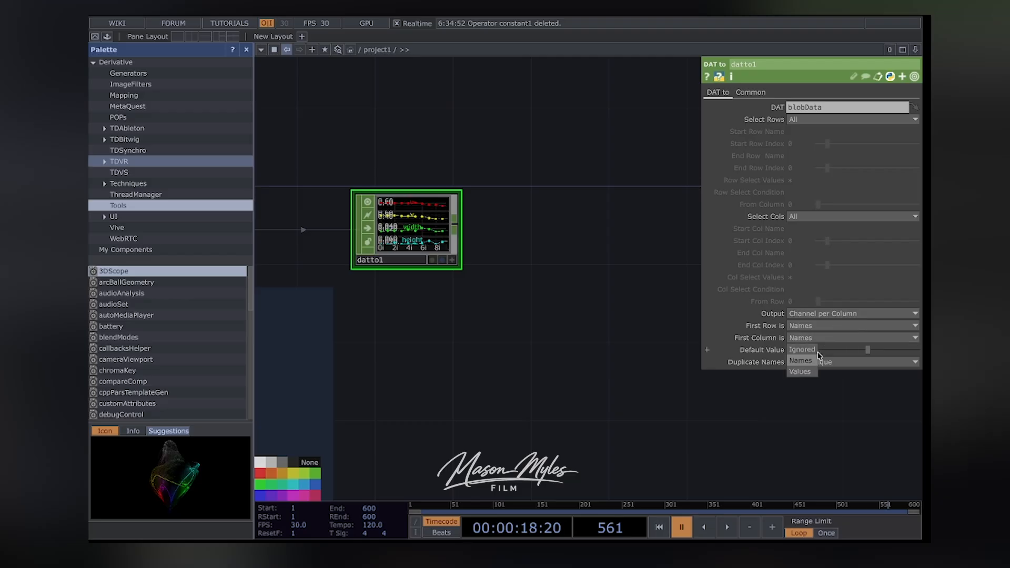
{"action": "left_click", "coordinate": [800, 373]}
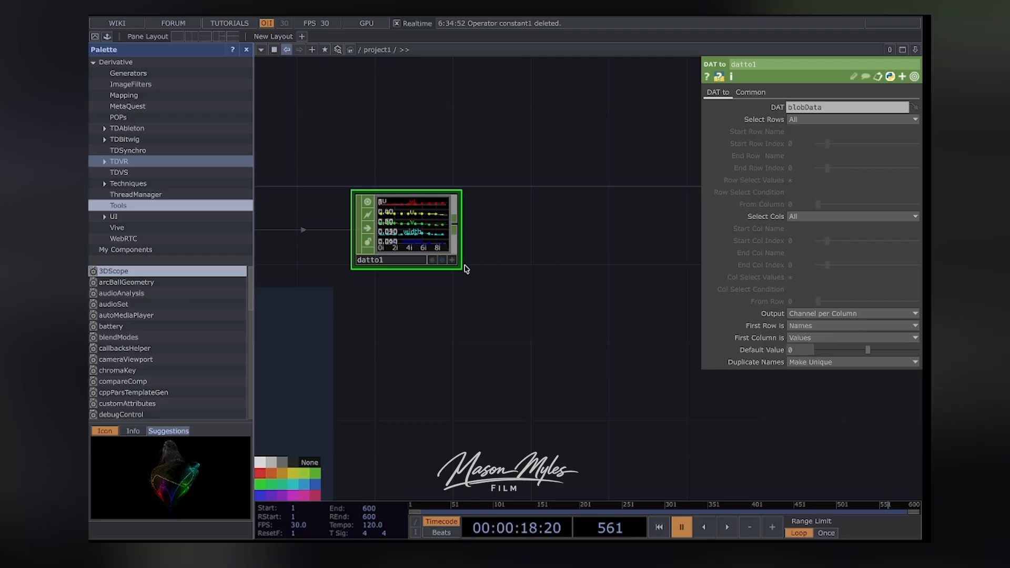
{"action": "left_click_drag", "start_coordinate": [464, 269], "coordinate": [523, 289]}
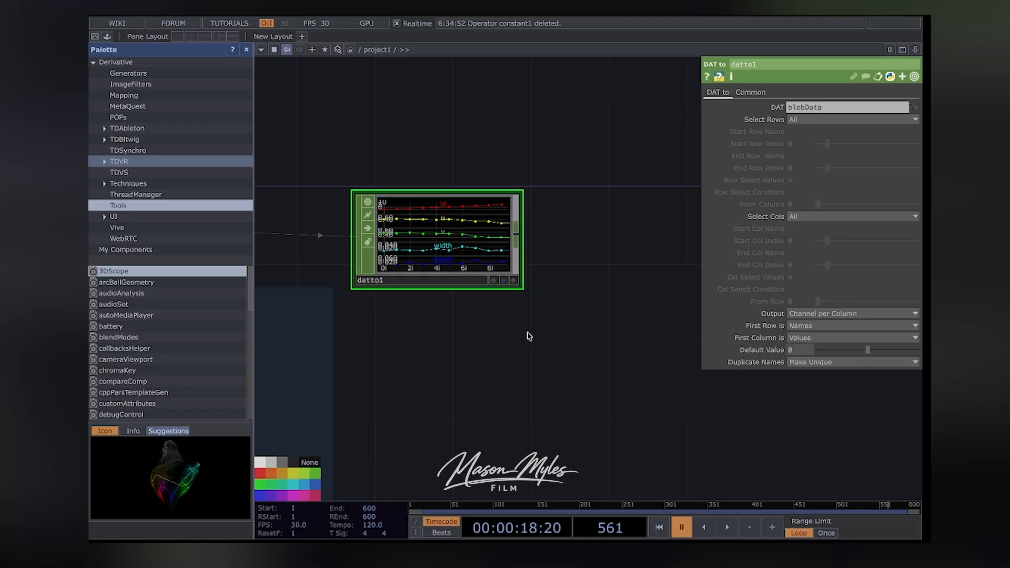
{"action": "left_click_drag", "start_coordinate": [528, 335], "coordinate": [475, 392]}
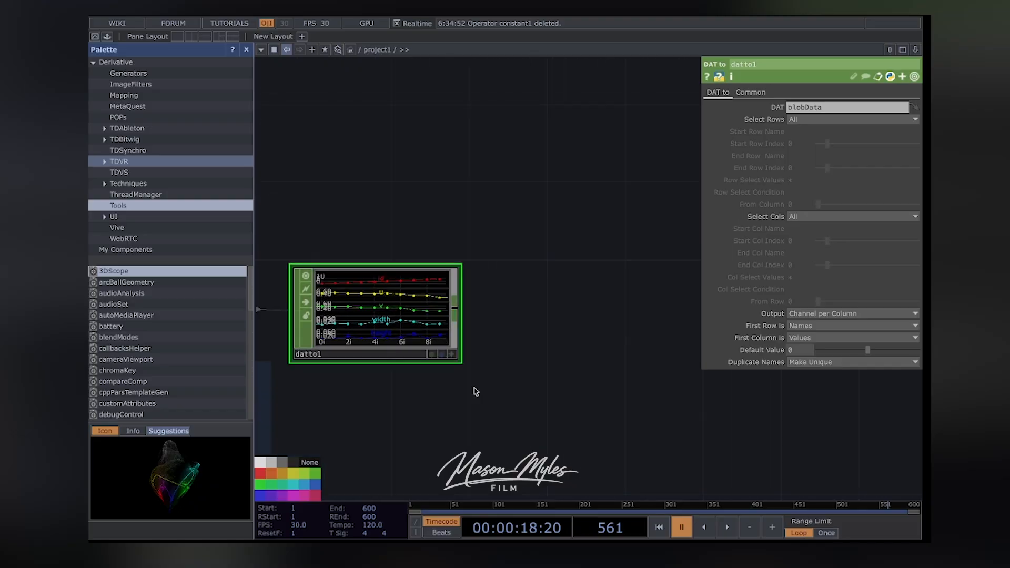
Play the timeline briefly to check datto1's channels, and add a Math CHOP connected to its output
{"action": "key", "text": "space"}
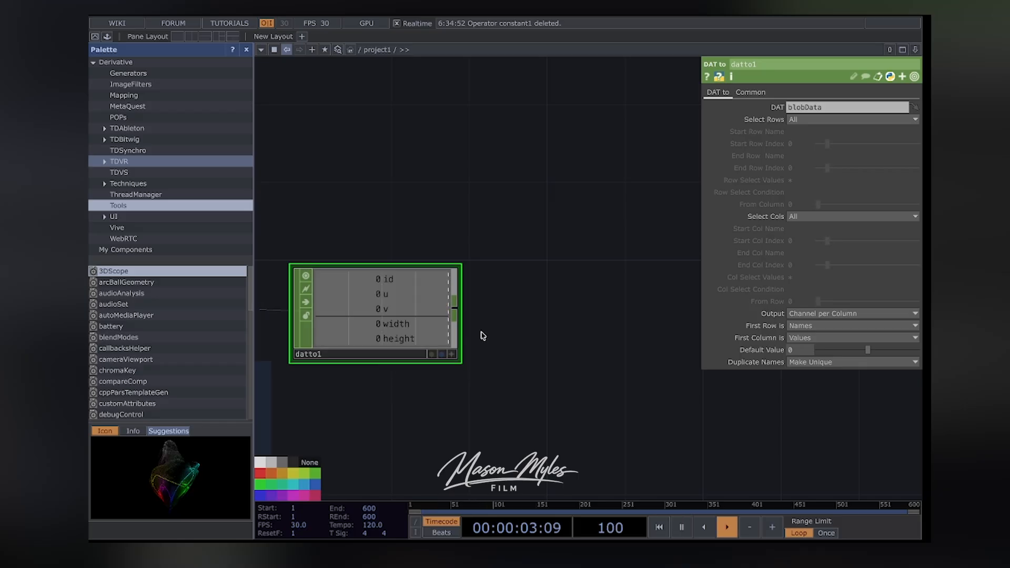
{"action": "key", "text": "space"}
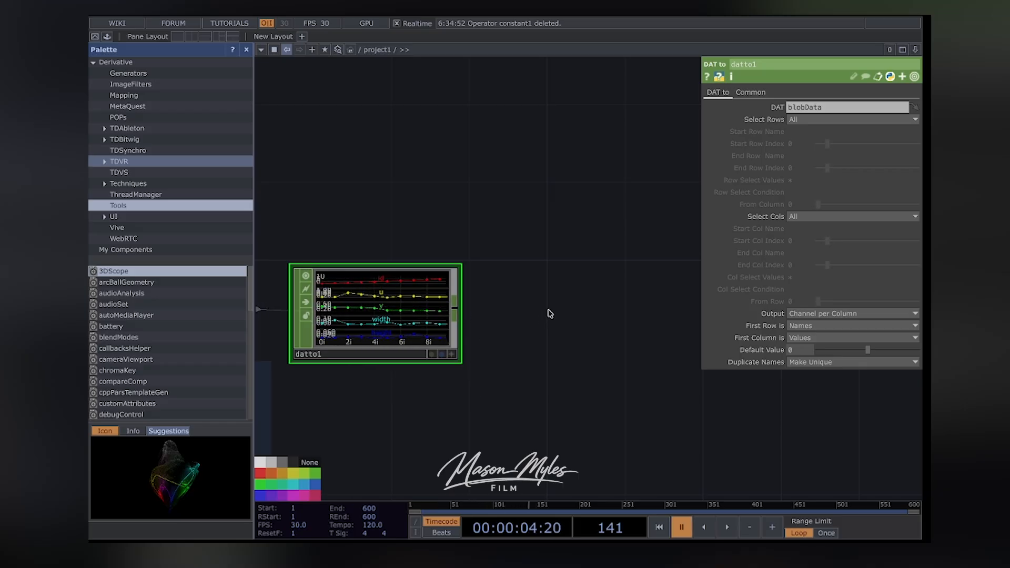
{"action": "key", "text": "Tab"}
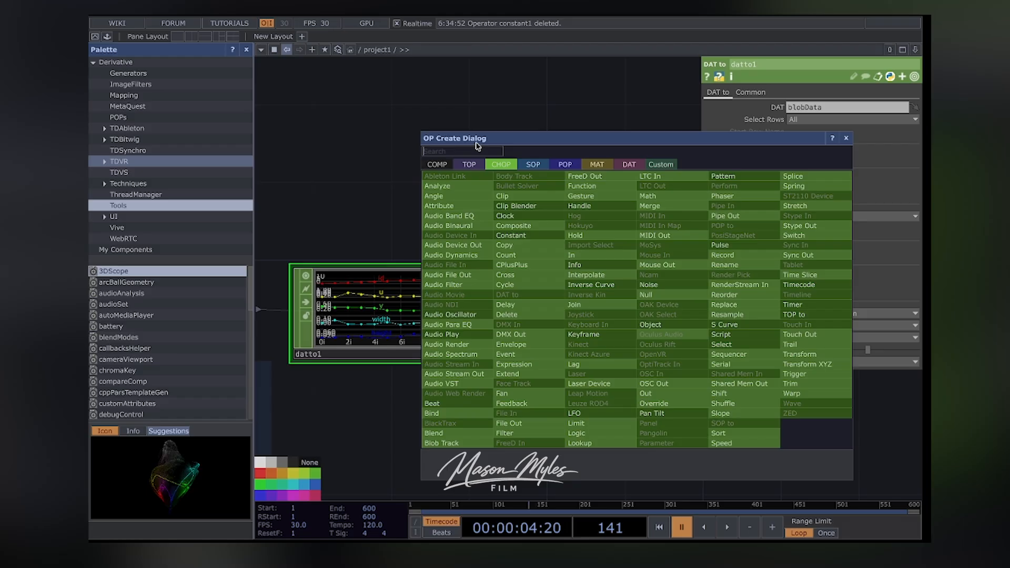
{"action": "type", "text": "math"}
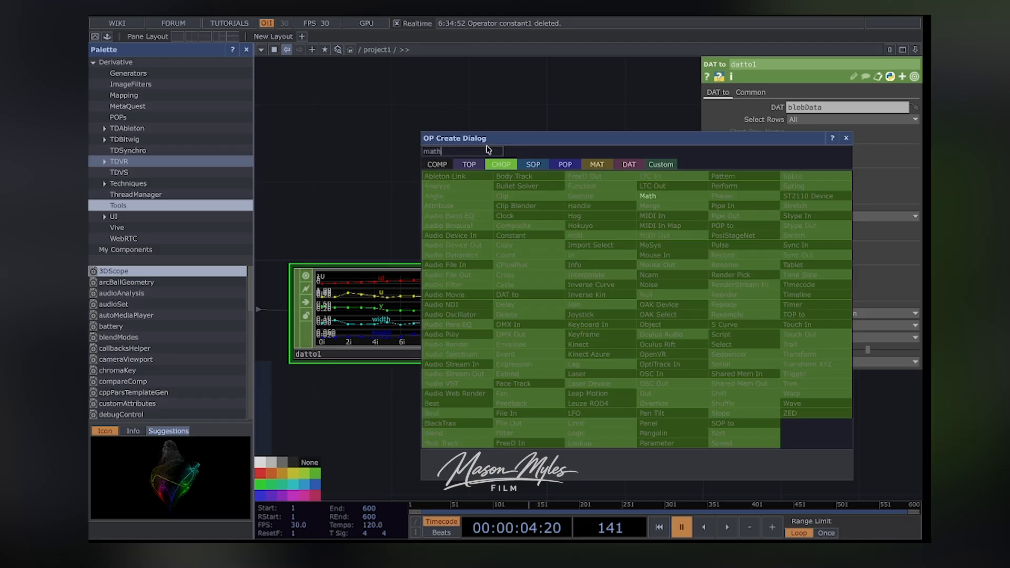
{"action": "left_click", "coordinate": [648, 196]}
{"action": "left_click_drag", "start_coordinate": [669, 277], "coordinate": [552, 268]}
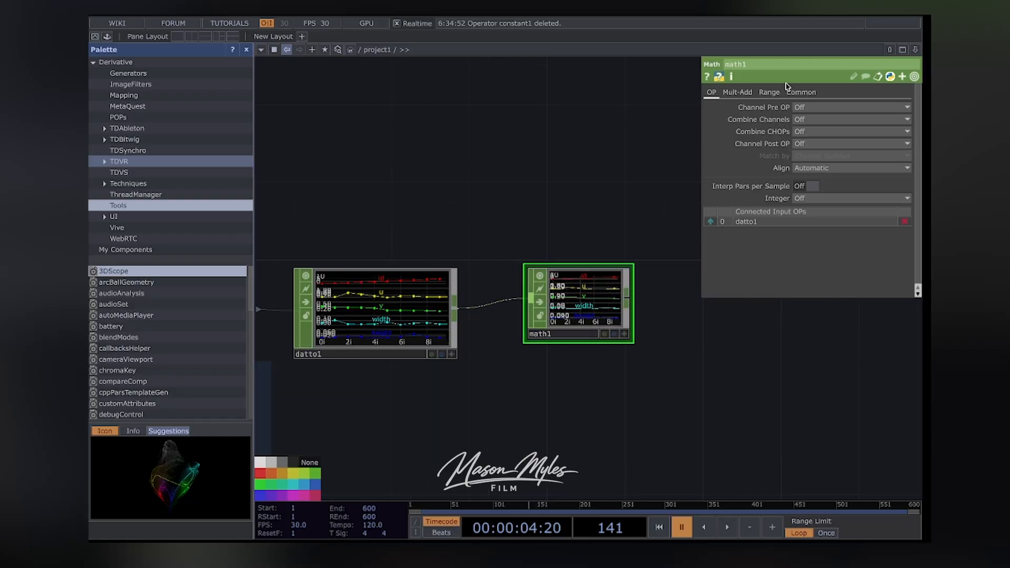
Set the Math CHOP's Scope to "U width" and check the entry
{"action": "left_click", "coordinate": [802, 92]}
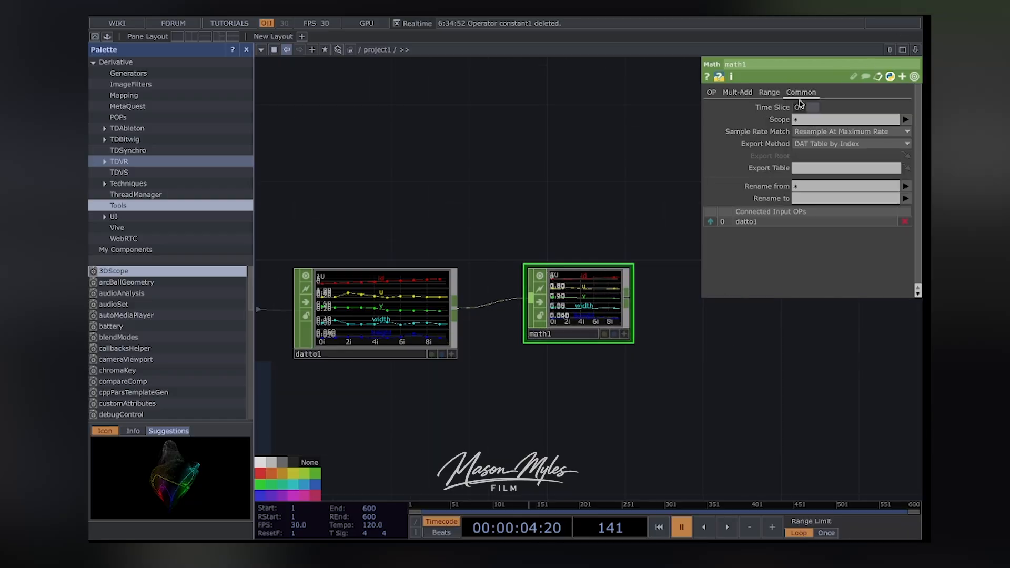
{"action": "key", "text": "BackSpace"}
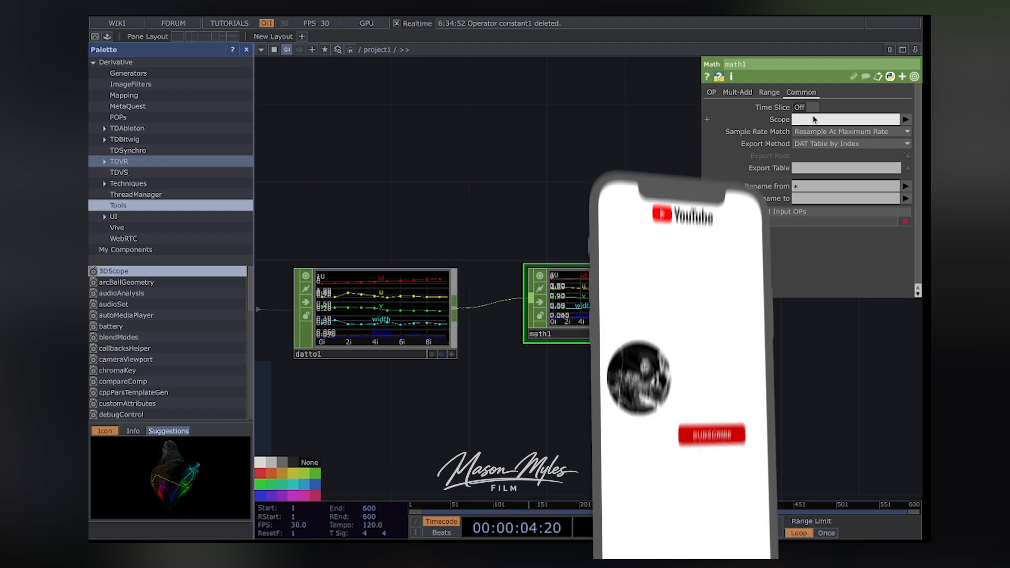
{"action": "type", "text": "U width"}
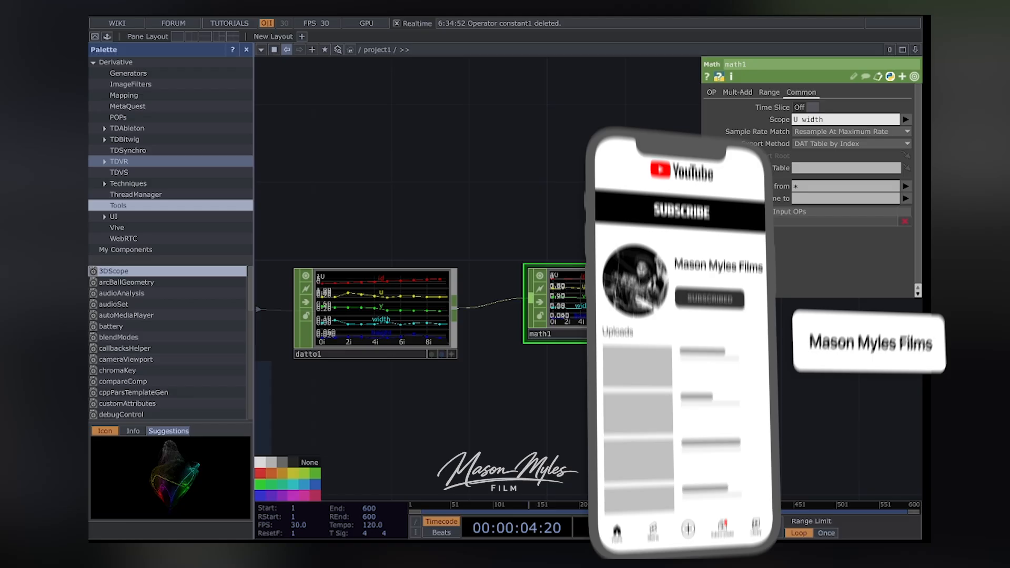
{"action": "left_click", "coordinate": [736, 94]}
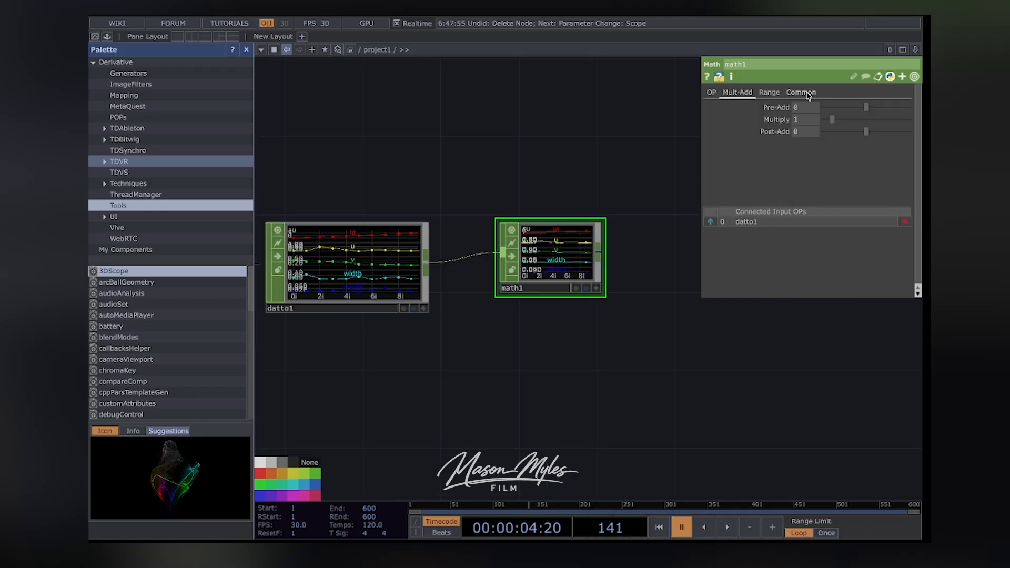
{"action": "left_click", "coordinate": [801, 93]}
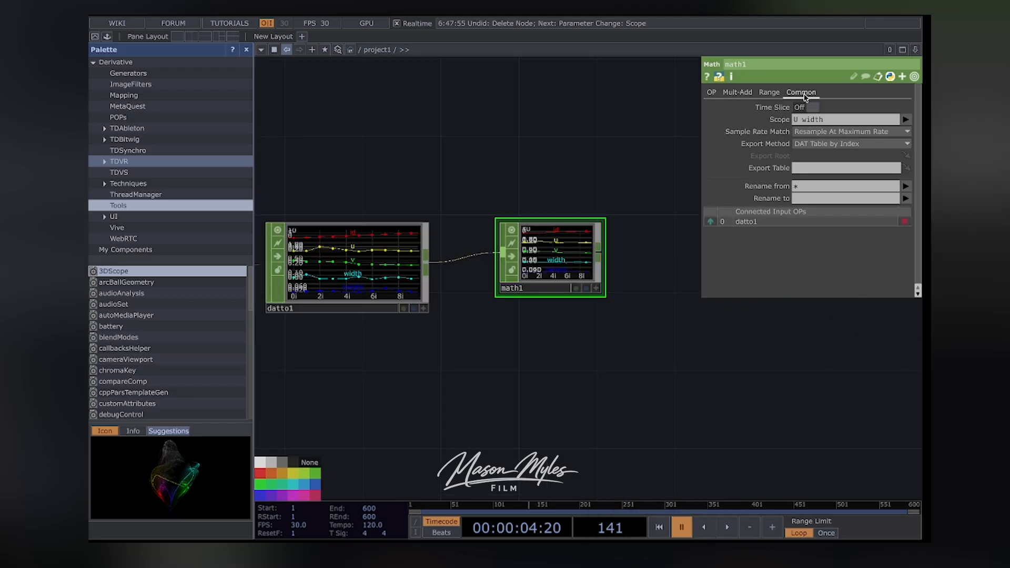
{"action": "left_click", "coordinate": [769, 93]}
Set the Math CHOP's Multiply value to the expression op('video').width / op('video').height
{"action": "left_click", "coordinate": [738, 92]}
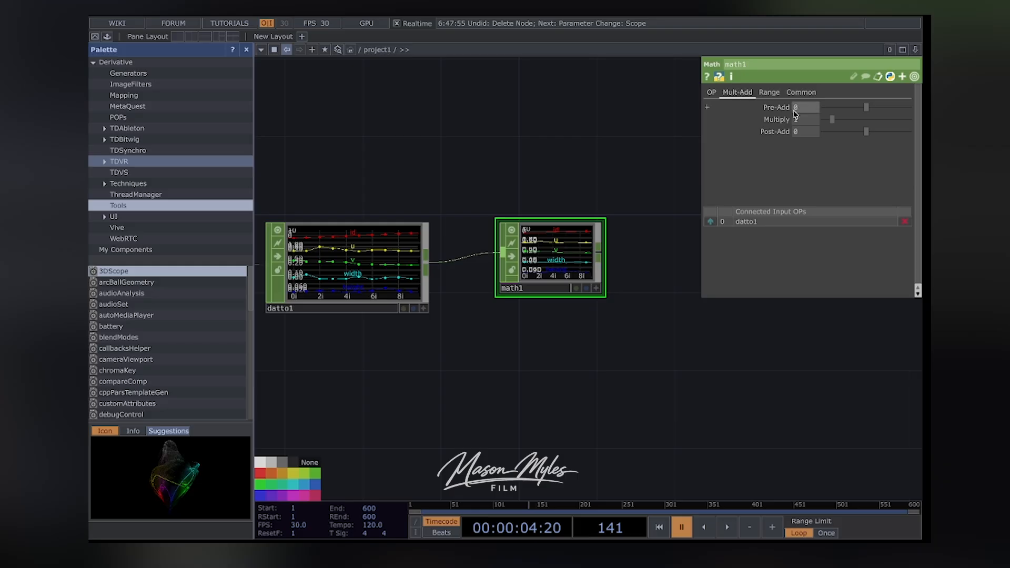
{"action": "left_click", "coordinate": [777, 119]}
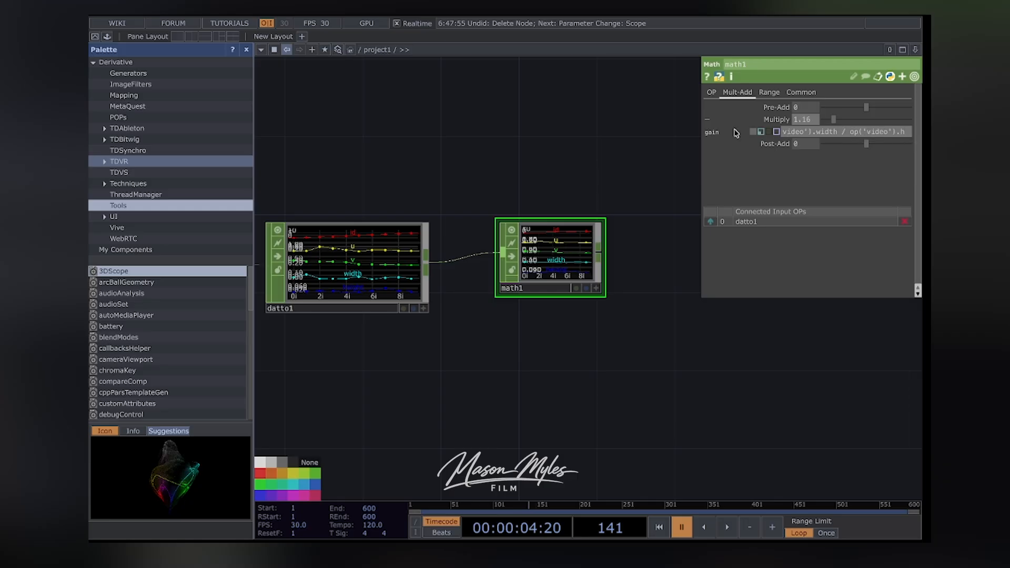
{"action": "type", "text": "eight"}
{"action": "key", "text": "Return"}
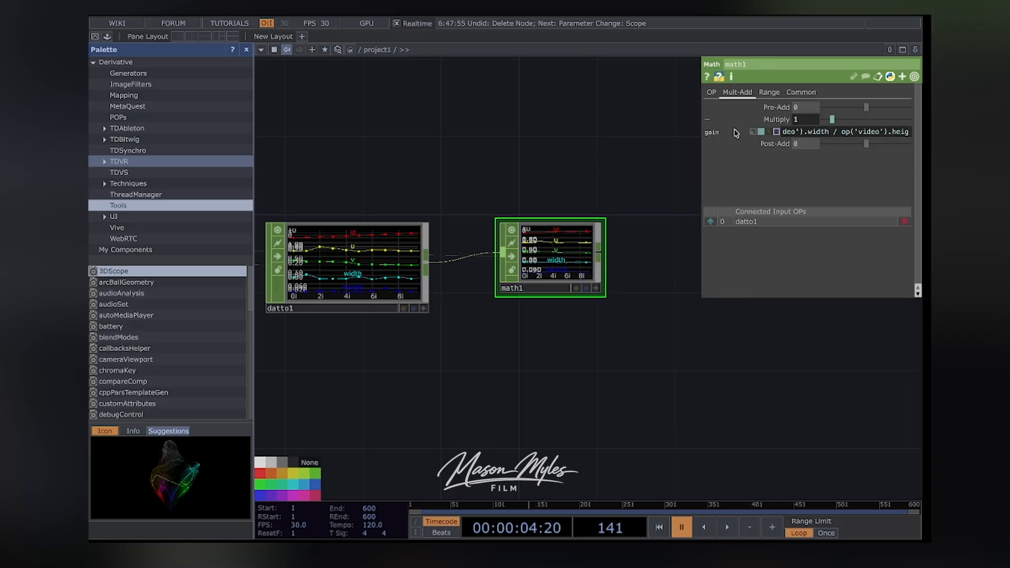
Add a Null CHOP after math1, connect math1 into it, and name it blobs
{"action": "right_click", "coordinate": [690, 133]}
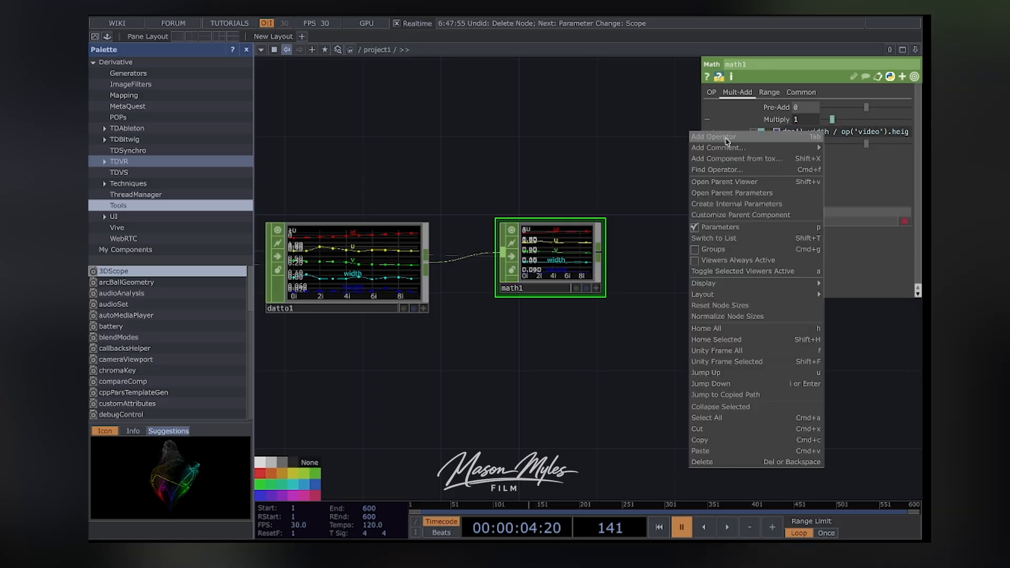
{"action": "left_click", "coordinate": [715, 137]}
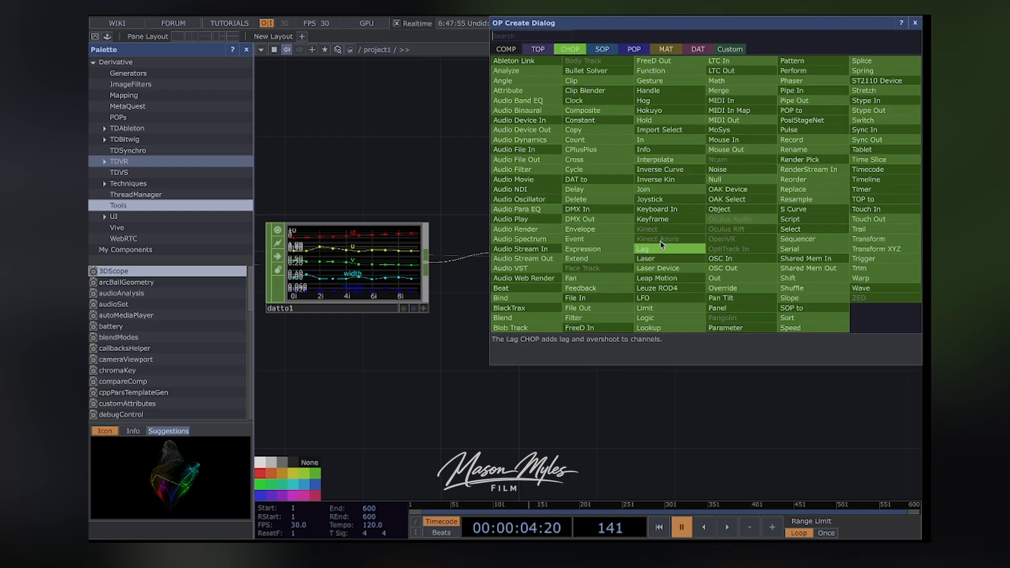
{"action": "type", "text": "nu"}
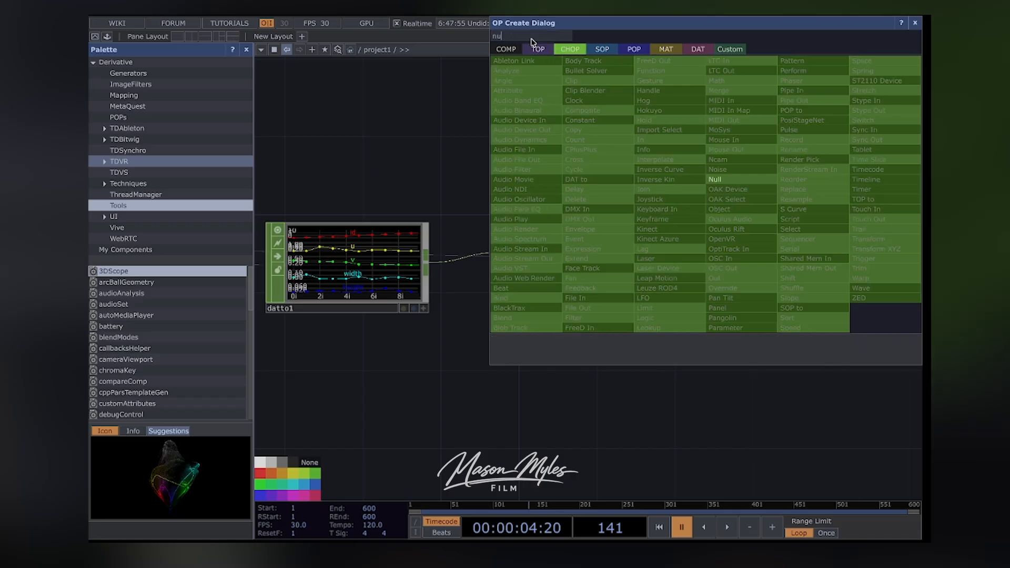
{"action": "left_click", "coordinate": [738, 181]}
{"action": "left_click", "coordinate": [726, 256]}
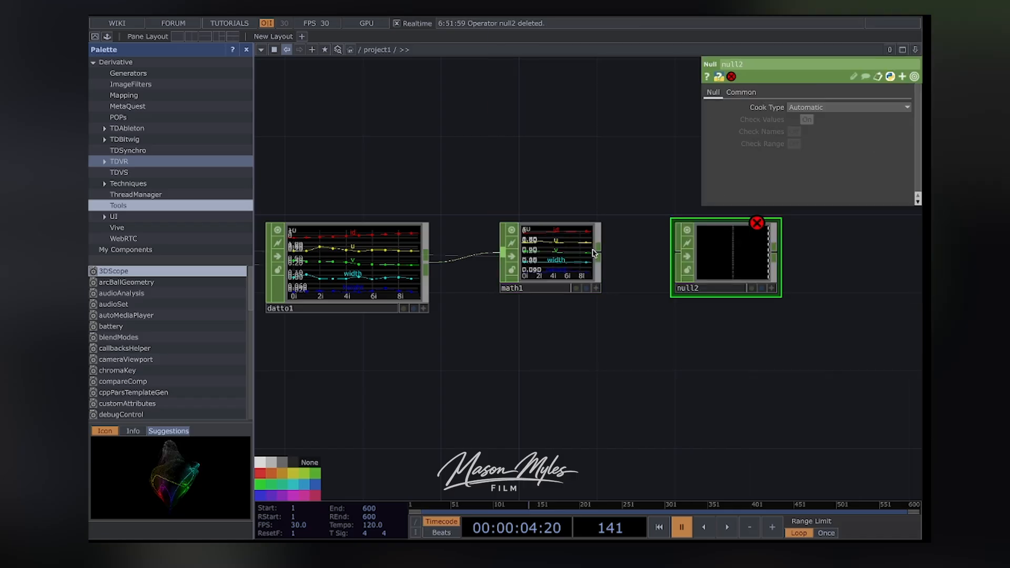
{"action": "left_click_drag", "start_coordinate": [598, 253], "coordinate": [674, 254]}
{"action": "left_click_drag", "start_coordinate": [773, 349], "coordinate": [554, 403]}
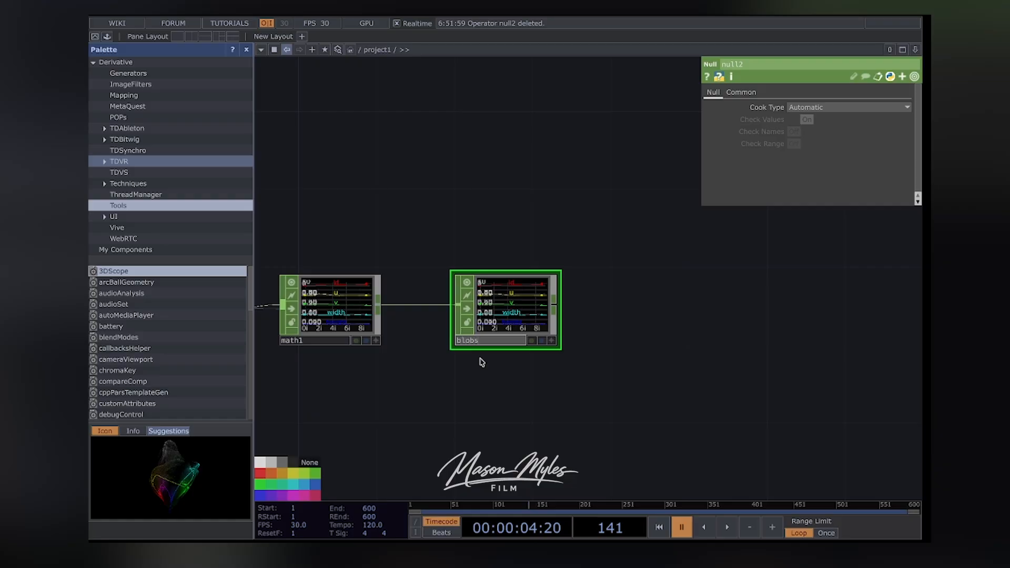
Add a Rectangle SOP above the blobs Null and connect a Geometry COMP to its output
{"action": "key", "text": "Tab"}
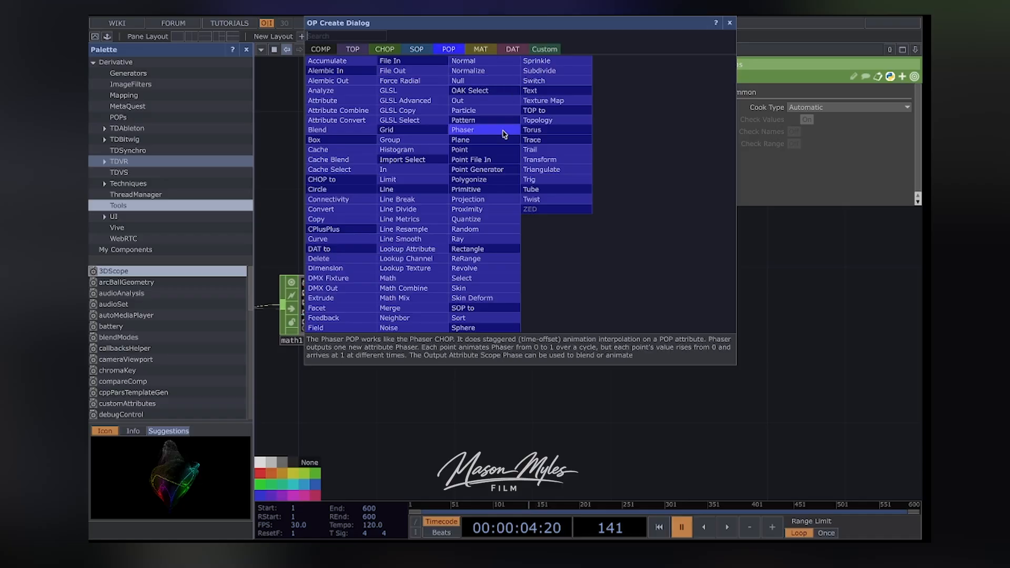
{"action": "left_click", "coordinate": [489, 249]}
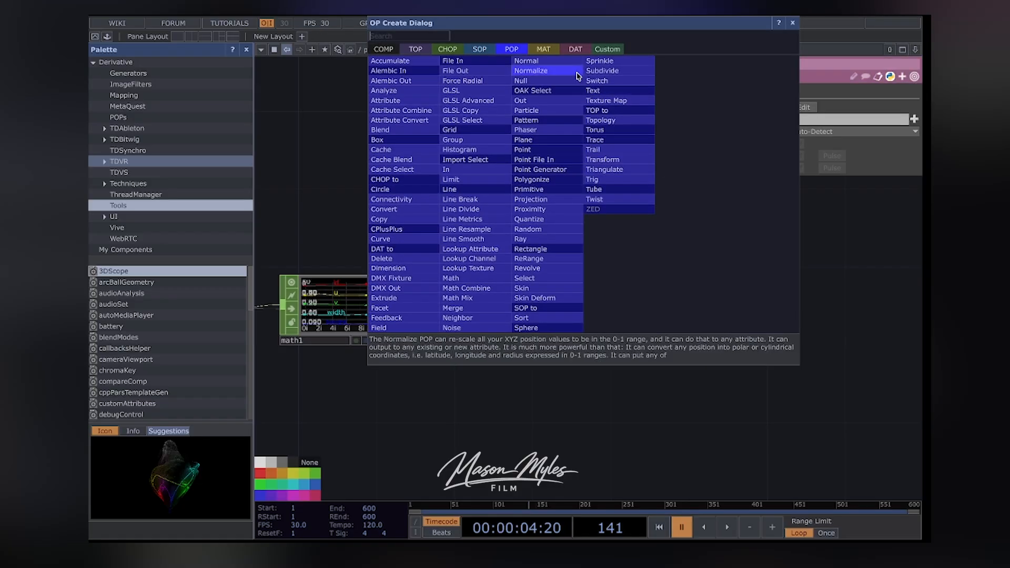
{"action": "left_click", "coordinate": [479, 49]}
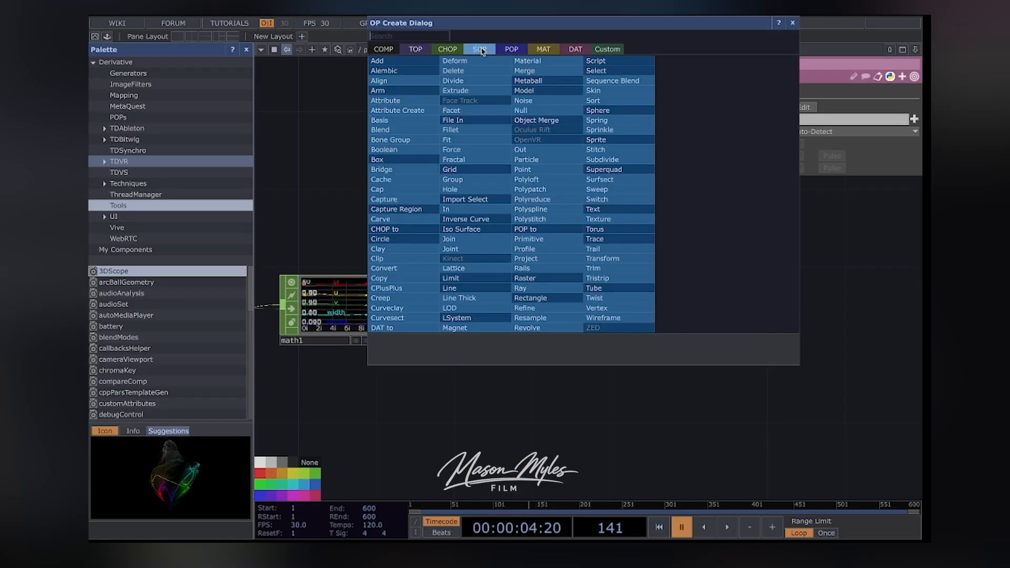
{"action": "left_click", "coordinate": [530, 298]}
{"action": "left_click", "coordinate": [668, 294]}
{"action": "key", "text": "Tab"}
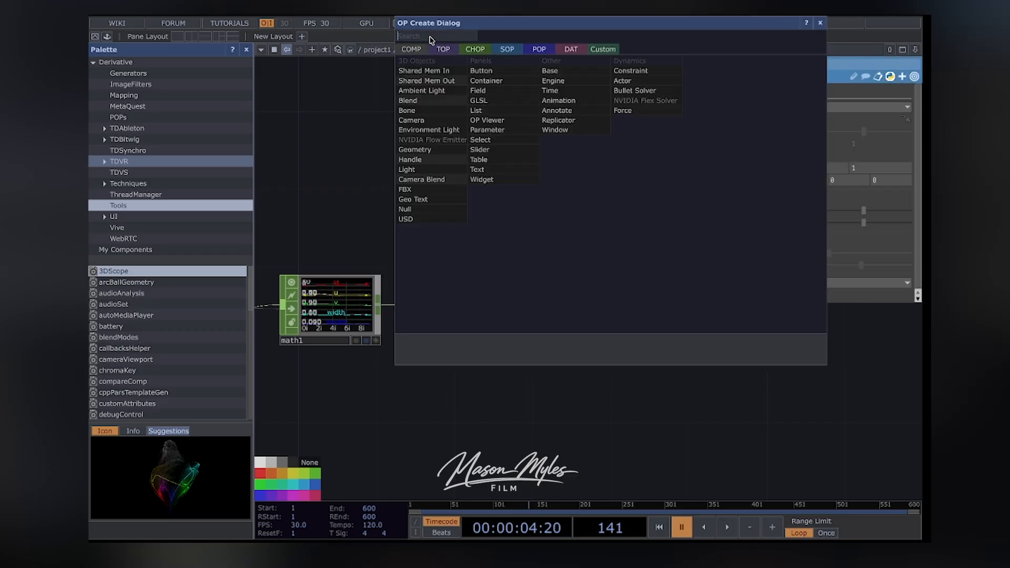
{"action": "type", "text": "ge"}
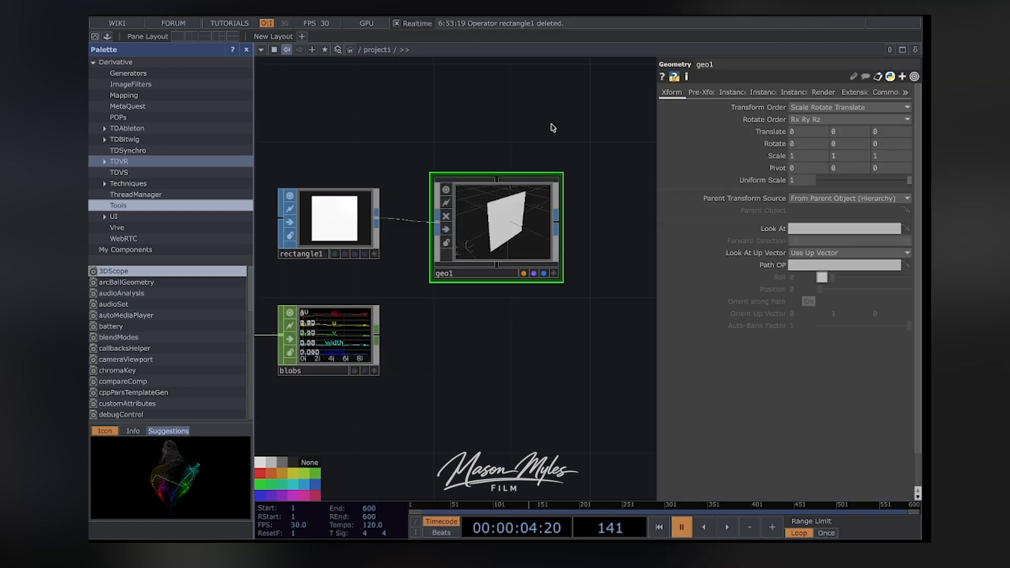
Add a Camera COMP above the Geometry COMP
{"action": "left_click_drag", "start_coordinate": [556, 141], "coordinate": [448, 377]}
{"action": "right_click", "coordinate": [385, 269]}
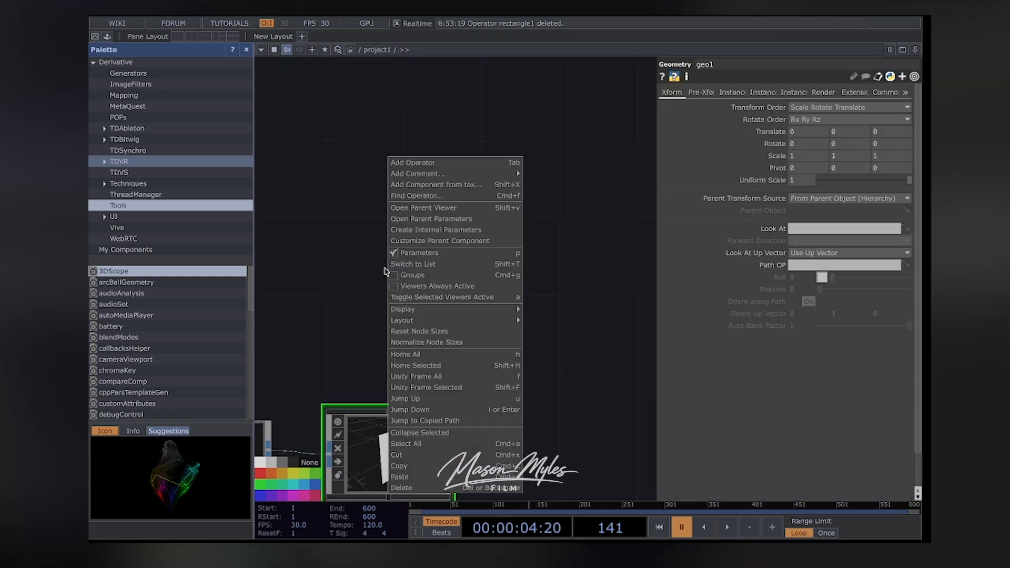
{"action": "left_click", "coordinate": [450, 161]}
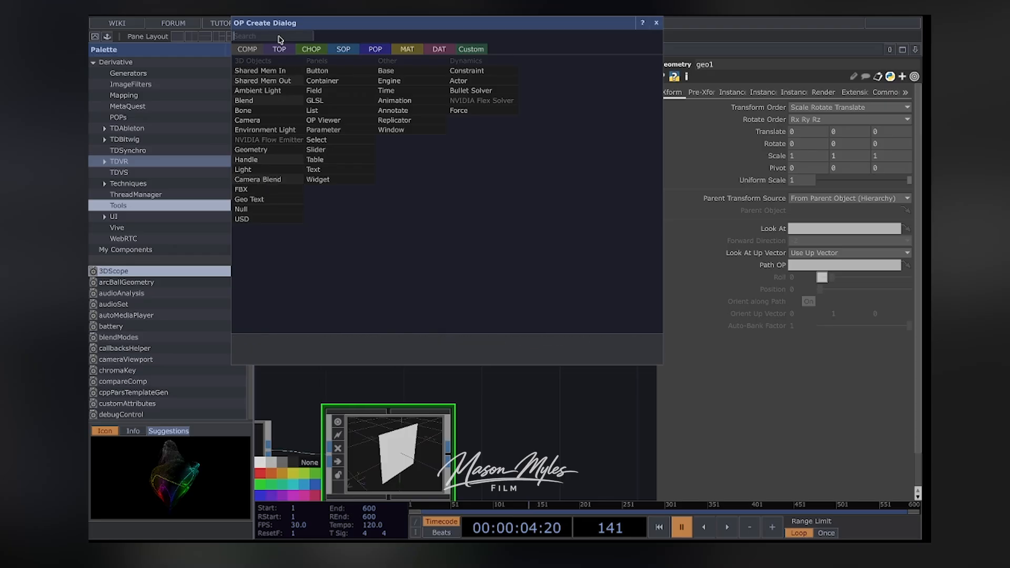
{"action": "type", "text": "ca"}
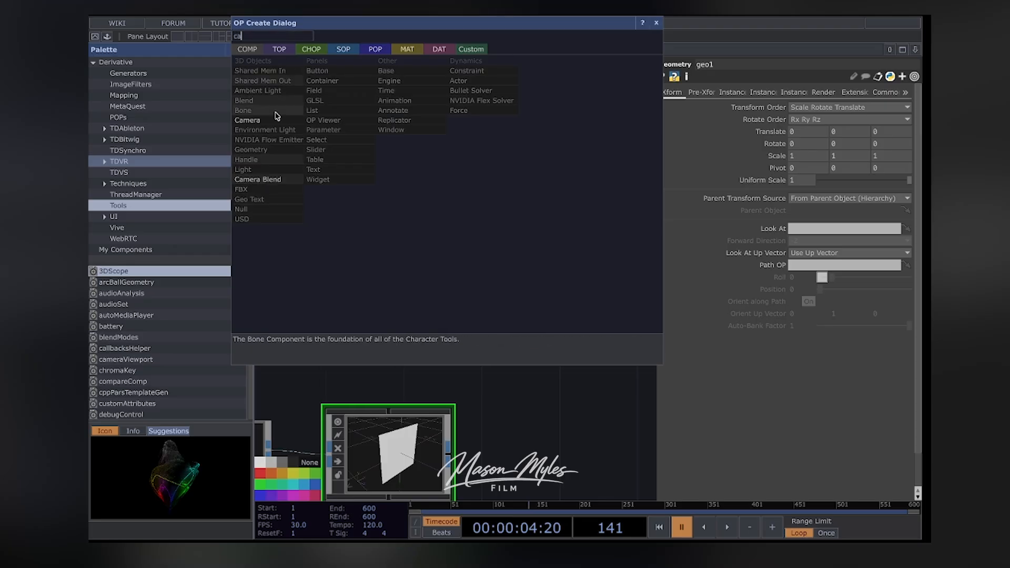
{"action": "left_click", "coordinate": [271, 125]}
{"action": "left_click", "coordinate": [409, 282]}
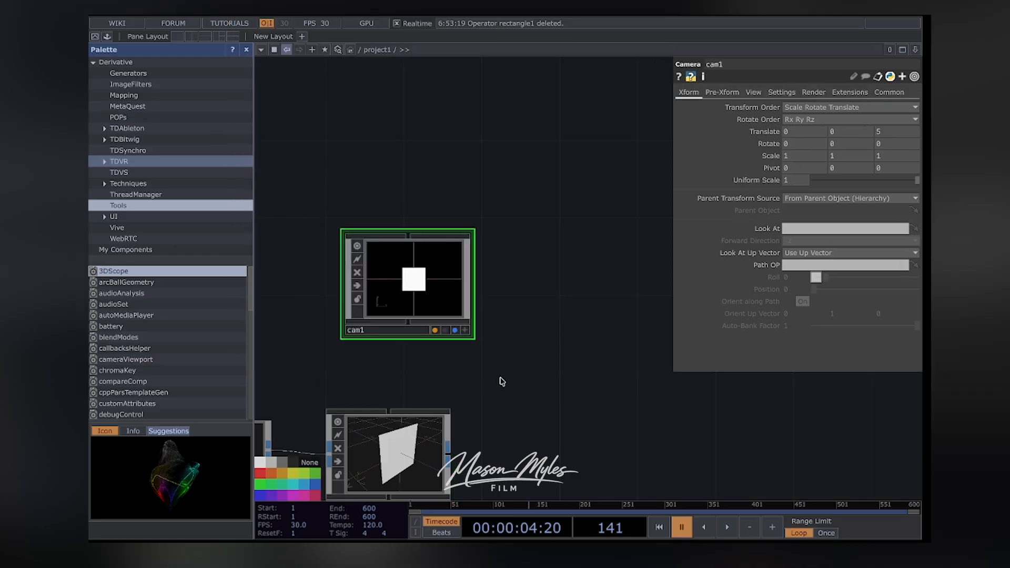
Add a Line MAT below the Geometry COMP
{"action": "middle_click_drag", "start_coordinate": [500, 381], "coordinate": [605, 313]}
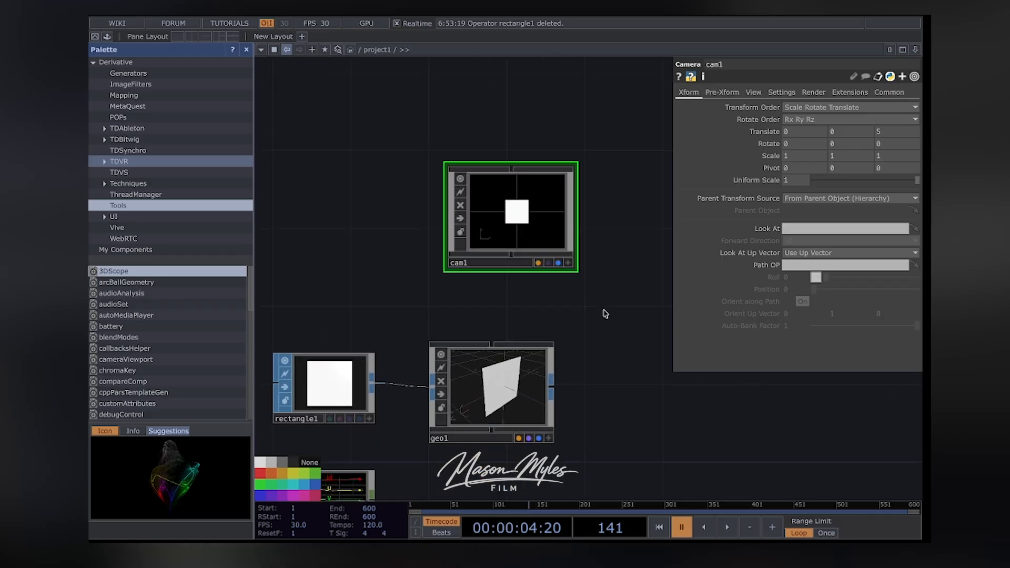
{"action": "middle_click_drag", "start_coordinate": [642, 347], "coordinate": [498, 251]}
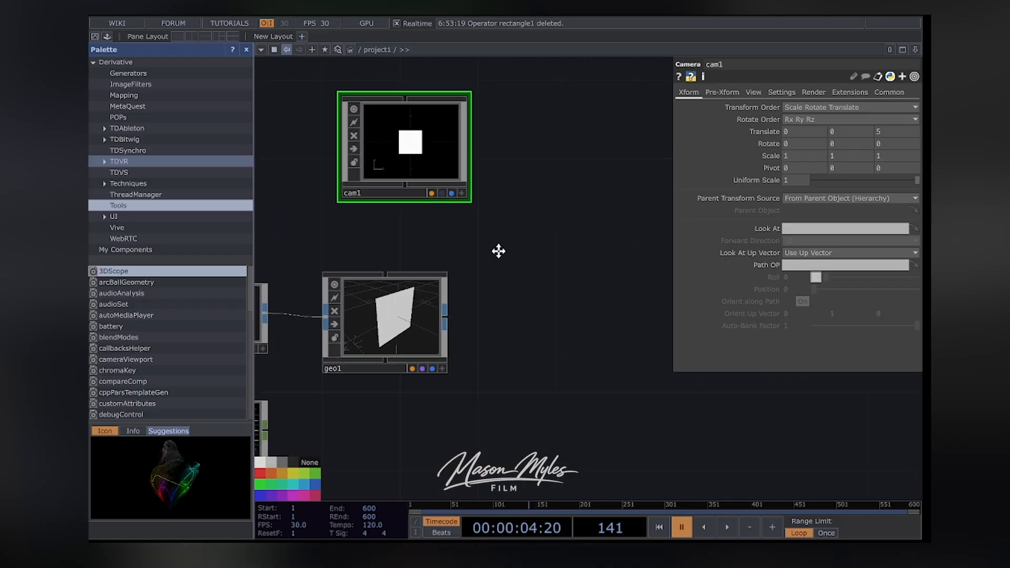
{"action": "right_click", "coordinate": [526, 158]}
{"action": "left_click", "coordinate": [564, 166]}
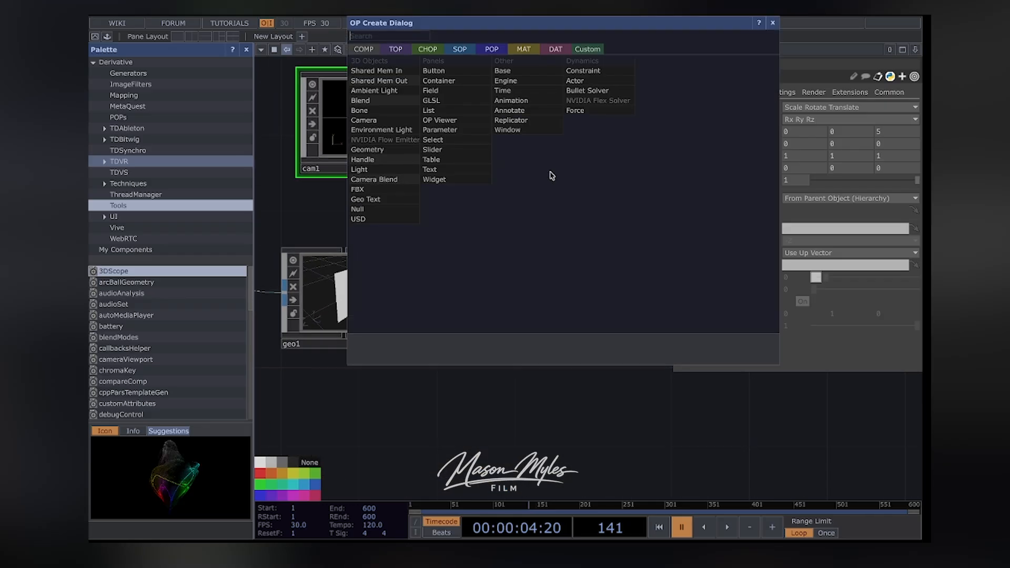
{"action": "left_click", "coordinate": [523, 49]}
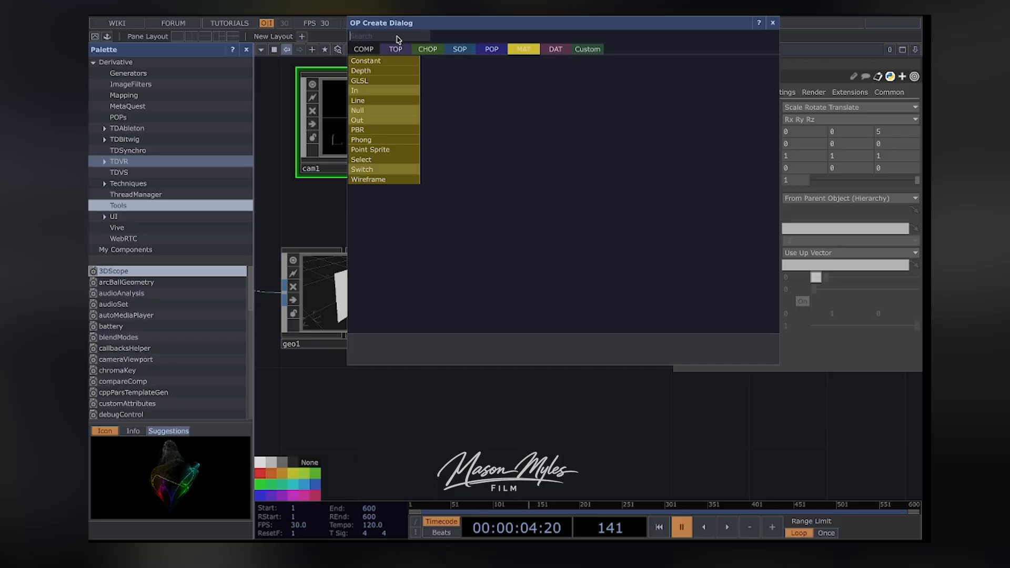
{"action": "type", "text": "lin"}
{"action": "left_click", "coordinate": [381, 101]}
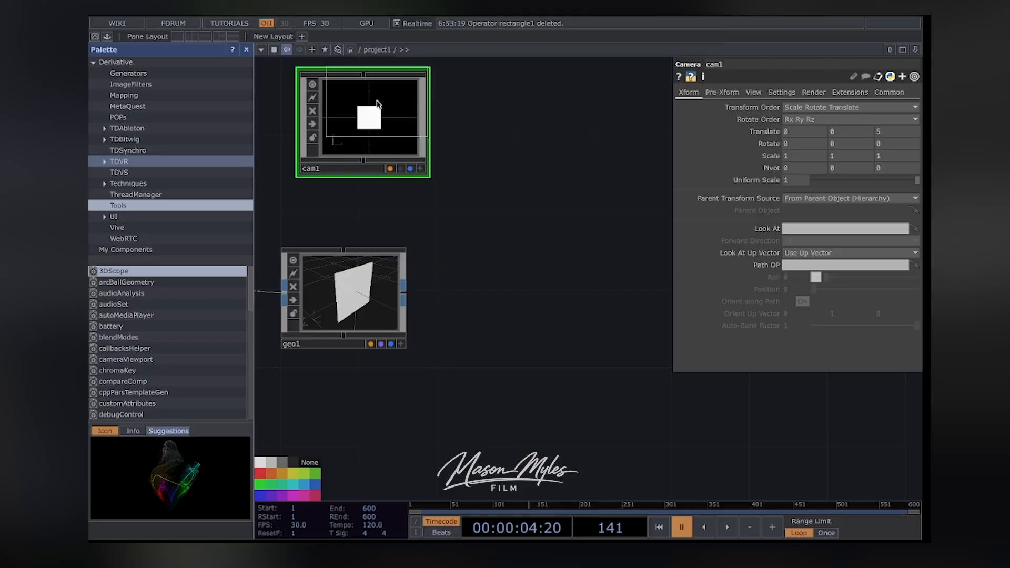
{"action": "left_click", "coordinate": [519, 266]}
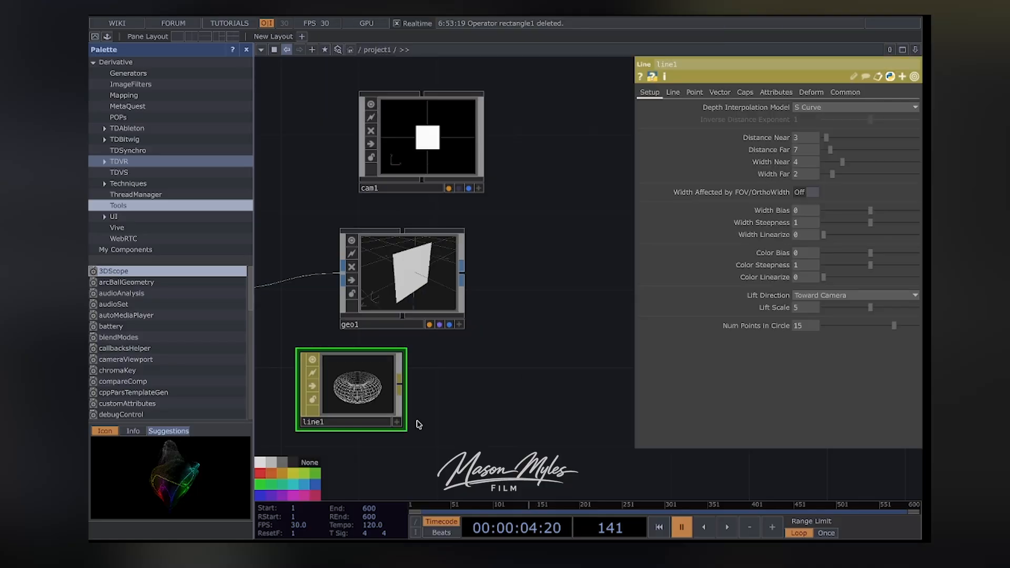
Assign the Line MAT to geo1 as its Material parameter
{"action": "left_click_drag", "start_coordinate": [352, 375], "coordinate": [410, 287]}
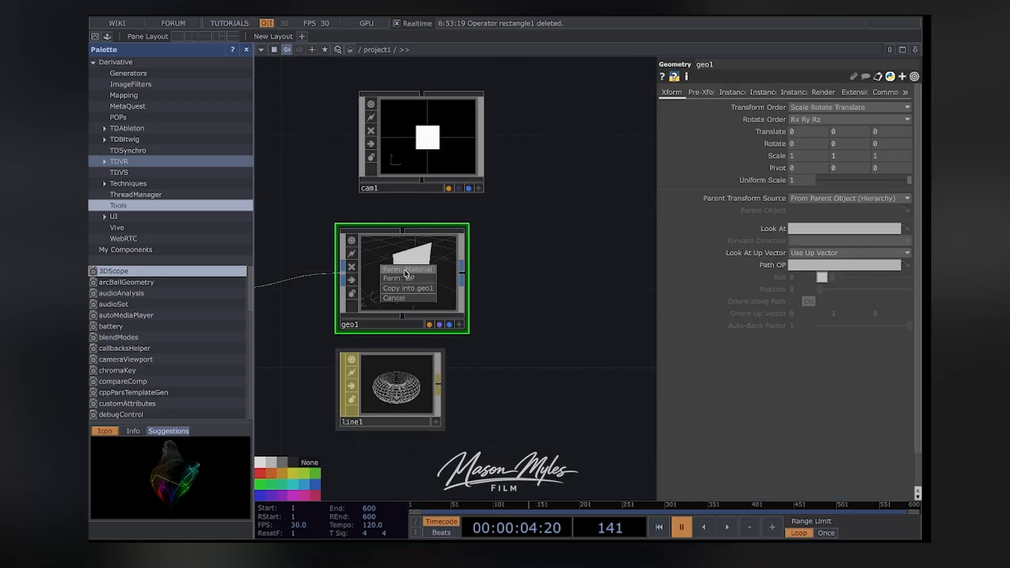
{"action": "left_click", "coordinate": [406, 271]}
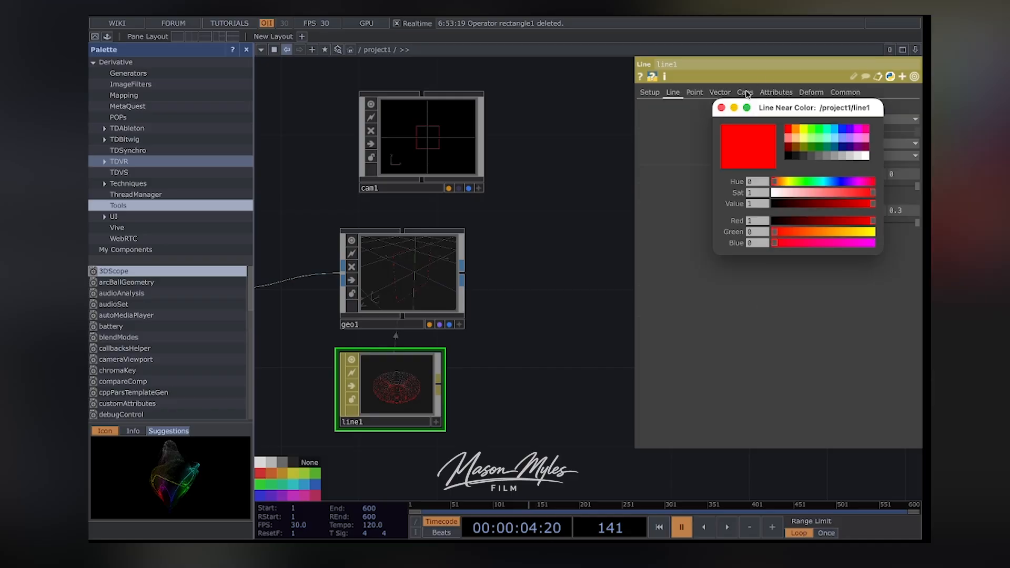
Set the Line MAT's Line Near Color to white and reposition the Line MAT directly beneath the Geometry COMP
{"action": "left_click", "coordinate": [721, 108]}
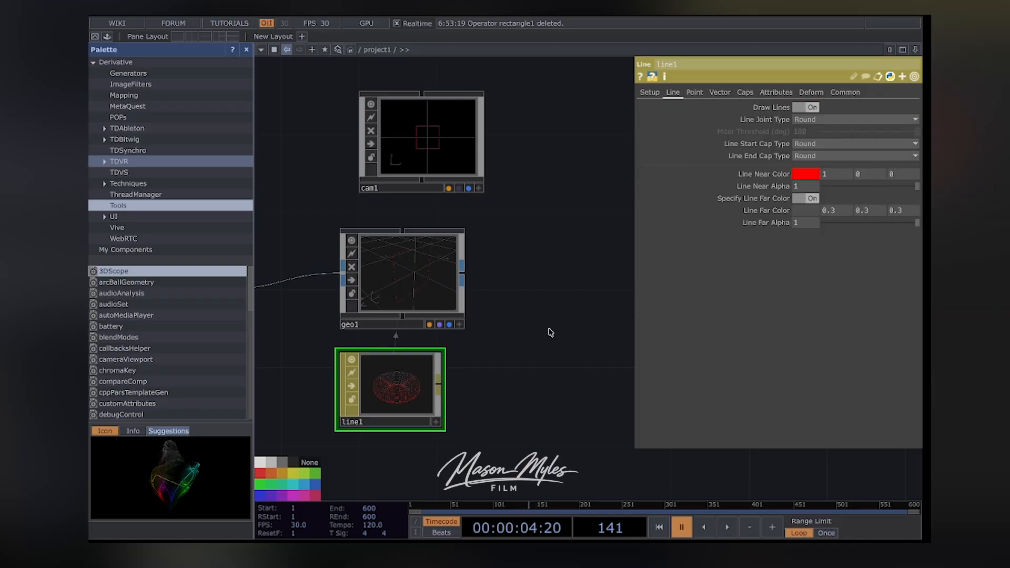
{"action": "middle_click_drag", "start_coordinate": [550, 332], "coordinate": [414, 286]}
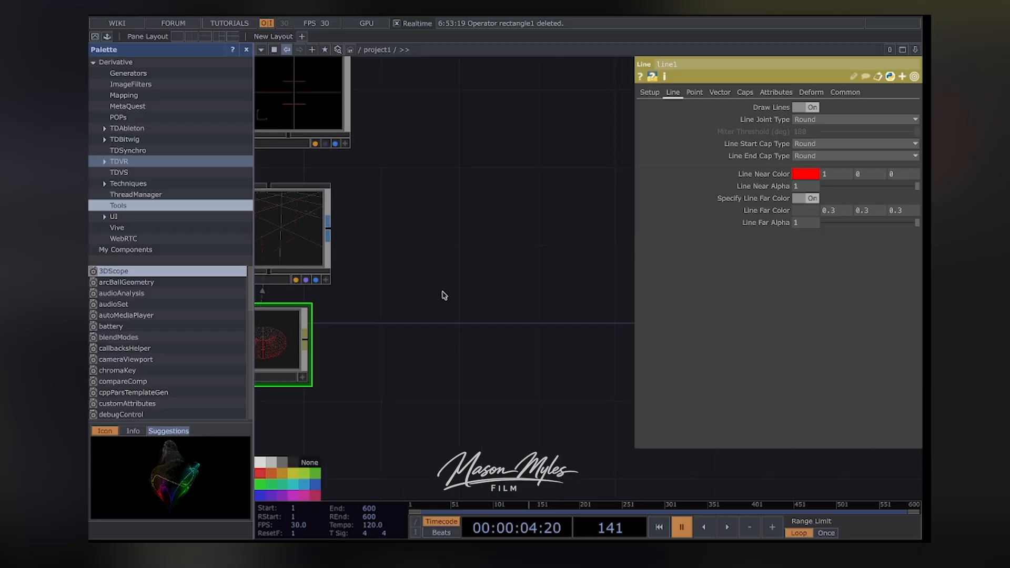
{"action": "left_click", "coordinate": [803, 175]}
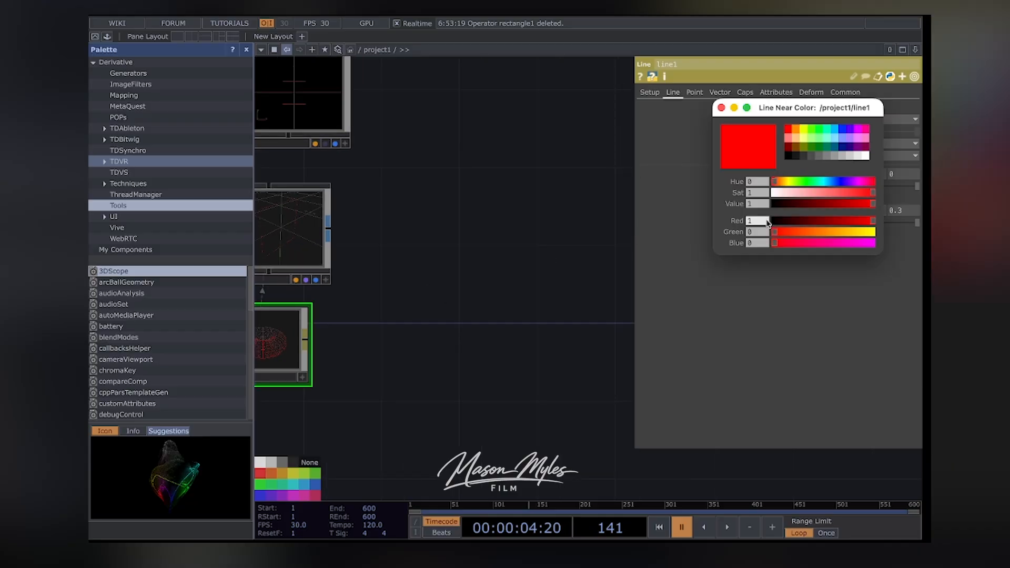
{"action": "left_click", "coordinate": [865, 155]}
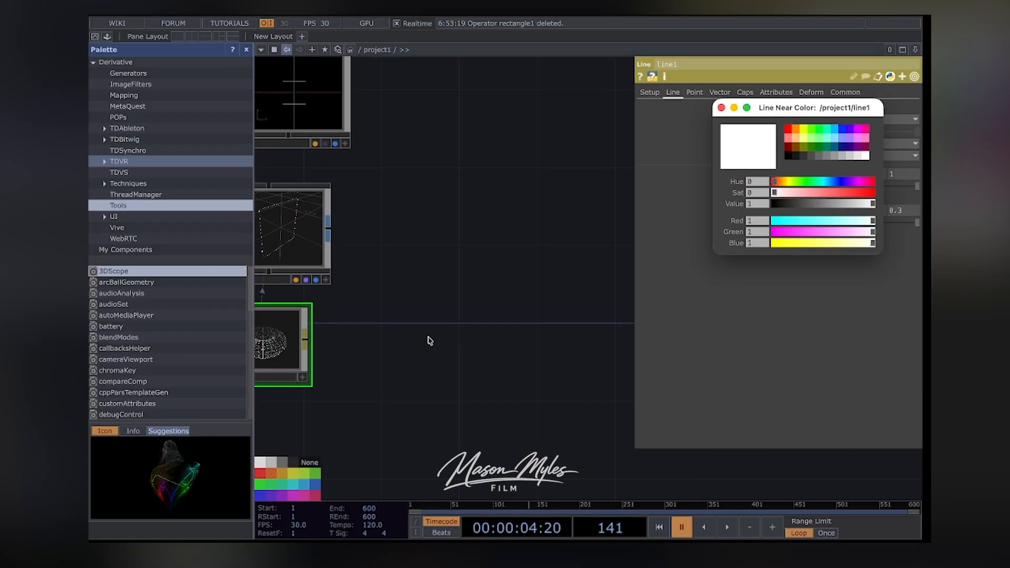
{"action": "left_click_drag", "start_coordinate": [477, 345], "coordinate": [538, 394]}
{"action": "left_click_drag", "start_coordinate": [370, 160], "coordinate": [343, 163]}
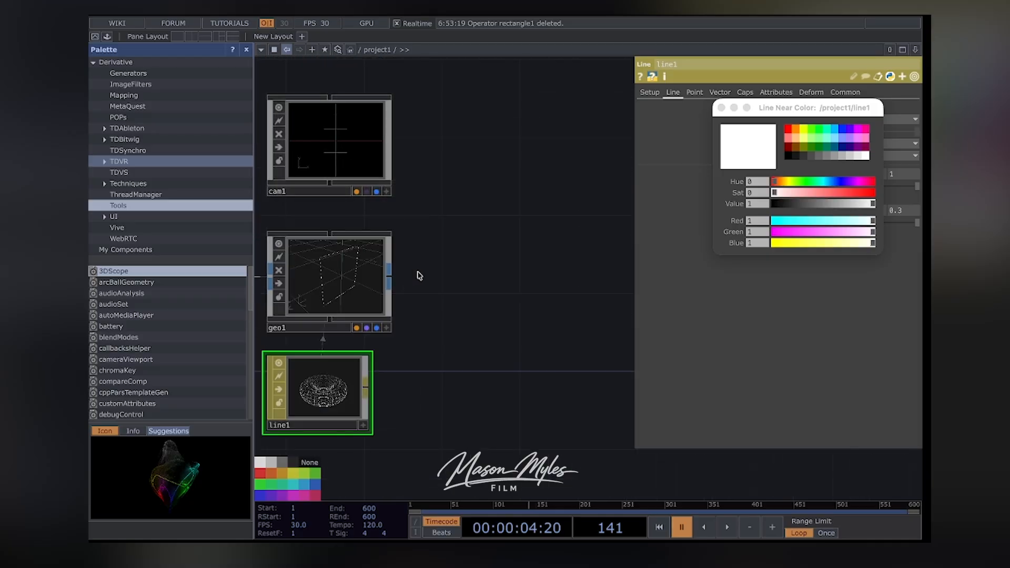
{"action": "left_click_drag", "start_coordinate": [328, 396], "coordinate": [348, 395]}
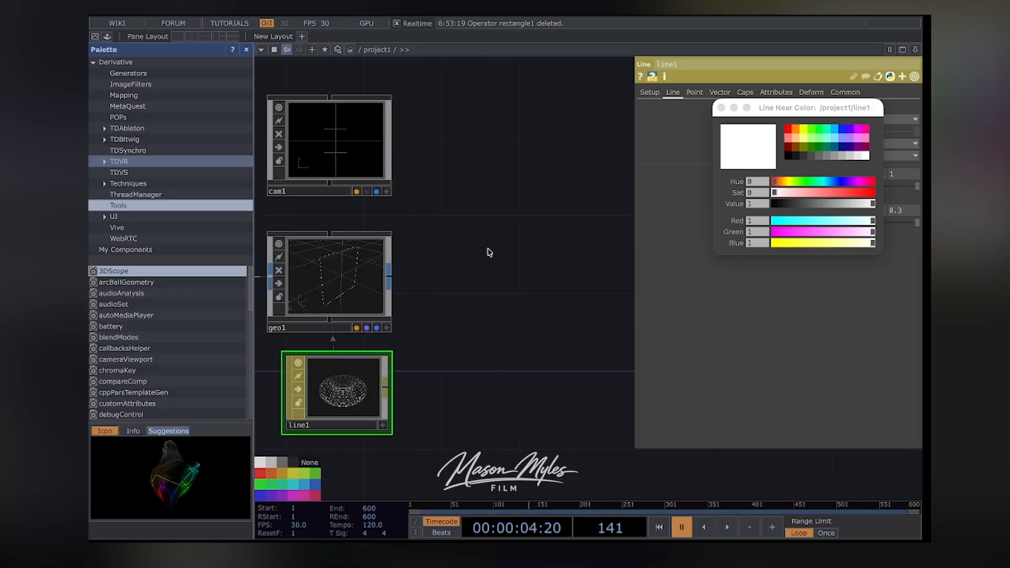
Add a Render TOP beside the Geometry COMP
{"action": "right_click", "coordinate": [505, 269]}
{"action": "left_click", "coordinate": [513, 165]}
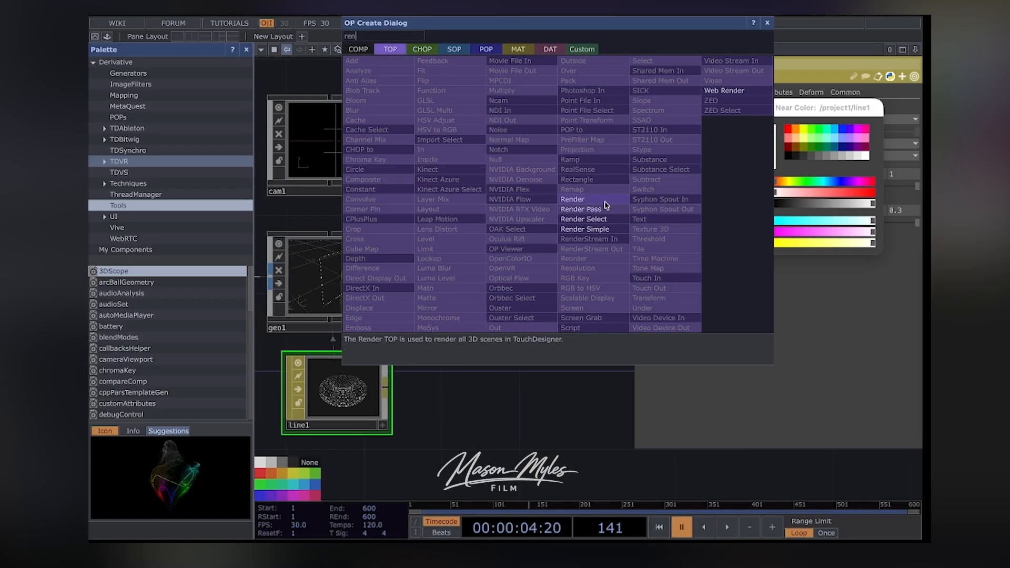
{"action": "left_click", "coordinate": [605, 205]}
{"action": "left_click", "coordinate": [508, 282]}
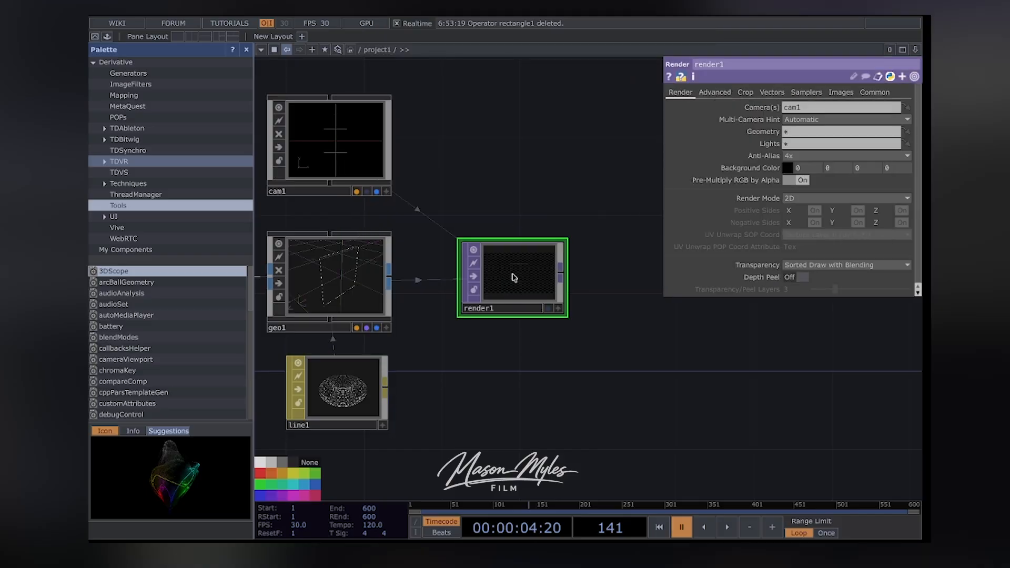
Set the Render TOP's resolution width to op('video').width and drive its resolution height from the video operator as well
{"action": "left_click", "coordinate": [874, 93]}
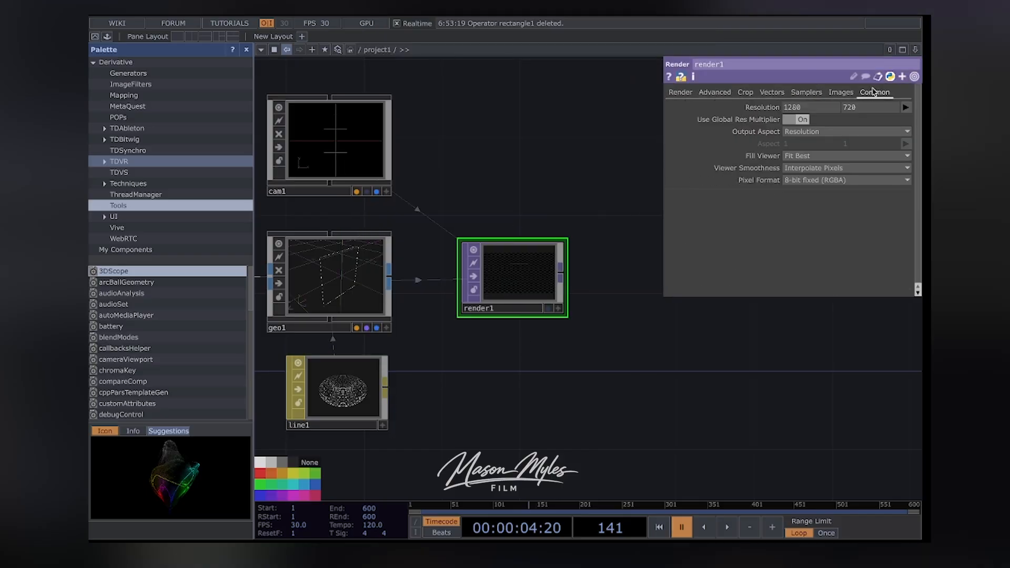
{"action": "left_click", "coordinate": [763, 108]}
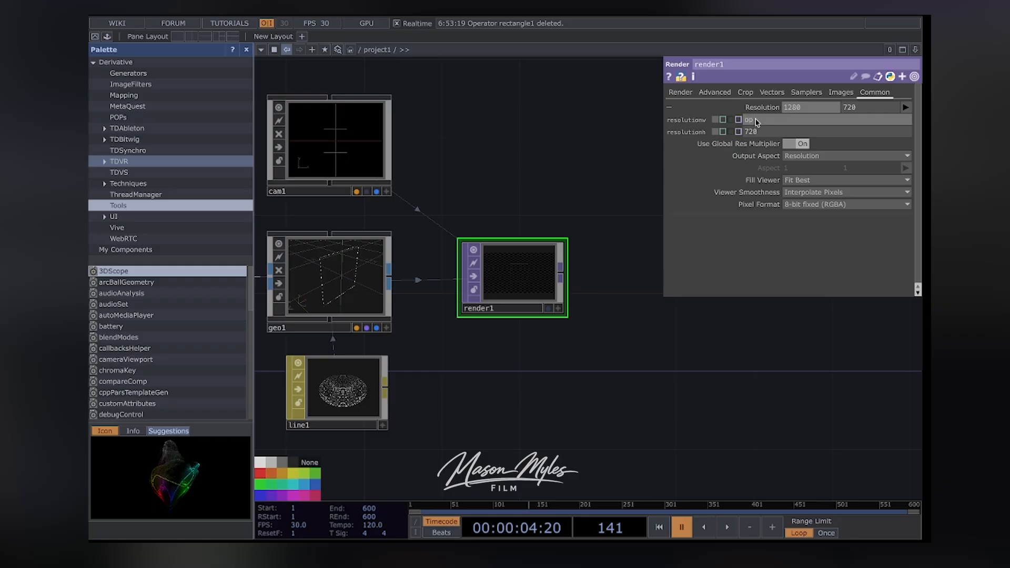
{"action": "type", "text": "').width"}
{"action": "key", "text": "Return"}
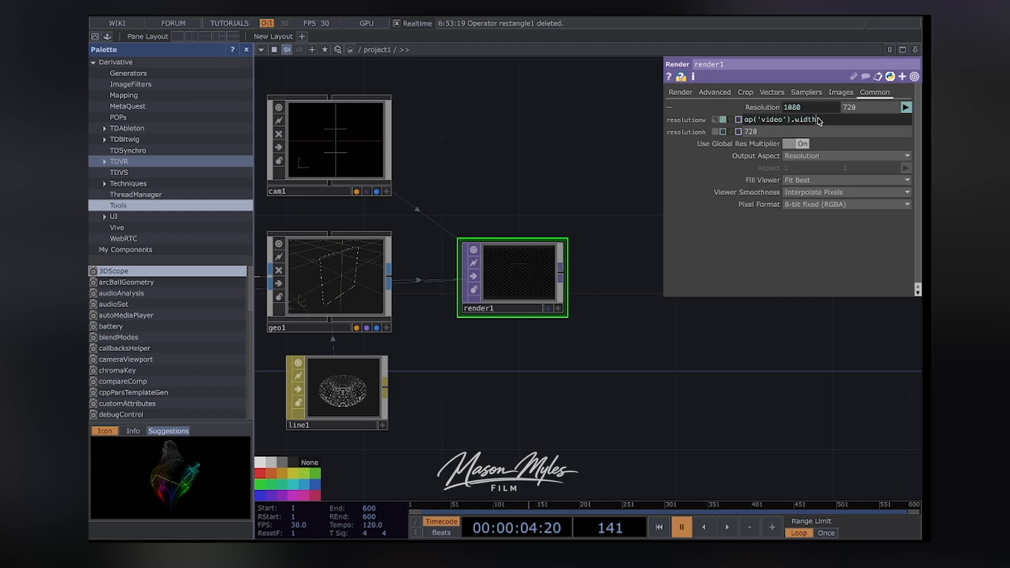
{"action": "left_click", "coordinate": [743, 132]}
{"action": "type", "text": "op('video').width"}
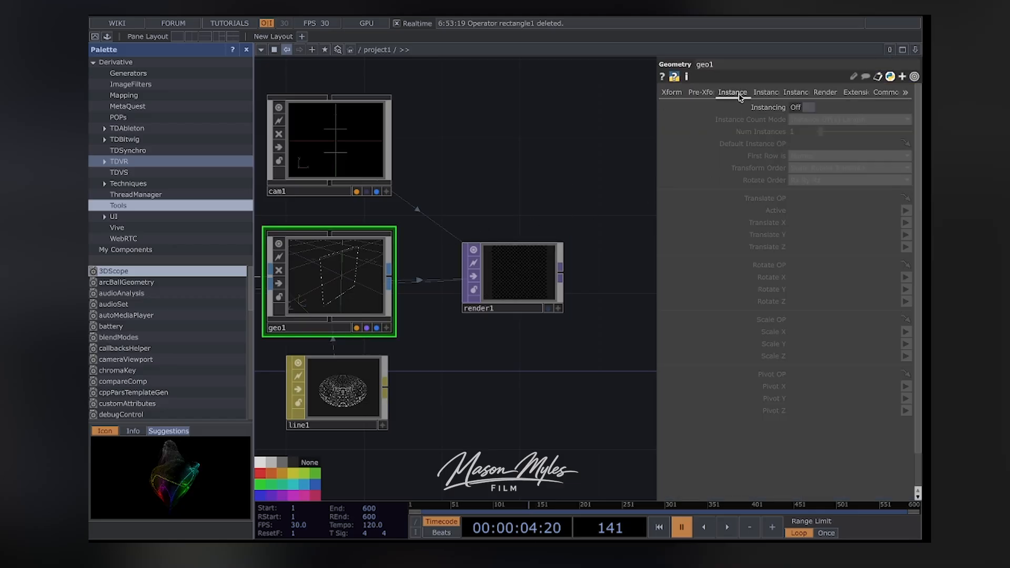
Enable instancing on geo1 with blobs as Default Instance OP, mapping Translate X to u and Translate Y to v
{"action": "left_click", "coordinate": [804, 107]}
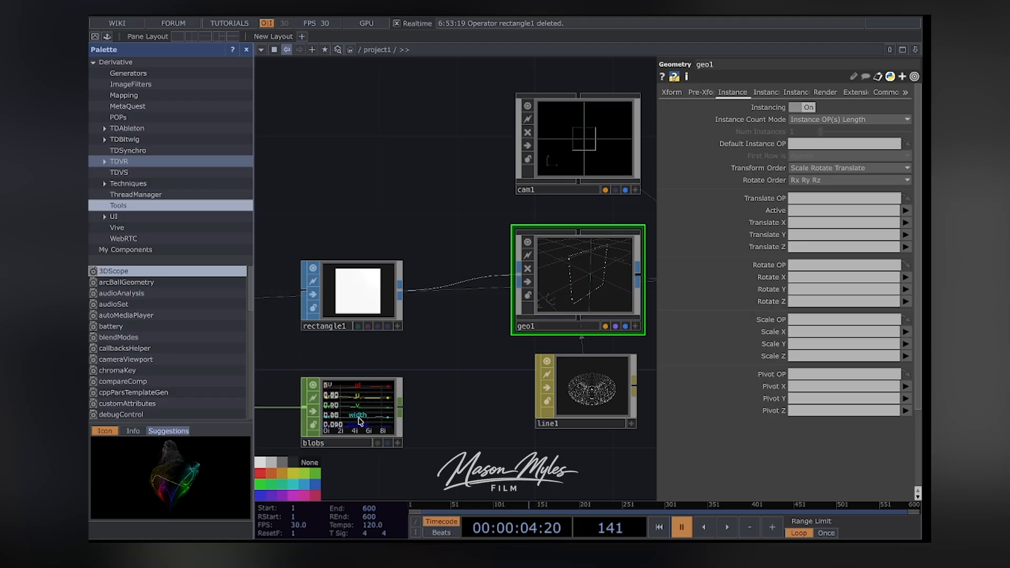
{"action": "left_click_drag", "start_coordinate": [361, 420], "coordinate": [842, 146]}
{"action": "left_click", "coordinate": [905, 222]}
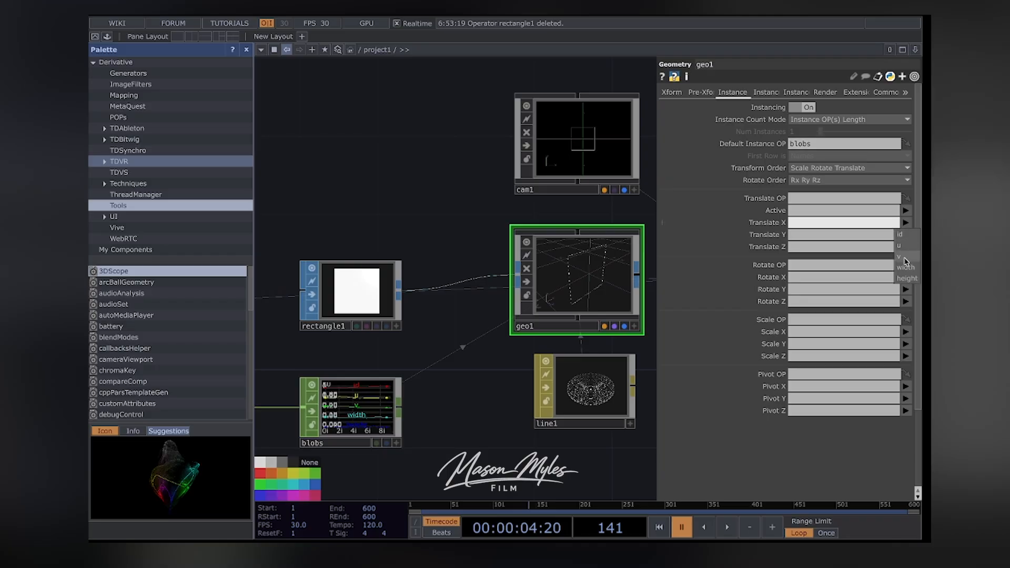
{"action": "left_click", "coordinate": [906, 237]}
{"action": "left_click", "coordinate": [905, 236]}
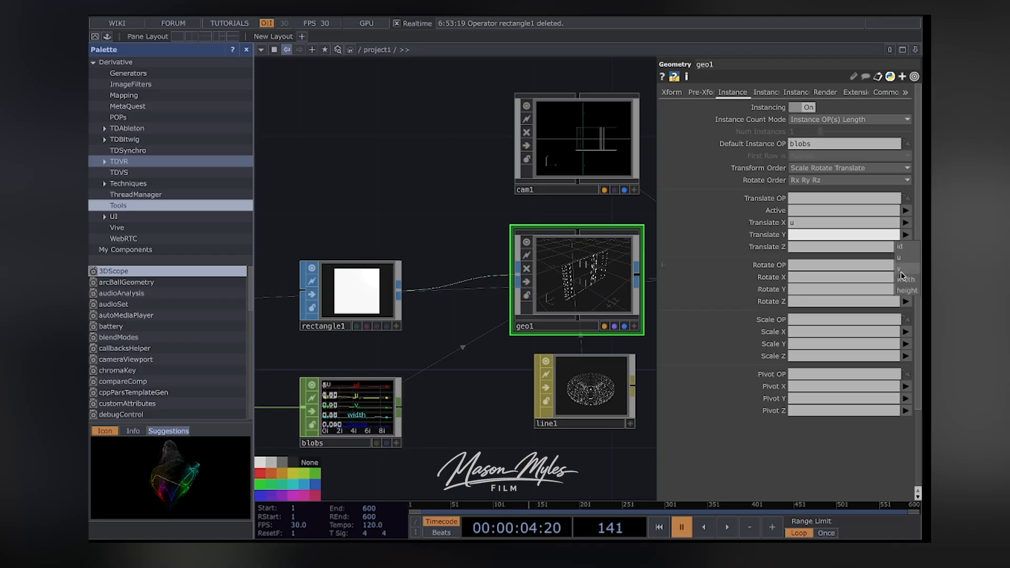
{"action": "left_click", "coordinate": [906, 264]}
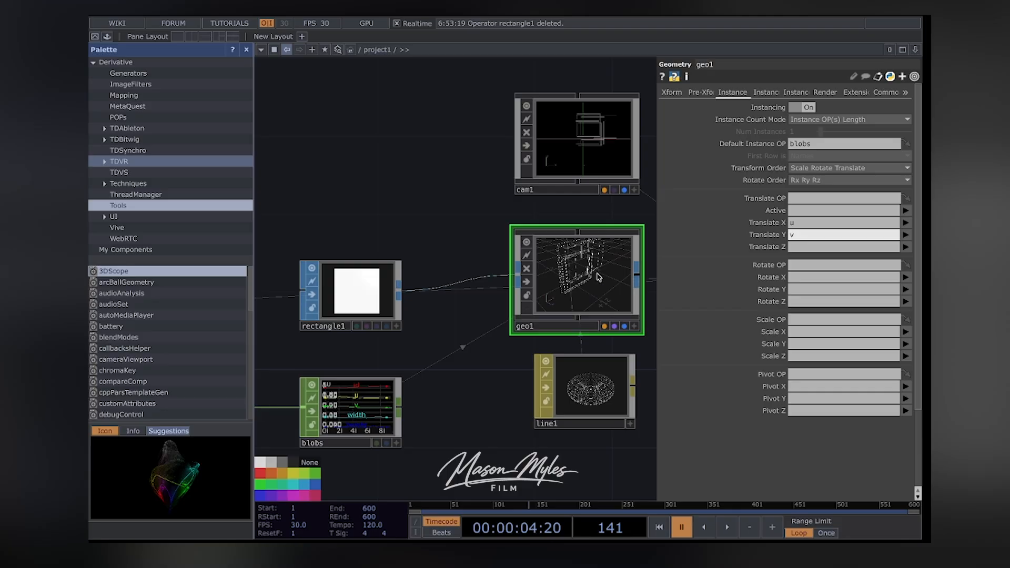
Map geo1's instance Scale X to width and Scale Y to height
{"action": "left_click", "coordinate": [906, 332]}
{"action": "left_click", "coordinate": [905, 376]}
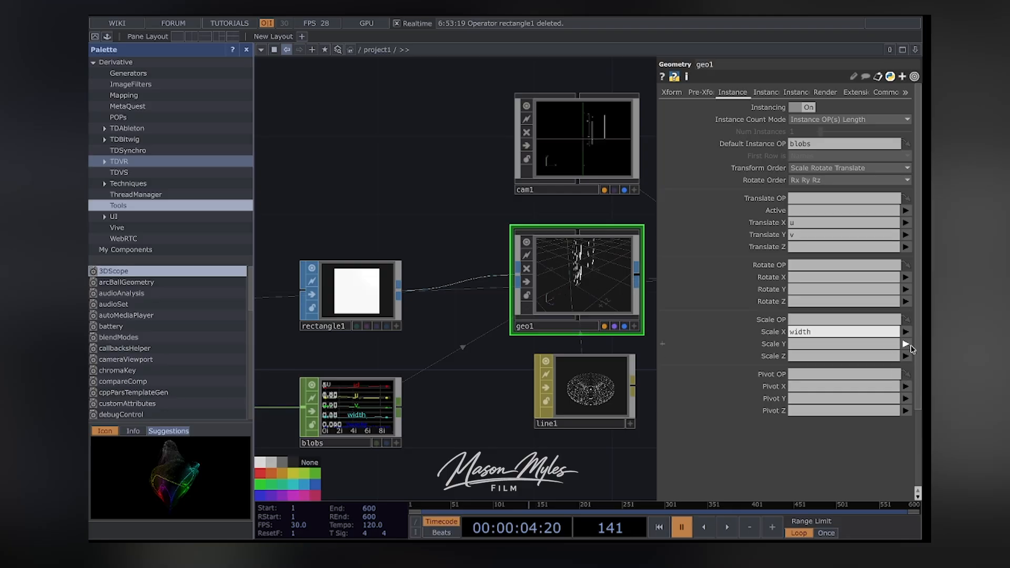
{"action": "left_click", "coordinate": [905, 344]}
{"action": "left_click", "coordinate": [906, 400]}
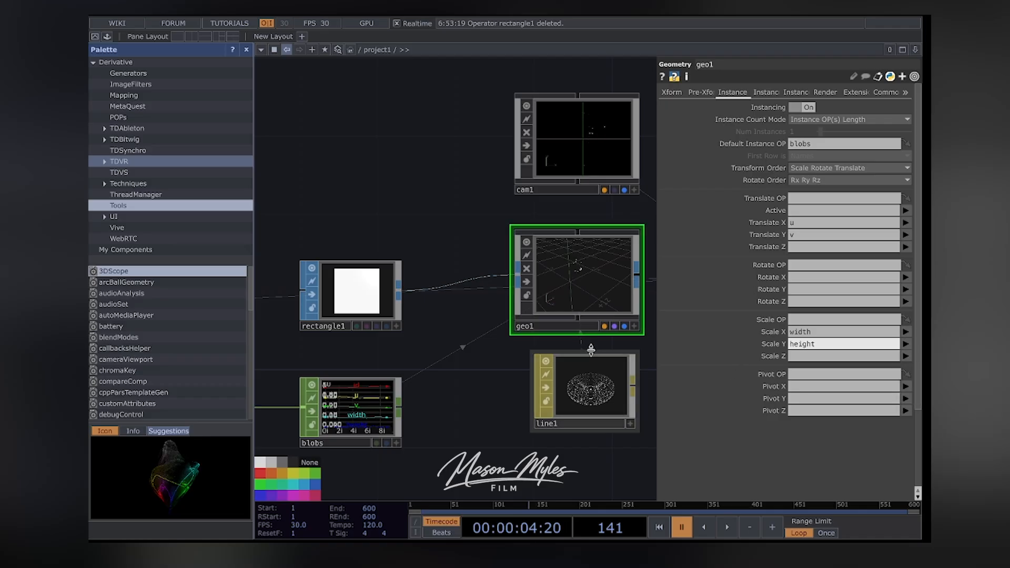
Change cam1's projection to Orthographic with a Bottom-Left ortho origin
{"action": "scroll", "coordinate": [591, 348], "scroll_direction": "down", "scroll_amount": 5}
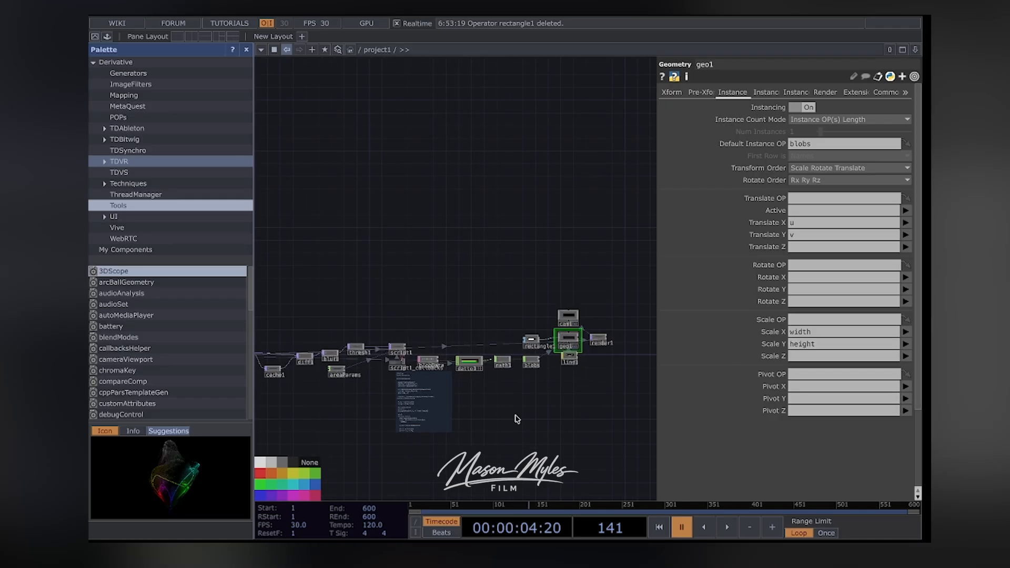
{"action": "scroll", "coordinate": [502, 415], "scroll_direction": "down", "scroll_amount": 6}
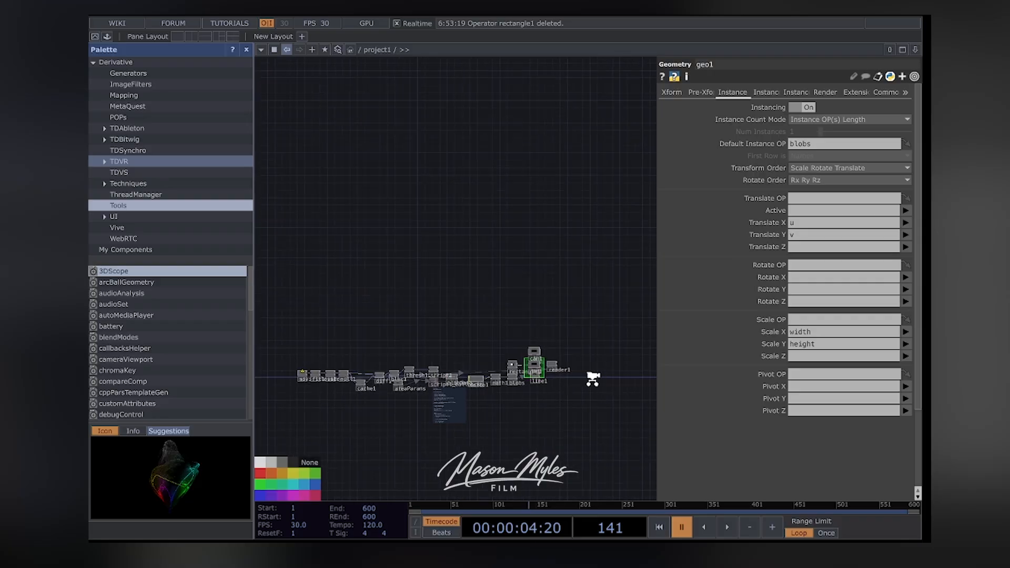
{"action": "scroll", "coordinate": [504, 365], "scroll_direction": "up", "scroll_amount": 5}
{"action": "left_click_drag", "start_coordinate": [452, 377], "coordinate": [554, 384]}
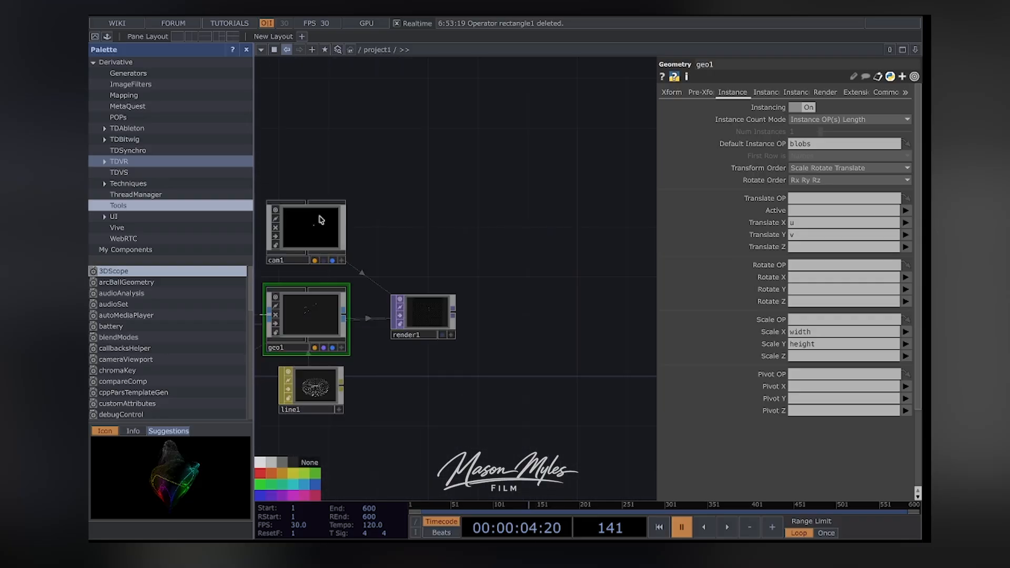
{"action": "left_click", "coordinate": [321, 220]}
{"action": "left_click", "coordinate": [753, 92]}
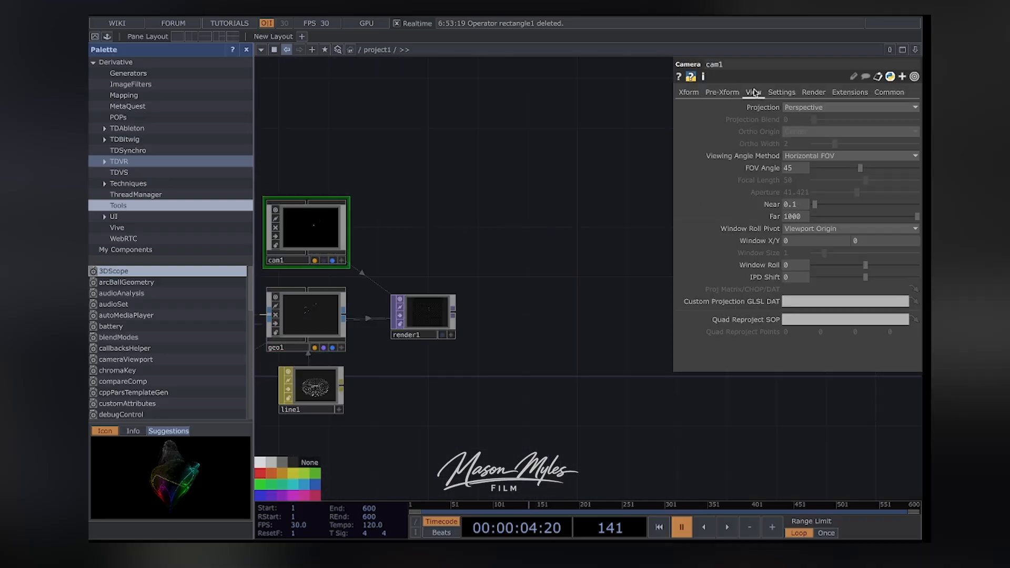
{"action": "left_click", "coordinate": [819, 108]}
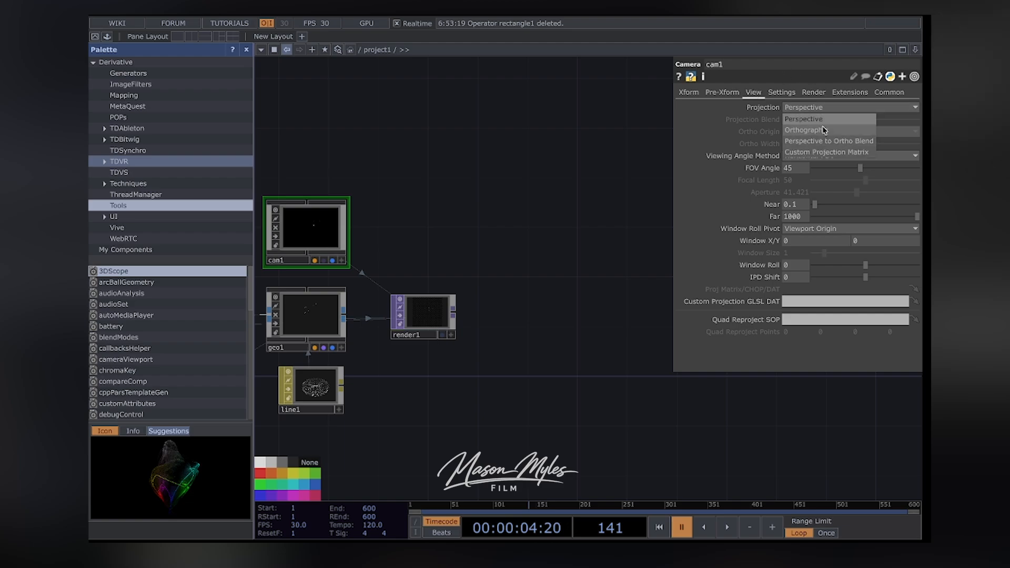
{"action": "left_click", "coordinate": [819, 133]}
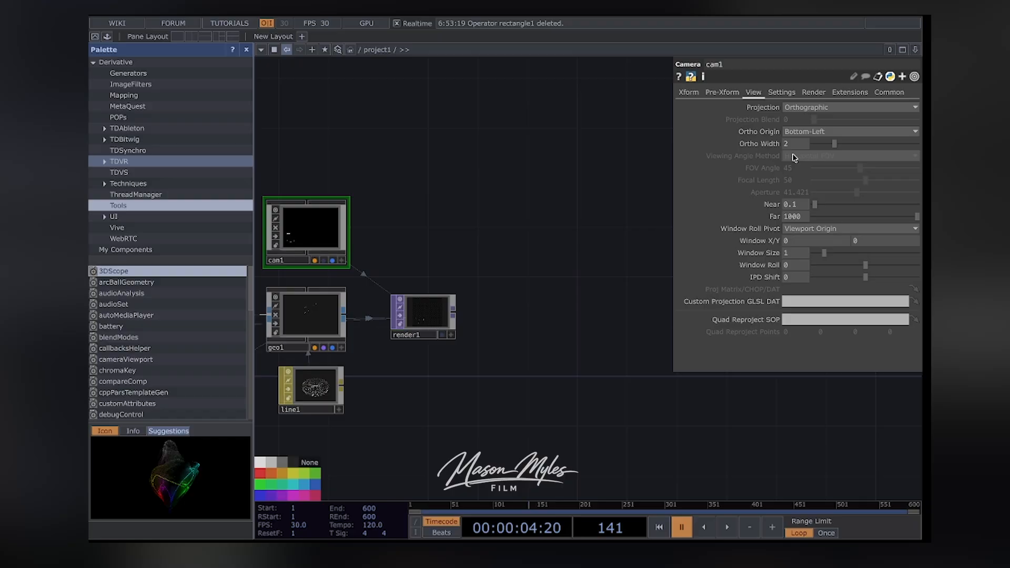
Set cam1's Ortho Width to the expression op('video').width / op('video').height
{"action": "left_click", "coordinate": [768, 145]}
{"action": "type", "text": "op('video').width"}
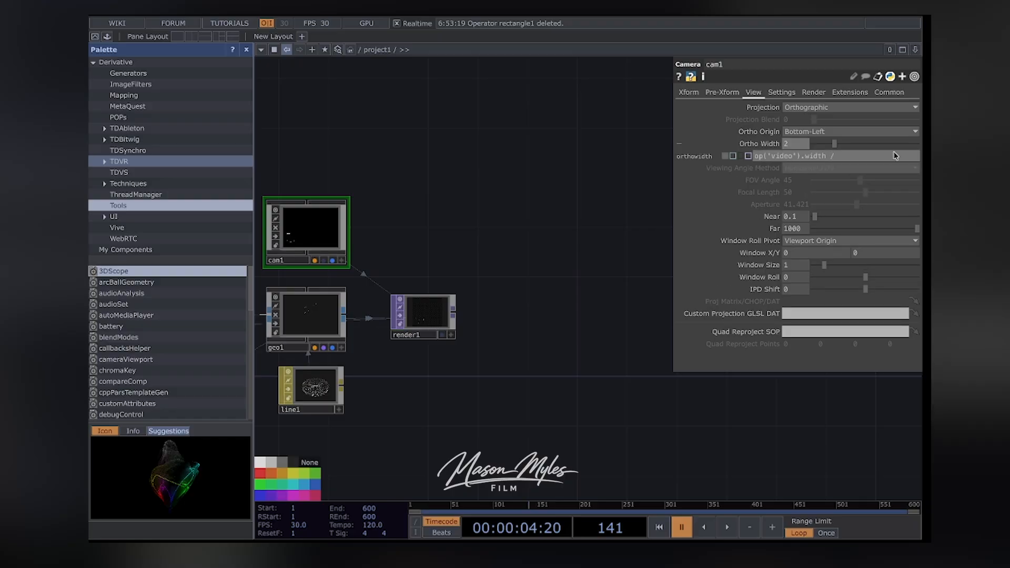
{"action": "type", "text": "/"}
{"action": "type", "text": "op('video').width"}
{"action": "key", "text": "Return"}
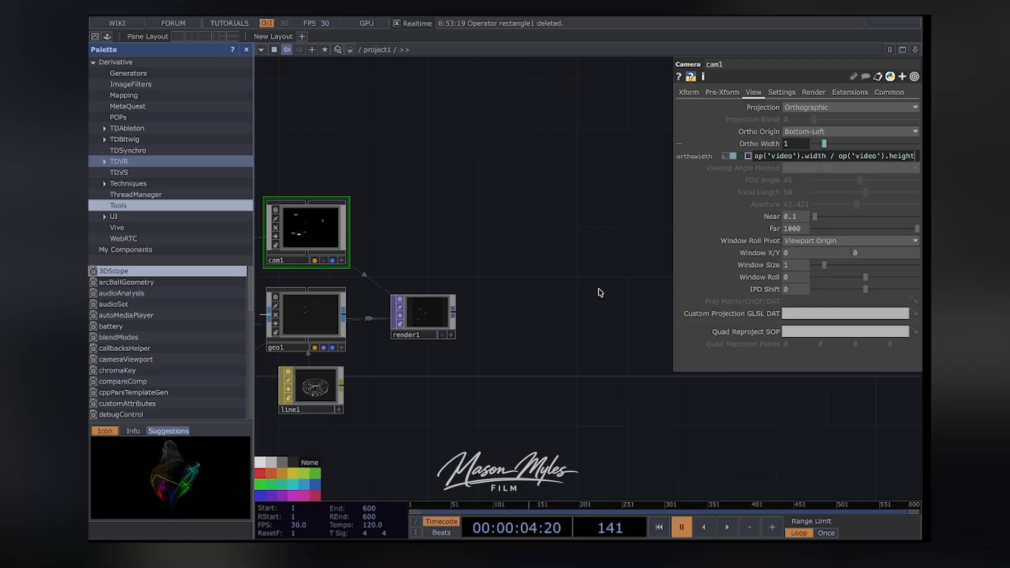
{"action": "right_click", "coordinate": [496, 320]}
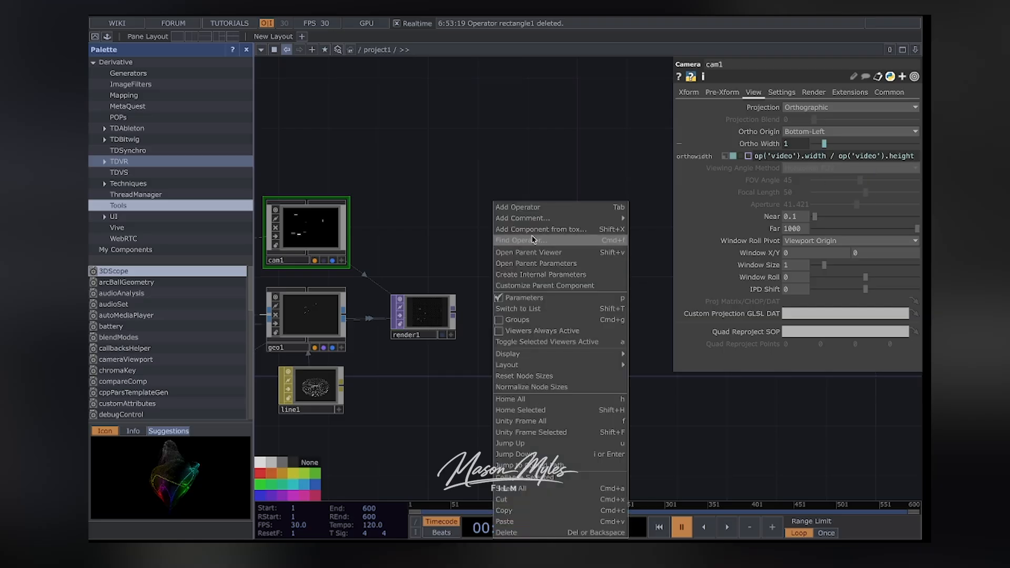
{"action": "left_click", "coordinate": [544, 211]}
{"action": "left_click", "coordinate": [349, 67]}
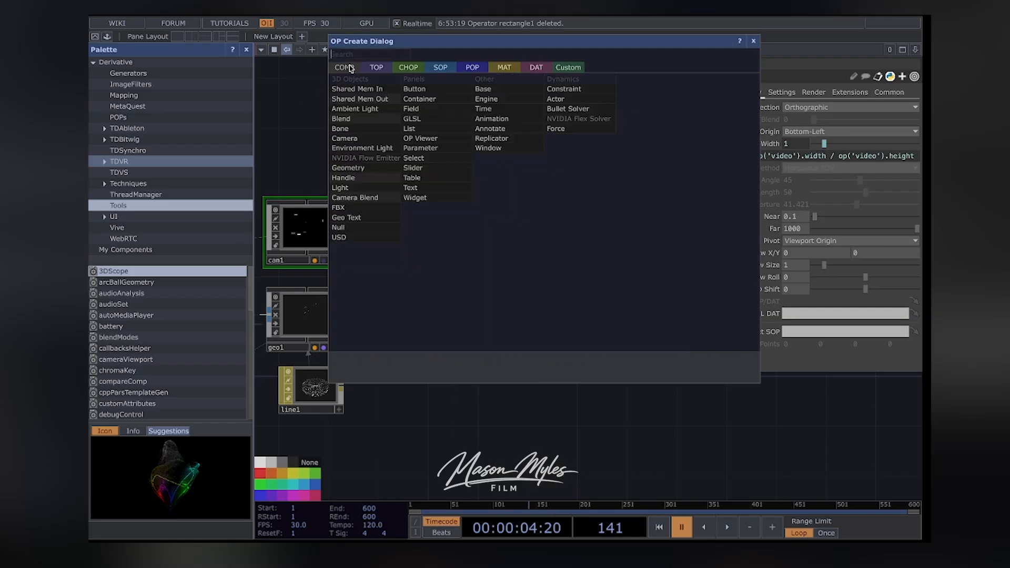
{"action": "left_click", "coordinate": [384, 67]}
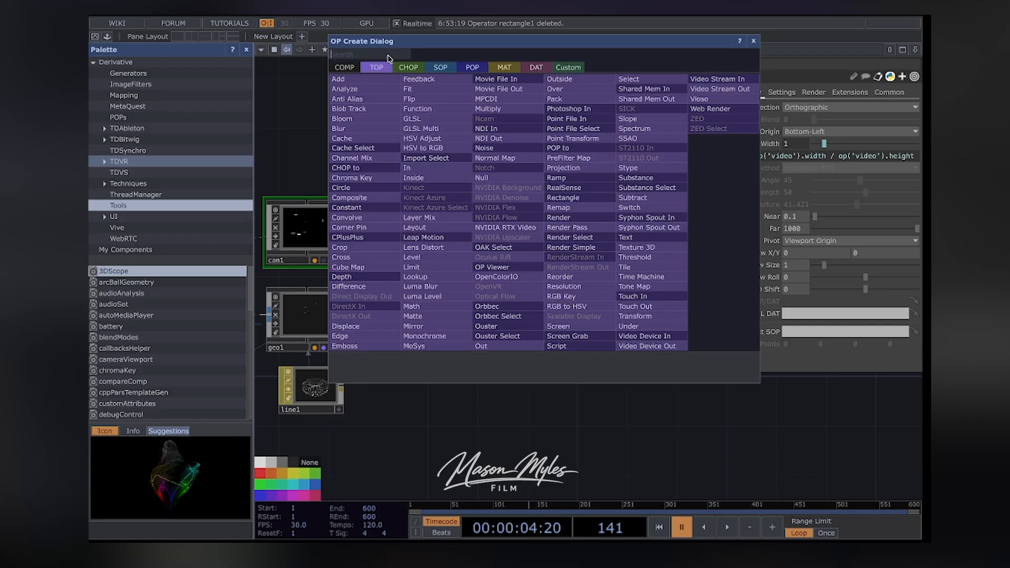
{"action": "type", "text": "comp"}
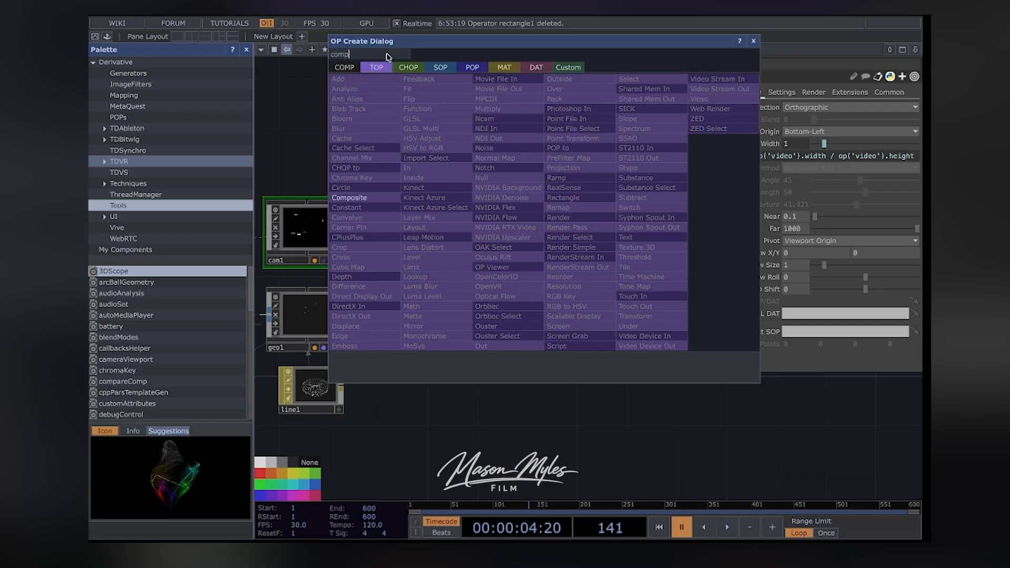
{"action": "left_click", "coordinate": [349, 197]}
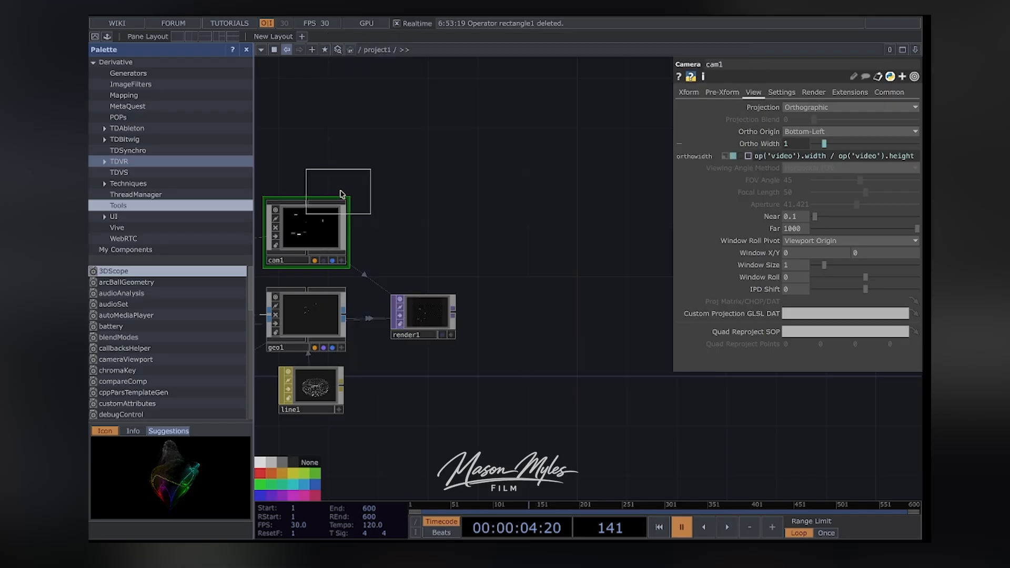
{"action": "left_click", "coordinate": [445, 207]}
{"action": "left_click_drag", "start_coordinate": [529, 268], "coordinate": [500, 238]}
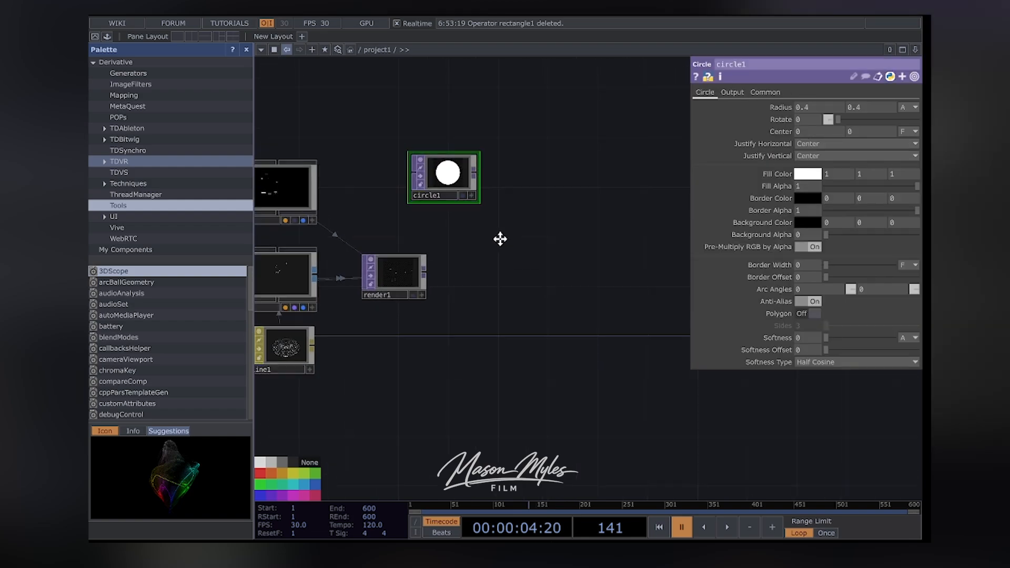
{"action": "key", "text": "Delete"}
Add a Composite TOP after the Render TOP and connect render1 to its input
{"action": "right_click", "coordinate": [481, 285]}
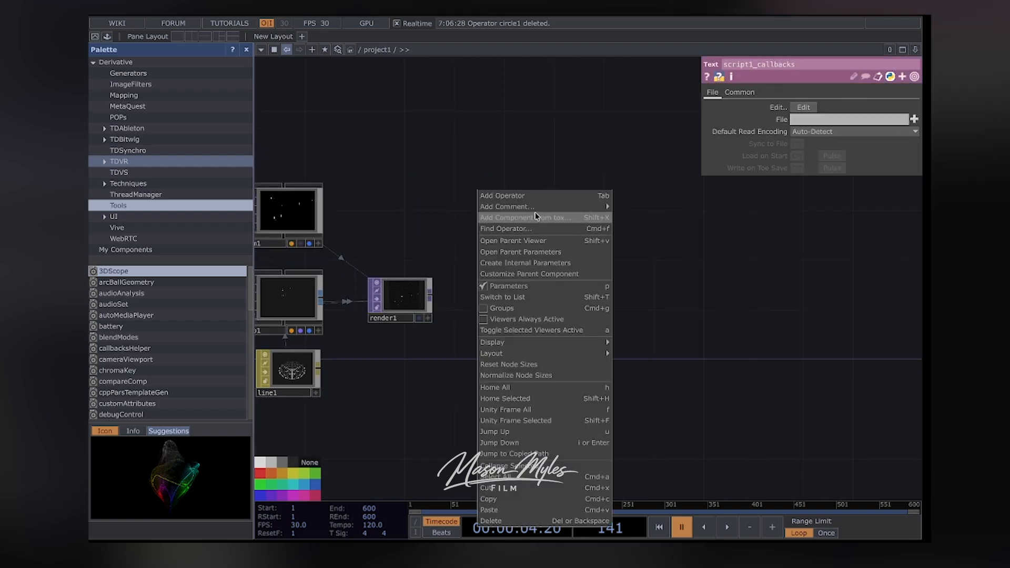
{"action": "left_click", "coordinate": [504, 195]}
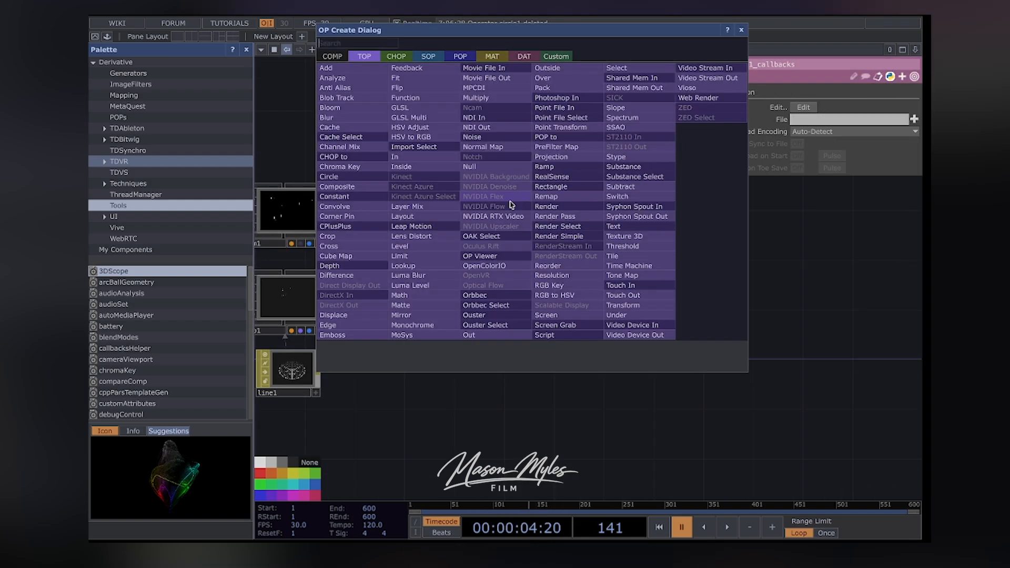
{"action": "left_click", "coordinate": [350, 186]}
{"action": "left_click", "coordinate": [505, 305]}
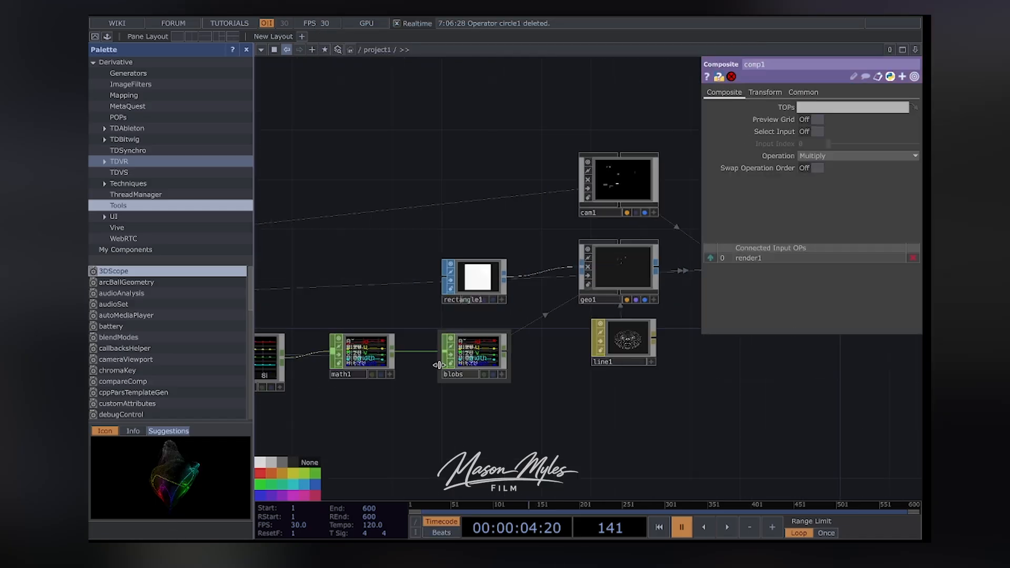
Add a Select TOP above the video node and make it reference video
{"action": "scroll", "coordinate": [436, 422], "scroll_direction": "down", "scroll_amount": 10}
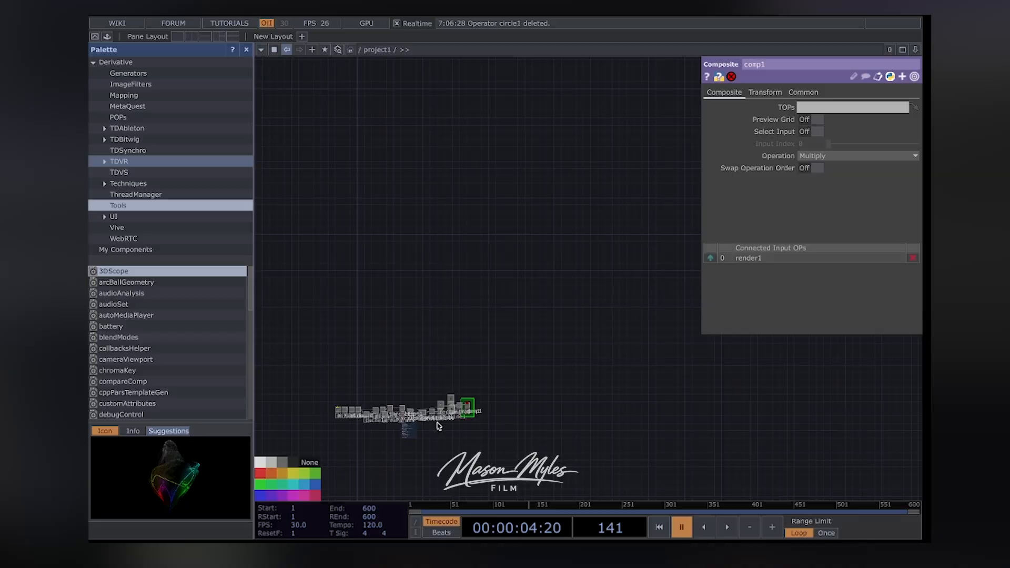
{"action": "scroll", "coordinate": [441, 408], "scroll_direction": "up", "scroll_amount": 10}
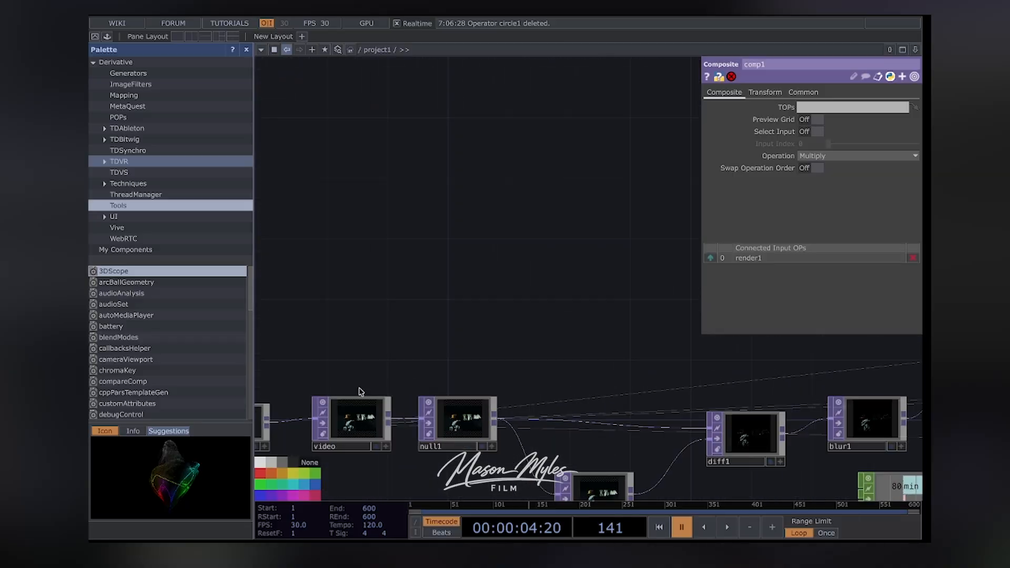
{"action": "left_click_drag", "start_coordinate": [427, 294], "coordinate": [496, 242]}
{"action": "right_click", "coordinate": [464, 250]}
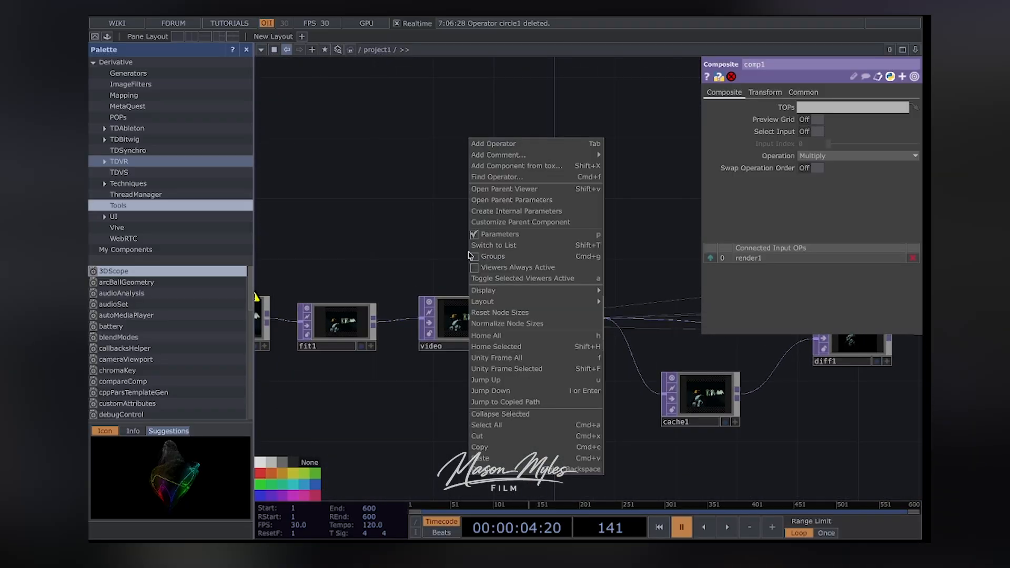
{"action": "left_click", "coordinate": [549, 144]}
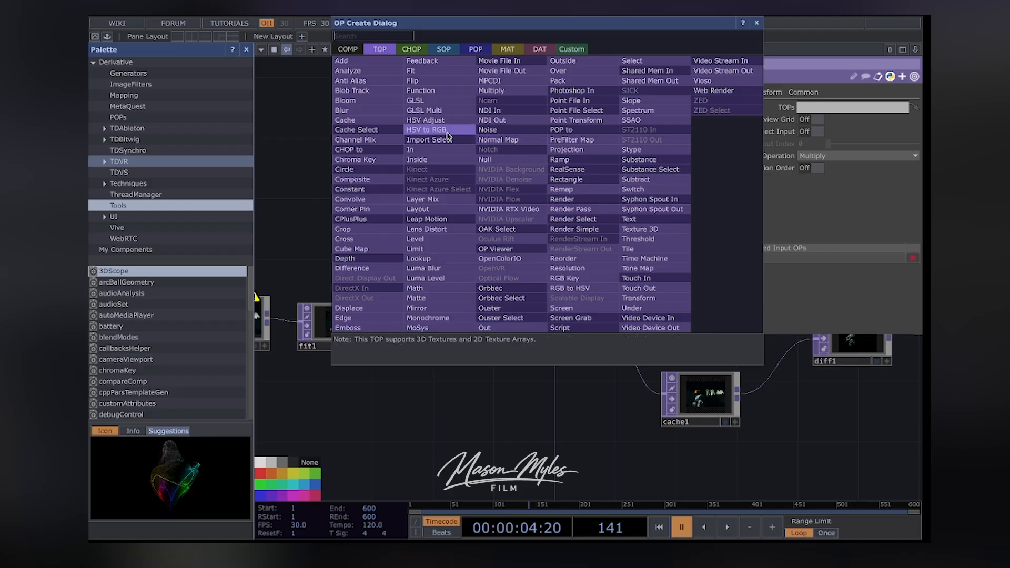
{"action": "type", "text": "se"}
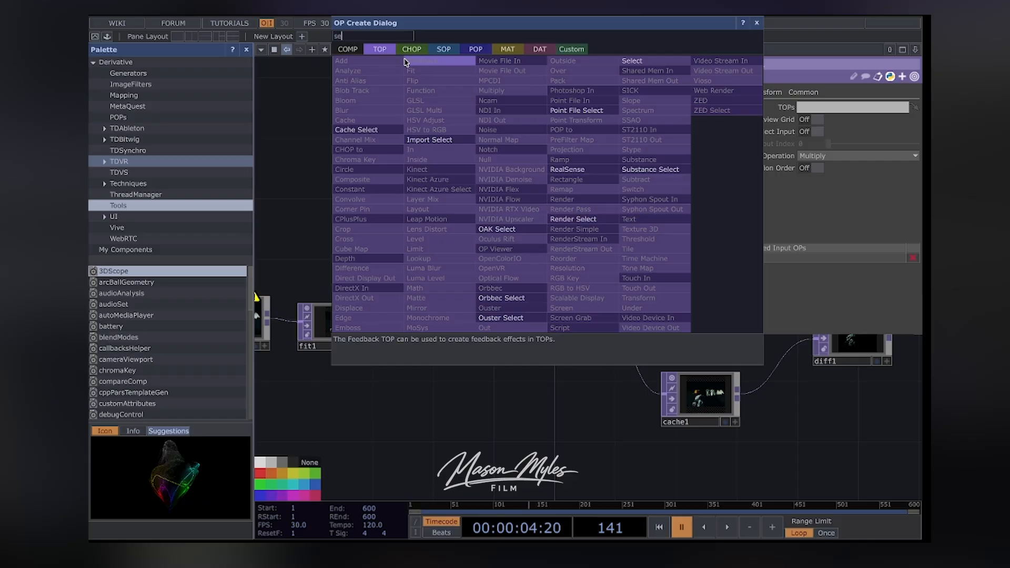
{"action": "type", "text": "lect"}
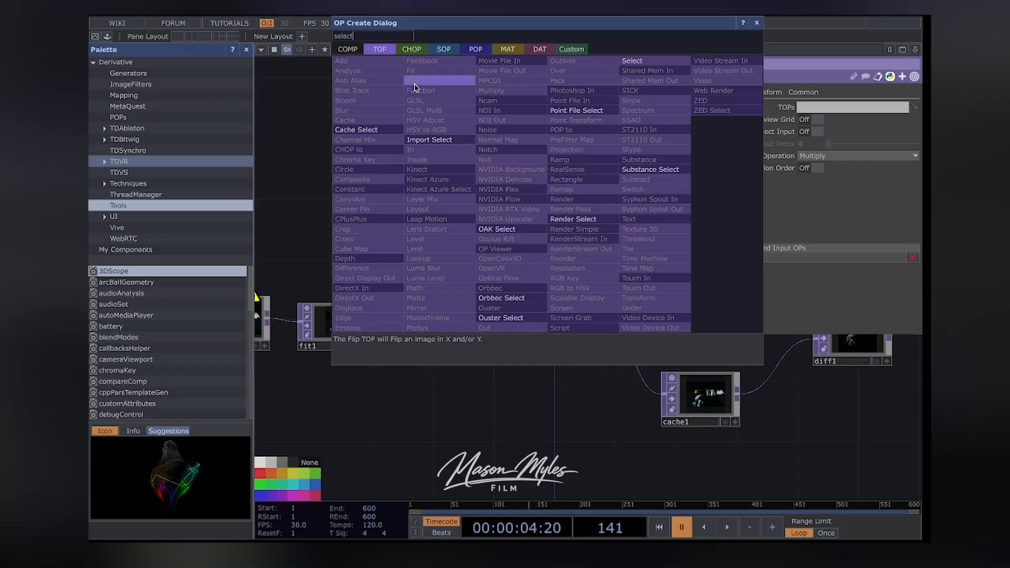
{"action": "key", "text": "Return"}
{"action": "left_click", "coordinate": [416, 109]}
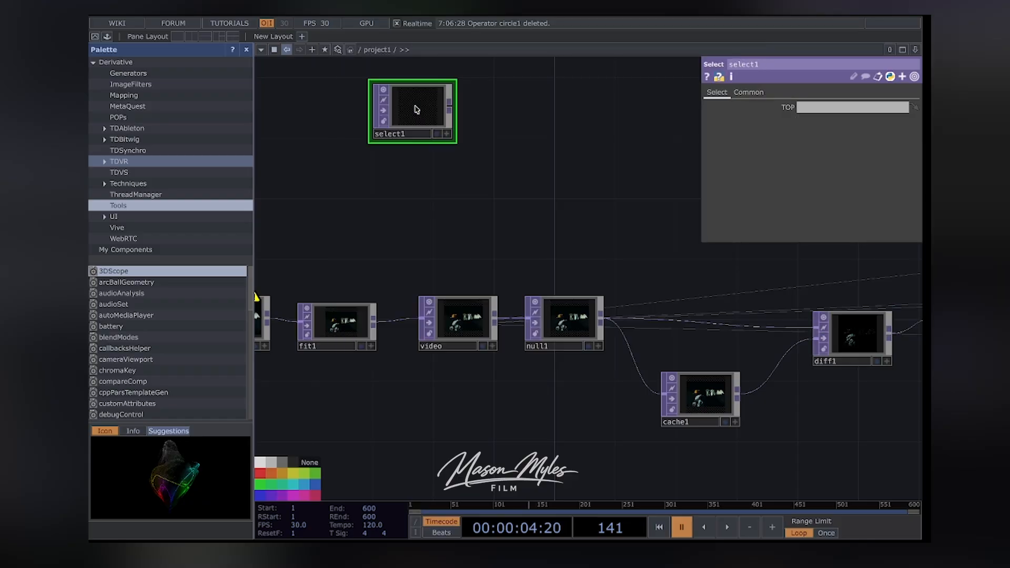
{"action": "left_click_drag", "start_coordinate": [418, 120], "coordinate": [463, 195]}
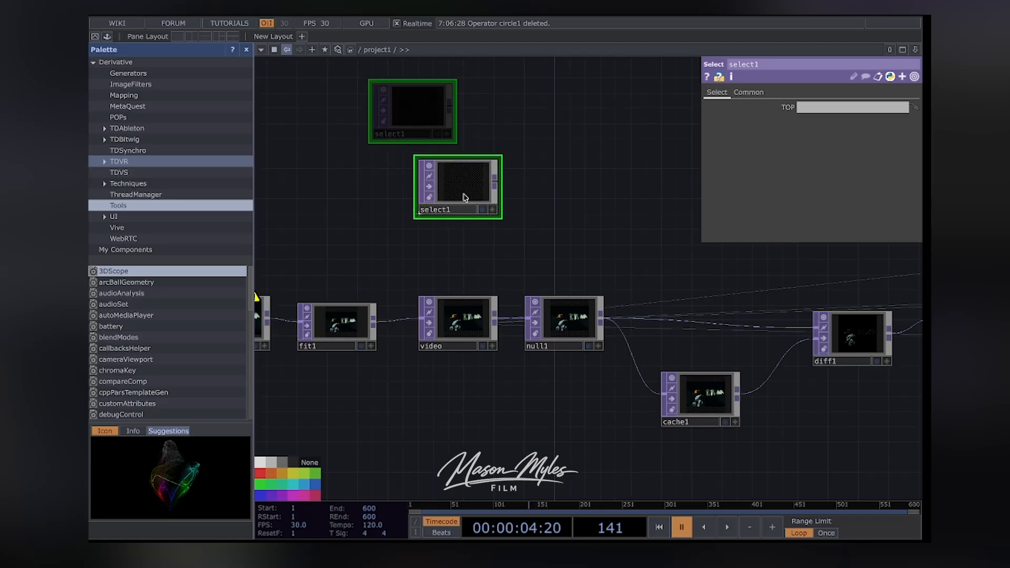
{"action": "left_click_drag", "start_coordinate": [459, 319], "coordinate": [460, 212]}
Move select1 across the network to below render1 and comp1, and connect it as comp1's second input
{"action": "scroll", "coordinate": [576, 248], "scroll_direction": "down", "scroll_amount": 10}
{"action": "scroll", "coordinate": [575, 248], "scroll_direction": "up", "scroll_amount": 10}
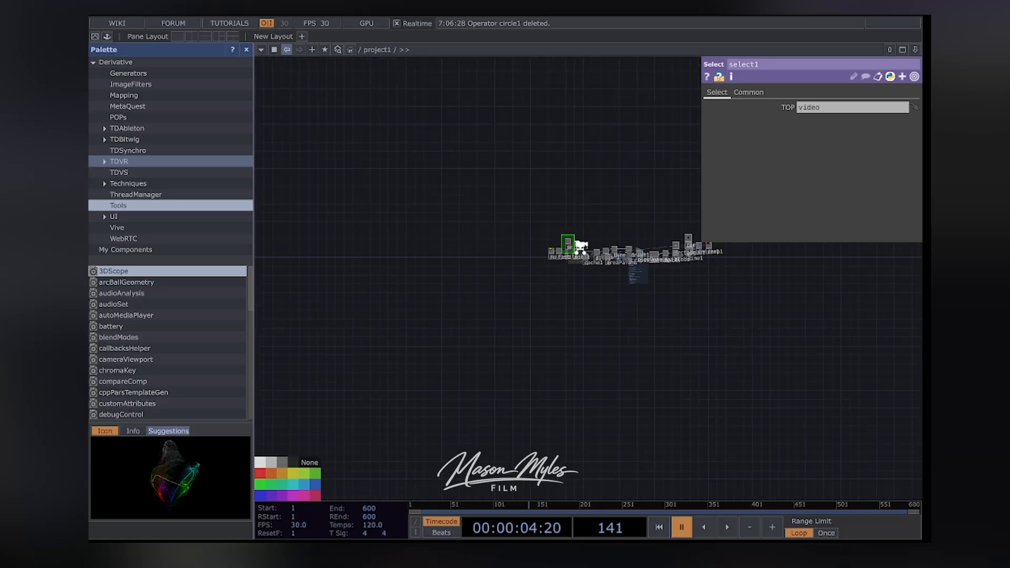
{"action": "scroll", "coordinate": [566, 246], "scroll_direction": "up", "scroll_amount": 5}
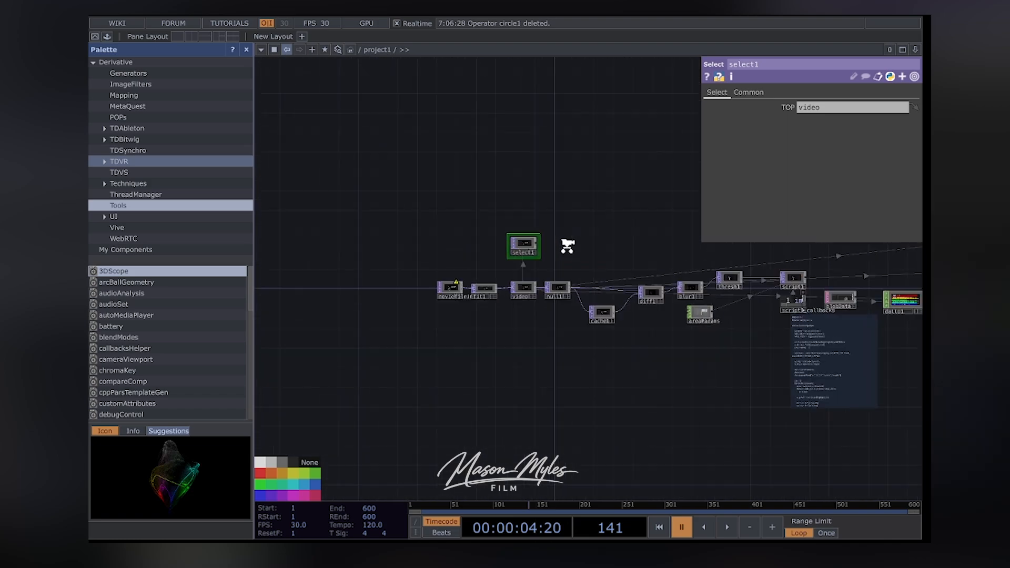
{"action": "left_click_drag", "start_coordinate": [509, 247], "coordinate": [835, 410]}
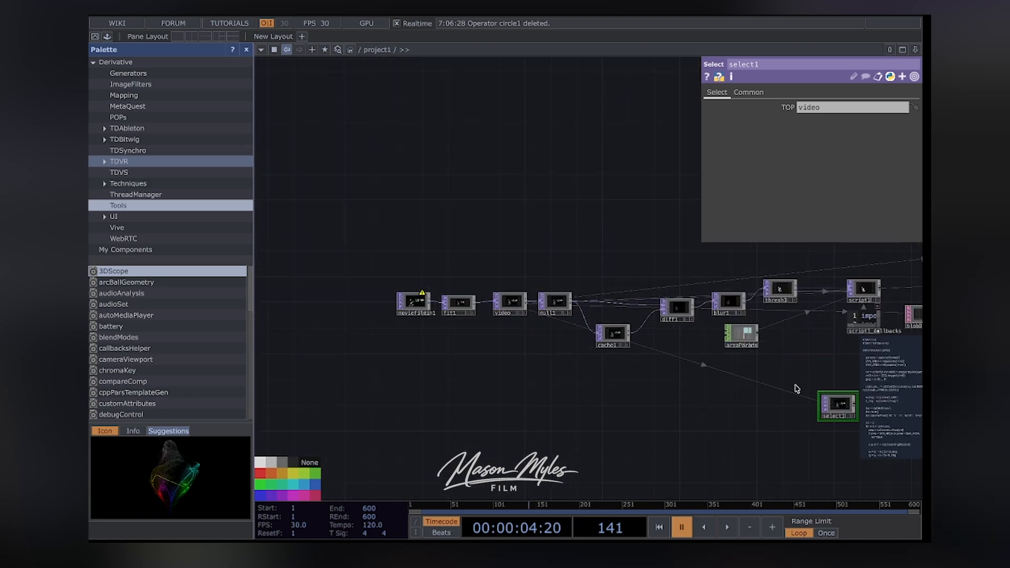
{"action": "left_click_drag", "start_coordinate": [701, 363], "coordinate": [534, 353]}
{"action": "left_click_drag", "start_coordinate": [566, 396], "coordinate": [874, 375]}
{"action": "left_click_drag", "start_coordinate": [782, 381], "coordinate": [521, 407]}
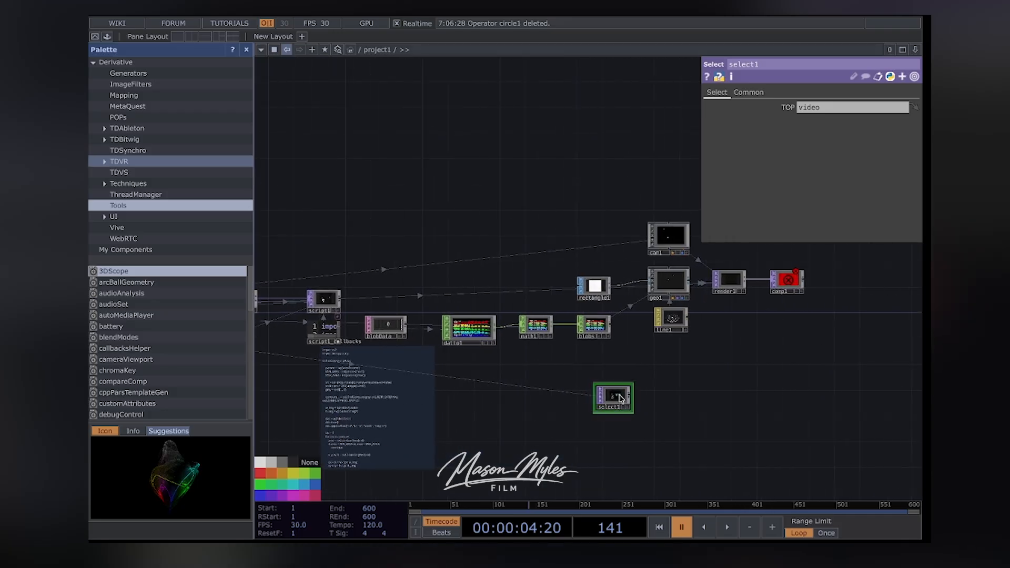
{"action": "left_click_drag", "start_coordinate": [621, 400], "coordinate": [784, 324]}
{"action": "scroll", "coordinate": [789, 298], "scroll_direction": "up", "scroll_amount": 5}
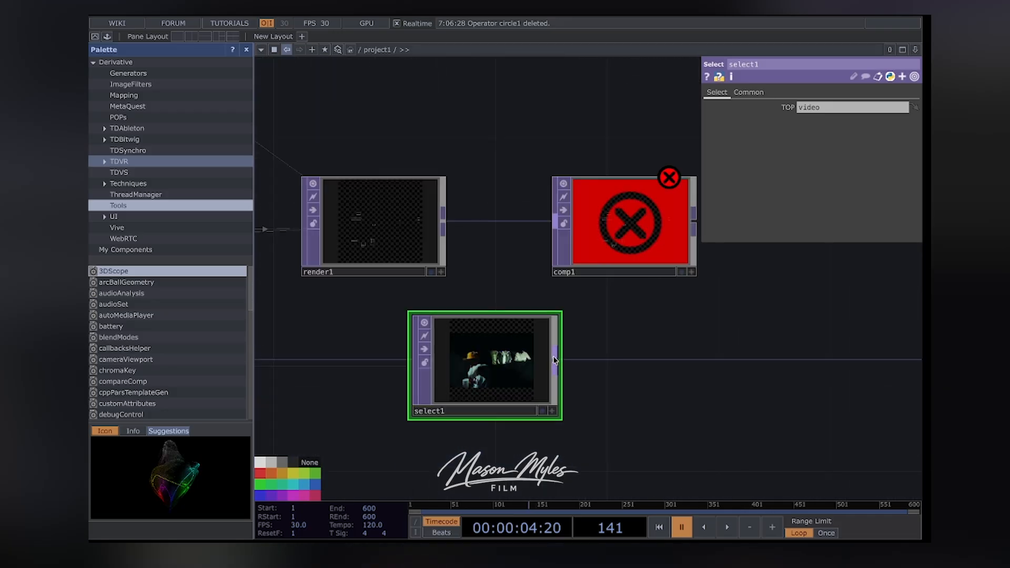
{"action": "left_click_drag", "start_coordinate": [555, 361], "coordinate": [561, 249]}
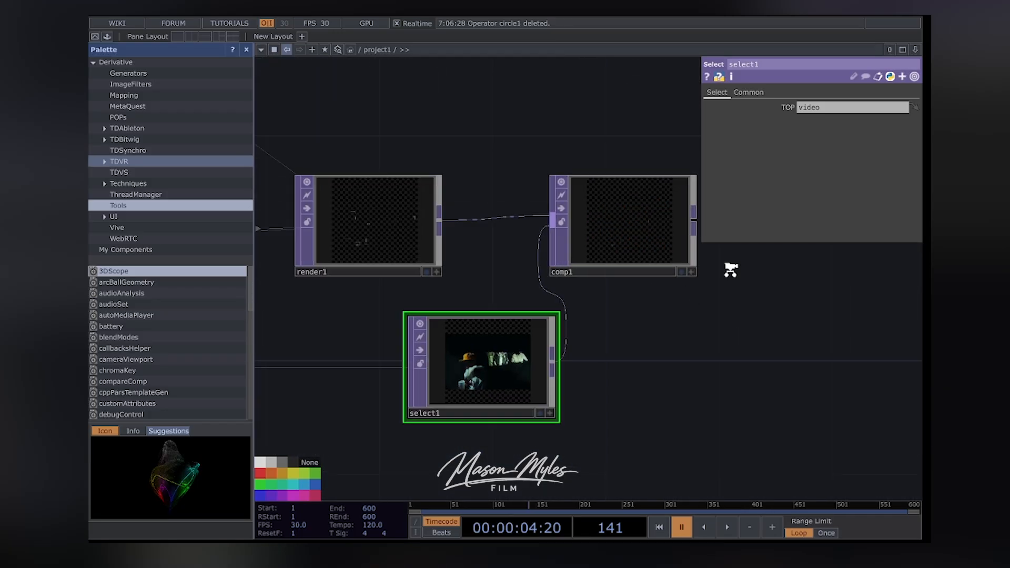
Set comp1's Operation to Over and show its output in the network background
{"action": "left_click_drag", "start_coordinate": [730, 270], "coordinate": [610, 347]}
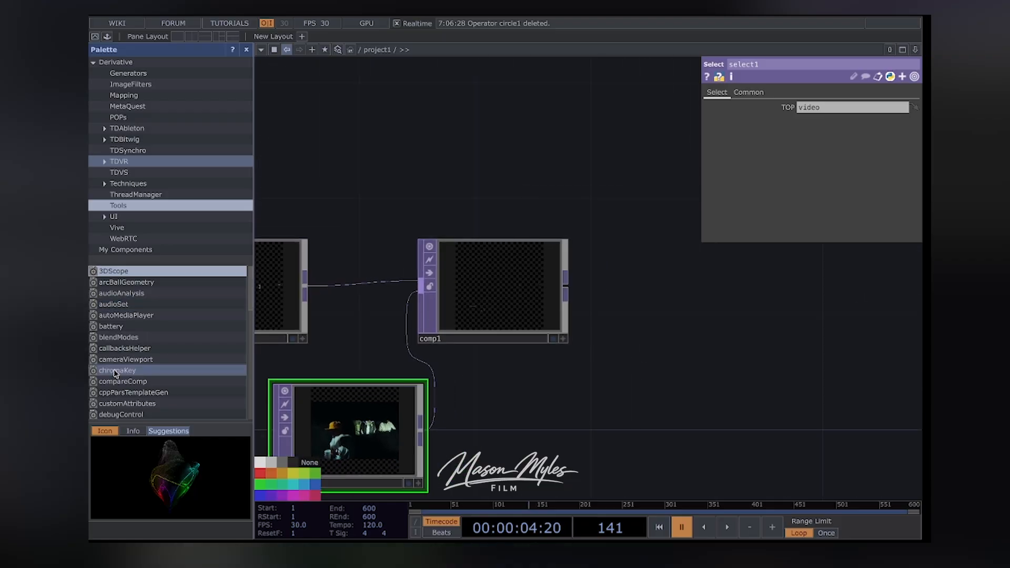
{"action": "left_click", "coordinate": [484, 299]}
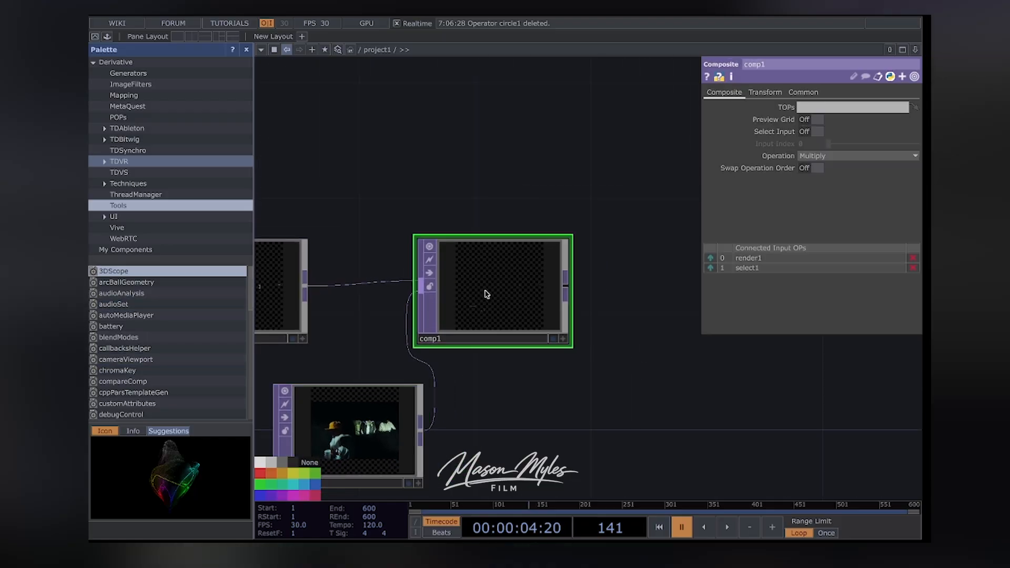
{"action": "left_click", "coordinate": [862, 156]}
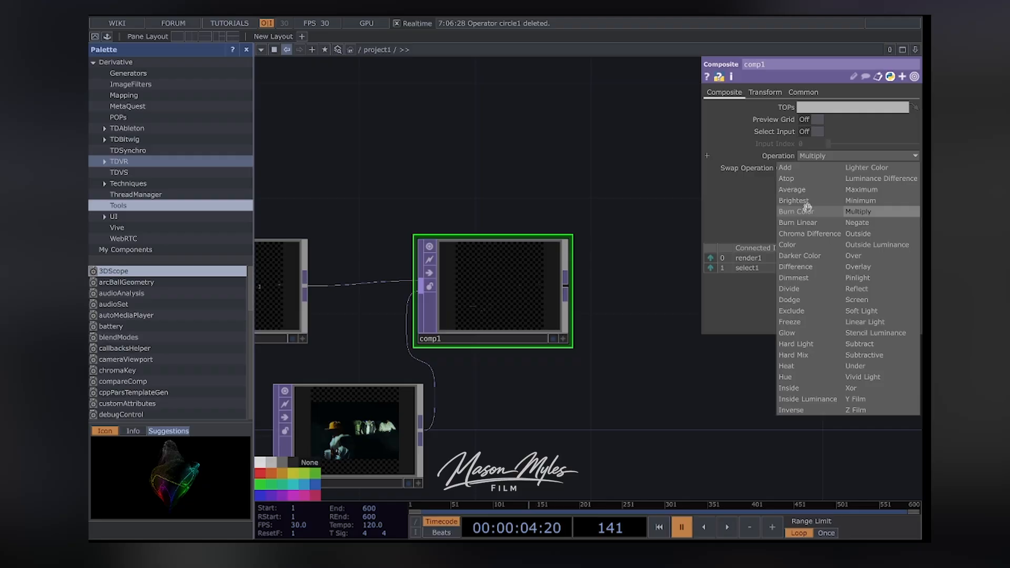
{"action": "left_click", "coordinate": [853, 255]}
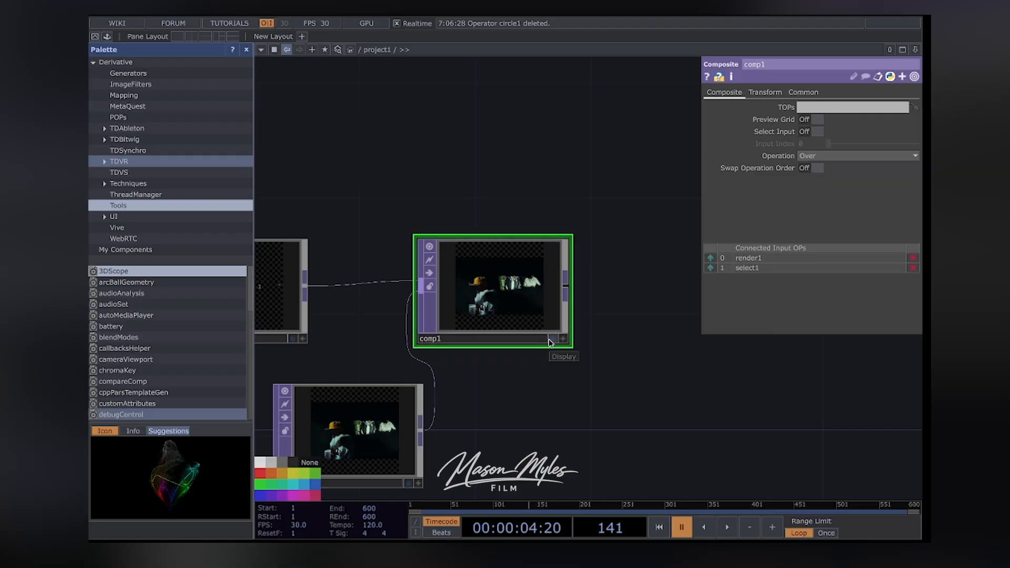
{"action": "left_click", "coordinate": [552, 338]}
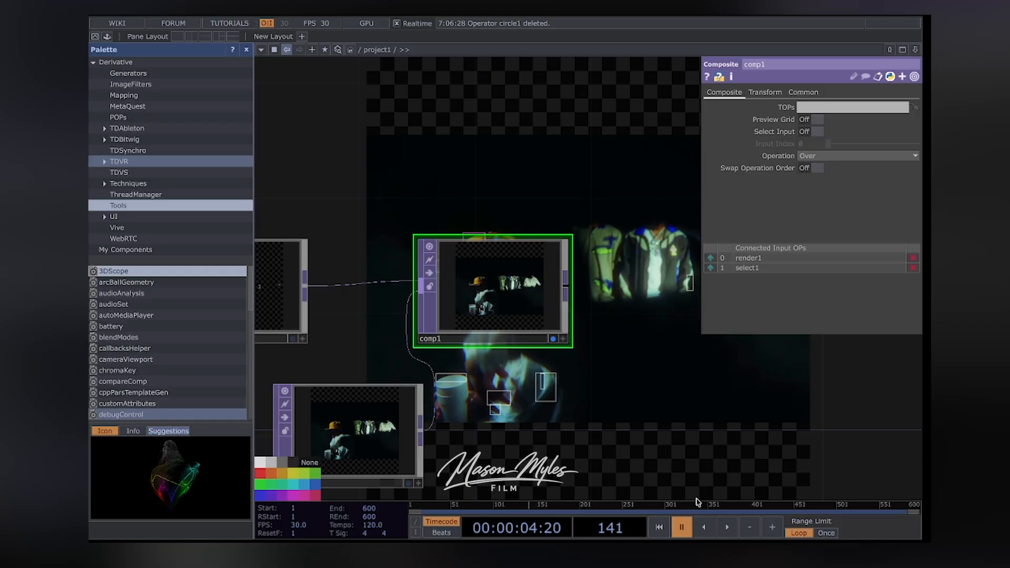
Play the timeline to review the composited rectangle outlines over the footage, and pause it
{"action": "left_click", "coordinate": [727, 527]}
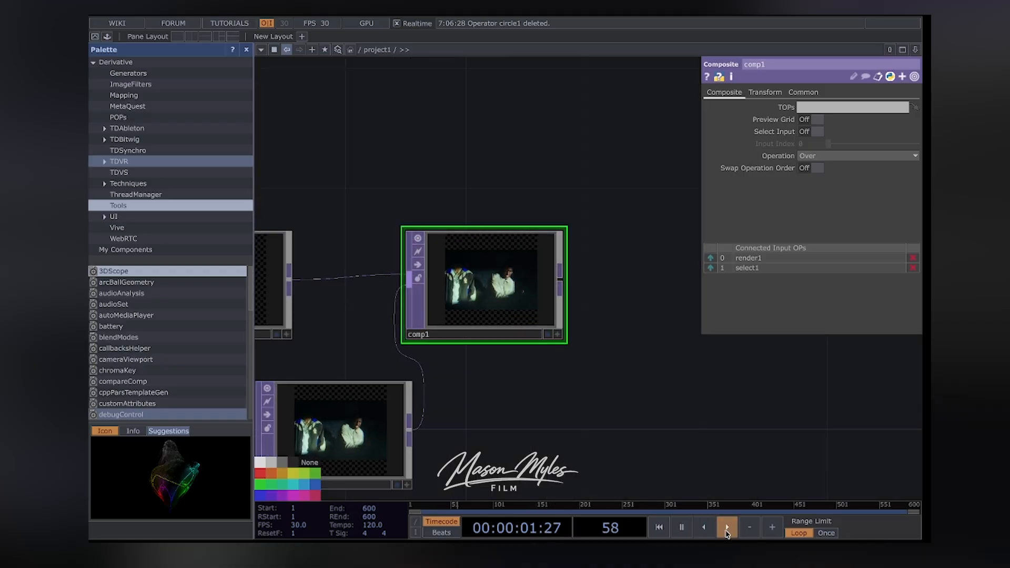
{"action": "left_click_drag", "start_coordinate": [620, 451], "coordinate": [669, 471]}
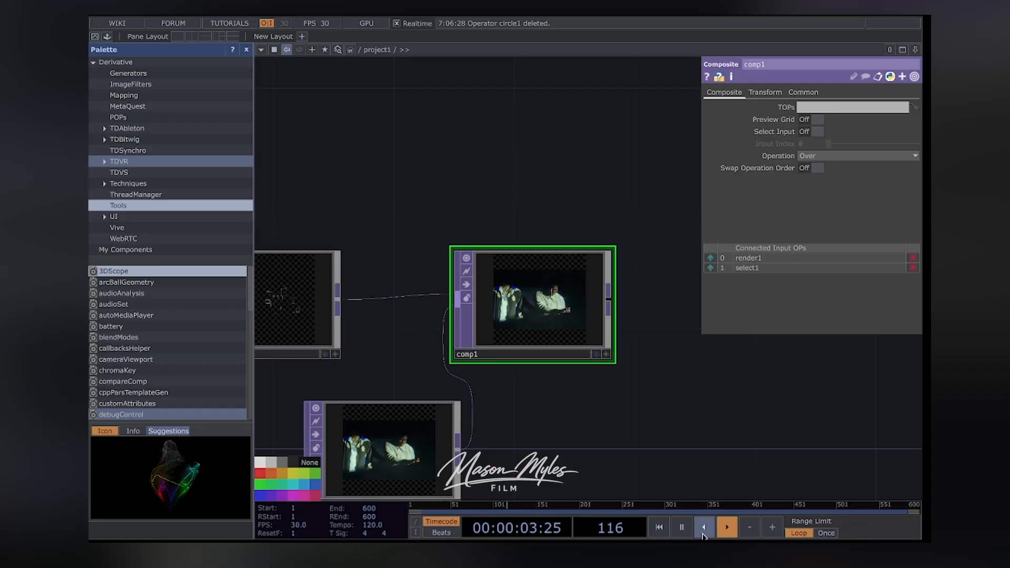
{"action": "left_click", "coordinate": [681, 527]}
Add a Select CHOP below the blobs node and make it reference blobs
{"action": "left_click_drag", "start_coordinate": [605, 476], "coordinate": [562, 451]}
{"action": "left_click_drag", "start_coordinate": [500, 469], "coordinate": [878, 315]}
{"action": "middle_click_drag", "start_coordinate": [510, 375], "coordinate": [477, 370]}
{"action": "left_click_drag", "start_coordinate": [467, 345], "coordinate": [471, 401]}
{"action": "left_click_drag", "start_coordinate": [467, 305], "coordinate": [464, 356]}
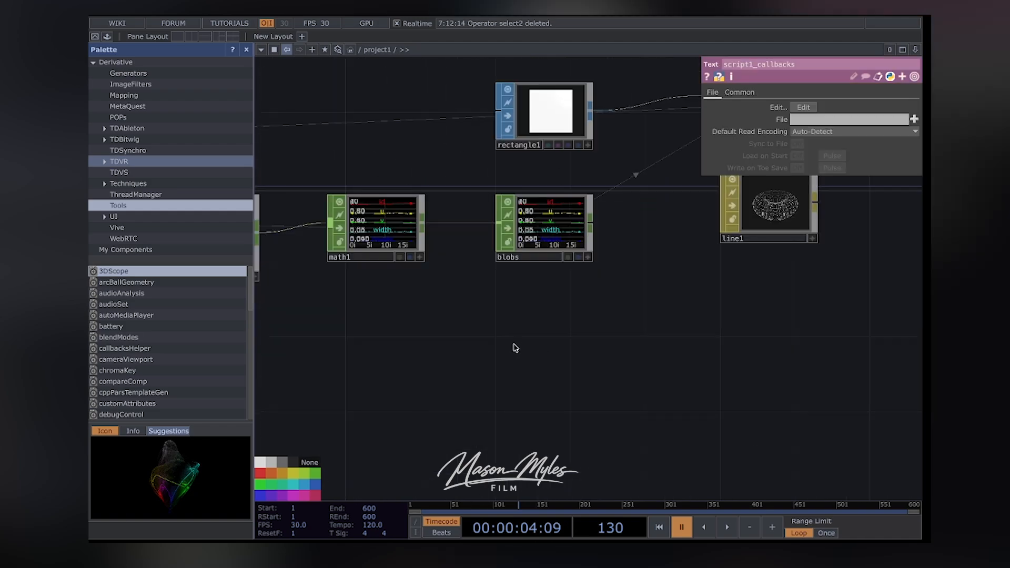
{"action": "right_click", "coordinate": [515, 347]}
{"action": "left_click", "coordinate": [556, 209]}
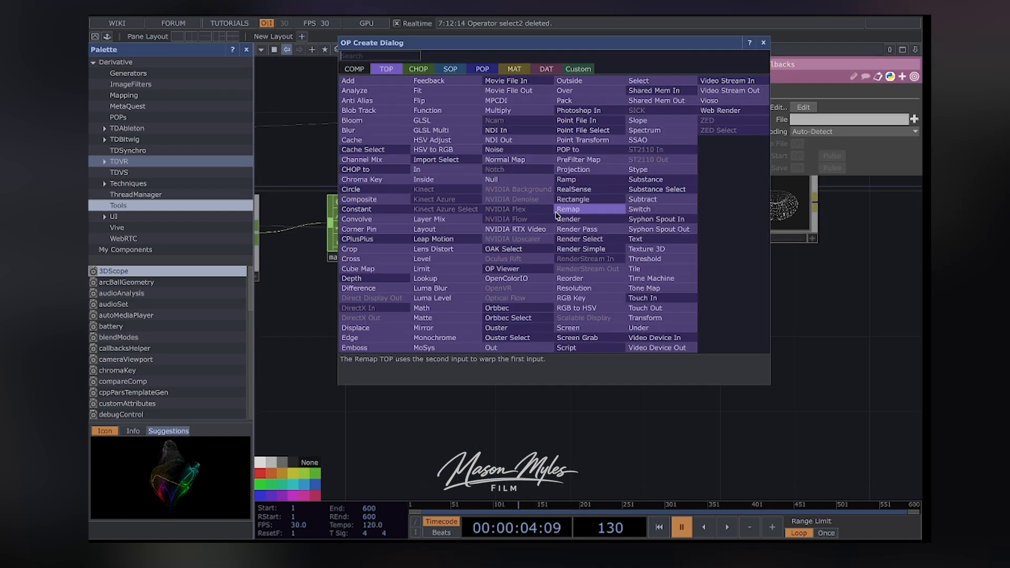
{"action": "left_click", "coordinate": [421, 69]}
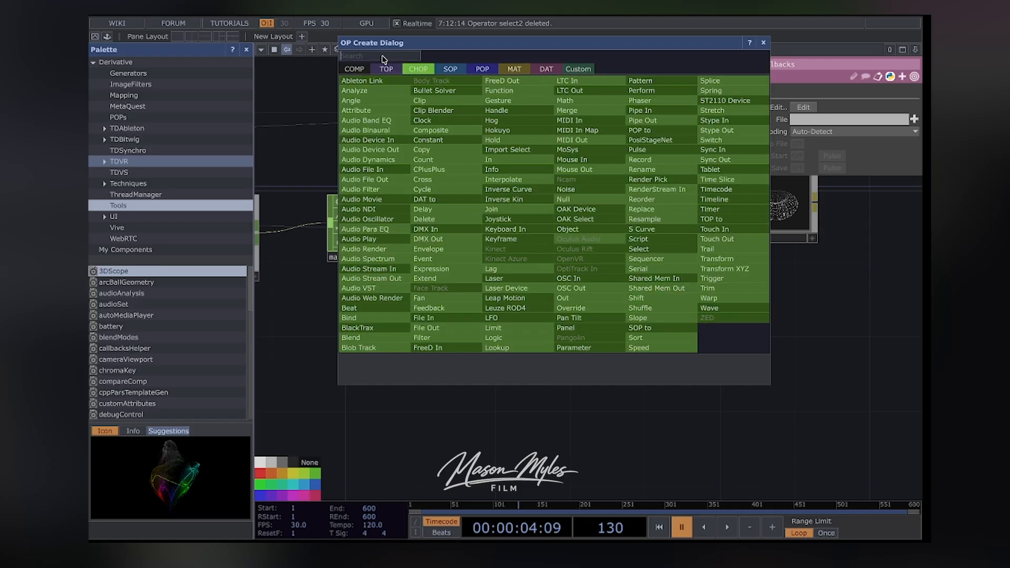
{"action": "left_click", "coordinate": [638, 249]}
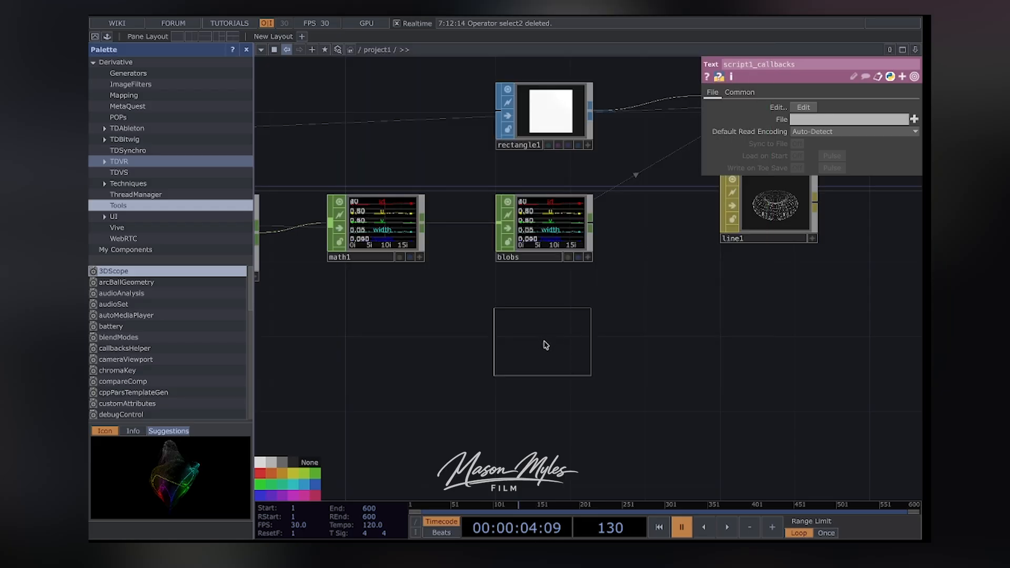
{"action": "left_click", "coordinate": [546, 345]}
{"action": "left_click_drag", "start_coordinate": [542, 231], "coordinate": [545, 337]}
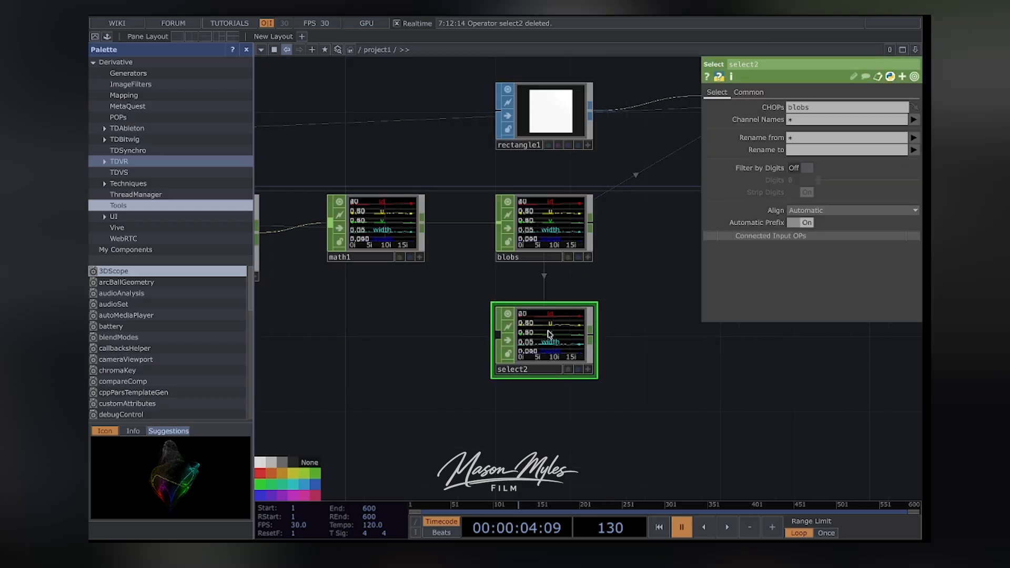
Move select2 farther below blobs and attach a CHOP to SOP to its output, placed beside it
{"action": "left_click_drag", "start_coordinate": [651, 426], "coordinate": [424, 428]}
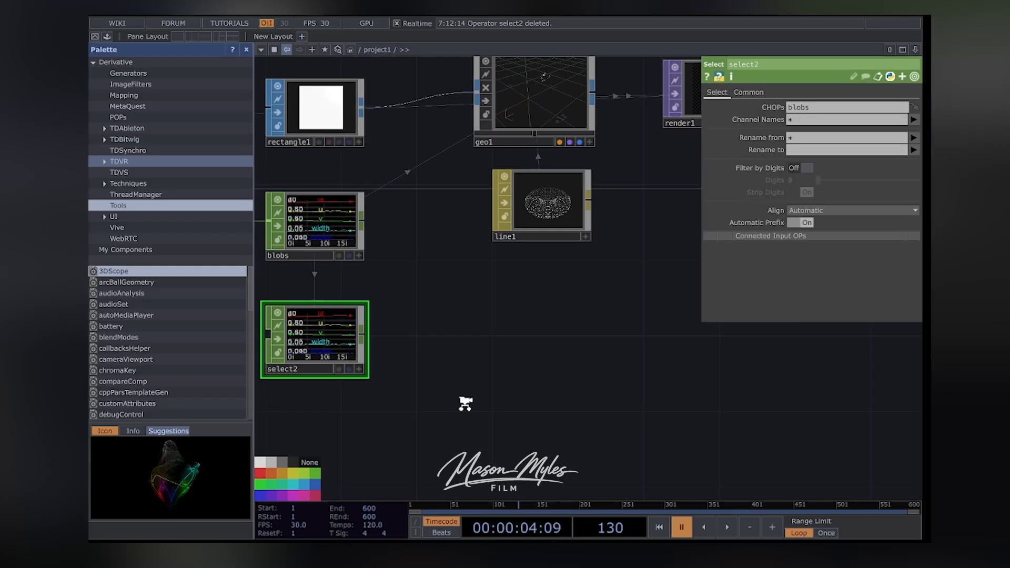
{"action": "scroll", "coordinate": [462, 401], "scroll_direction": "down", "scroll_amount": 5}
{"action": "scroll", "coordinate": [463, 402], "scroll_direction": "up", "scroll_amount": 3}
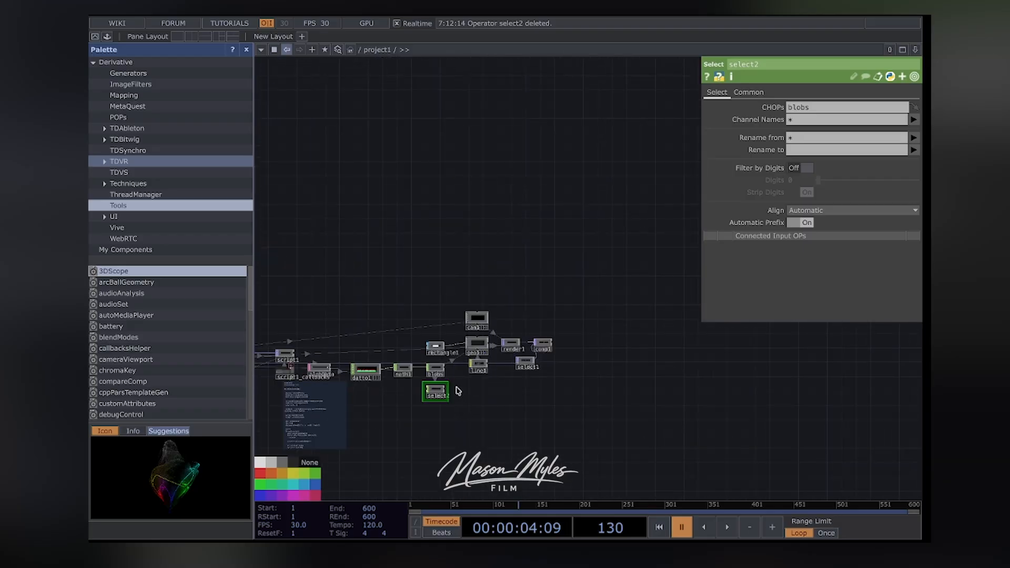
{"action": "left_click_drag", "start_coordinate": [437, 393], "coordinate": [451, 411]}
{"action": "scroll", "coordinate": [480, 399], "scroll_direction": "up", "scroll_amount": 5}
{"action": "left_click_drag", "start_coordinate": [481, 398], "coordinate": [557, 272]}
{"action": "left_click", "coordinate": [494, 304]}
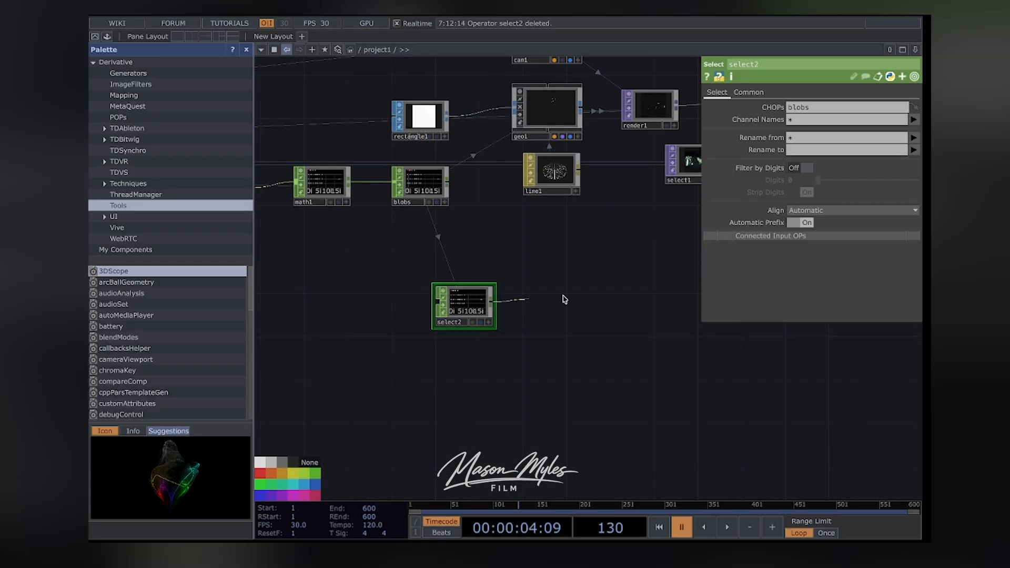
{"action": "left_click", "coordinate": [564, 298]}
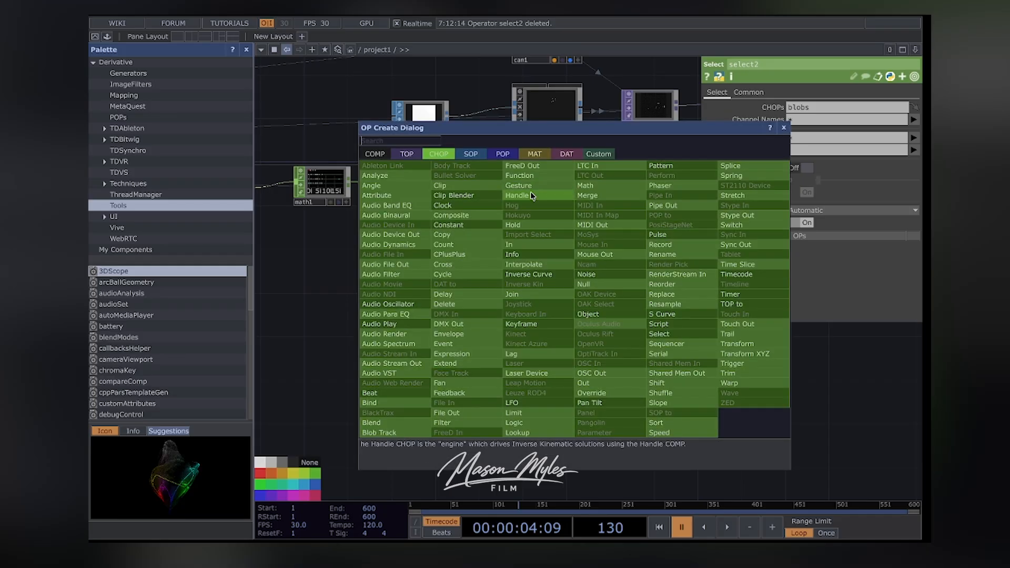
{"action": "left_click", "coordinate": [473, 154]}
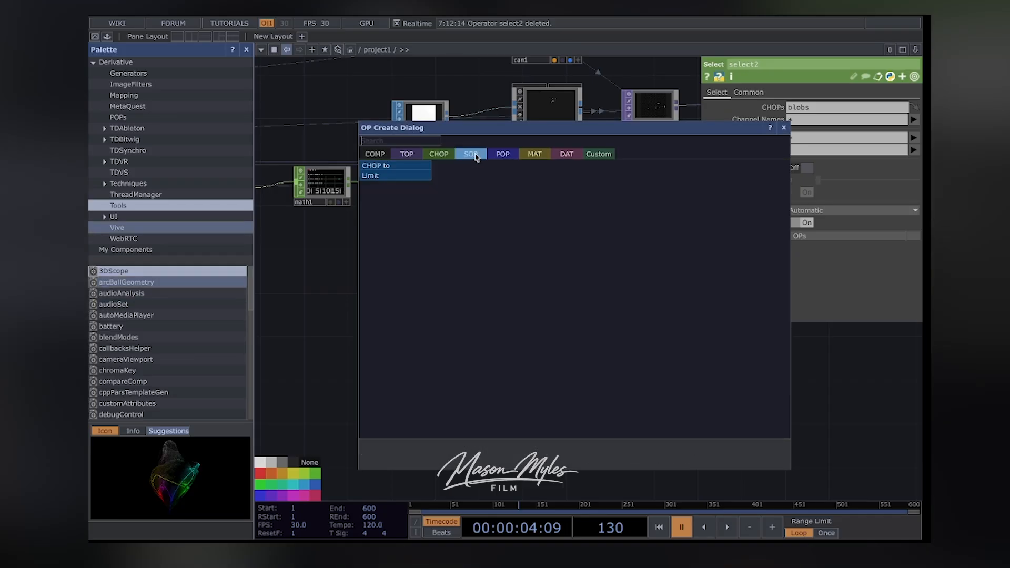
{"action": "left_click", "coordinate": [375, 165]}
{"action": "left_click_drag", "start_coordinate": [544, 301], "coordinate": [552, 310]}
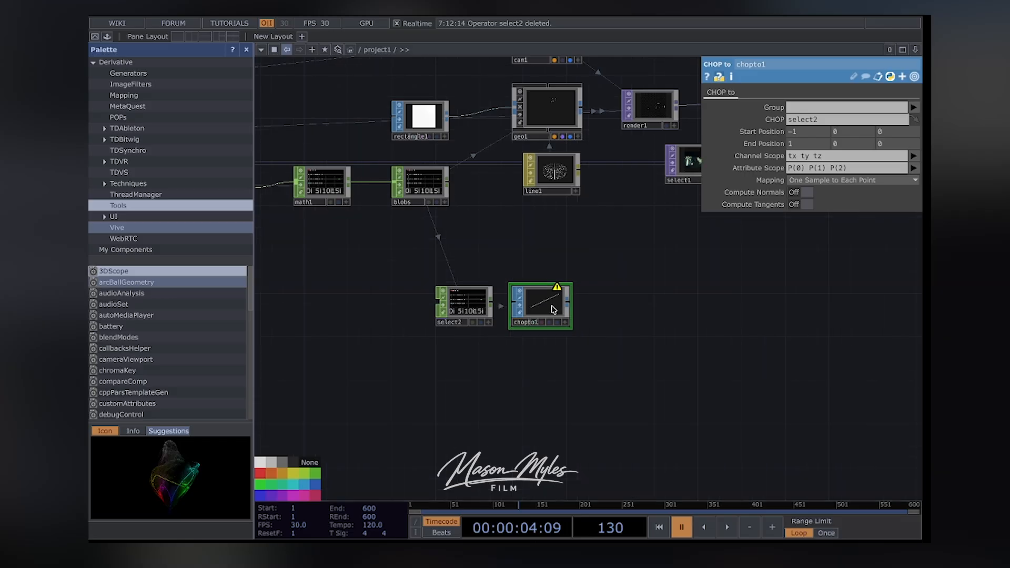
Replace chopto1's default Channel Scope channels with u and add another channel from the available list
{"action": "left_click", "coordinate": [823, 157]}
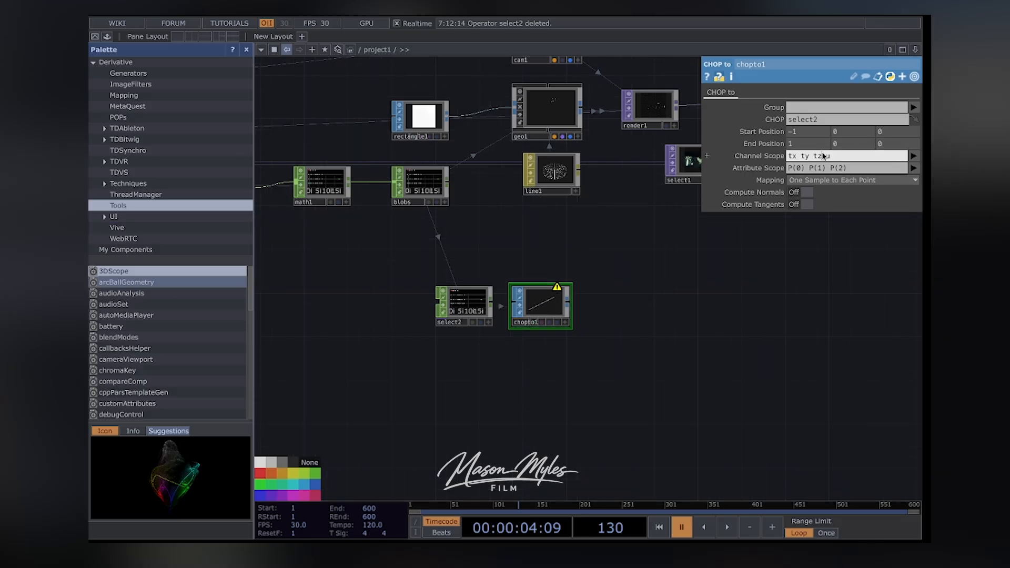
{"action": "key", "text": "BackSpace"}
{"action": "key", "text": "BackSpace"}
{"action": "key", "text": "BackSpace"}
{"action": "key", "text": "BackSpace"}
{"action": "key", "text": "BackSpace"}
{"action": "key", "text": "BackSpace"}
{"action": "key", "text": "BackSpace"}
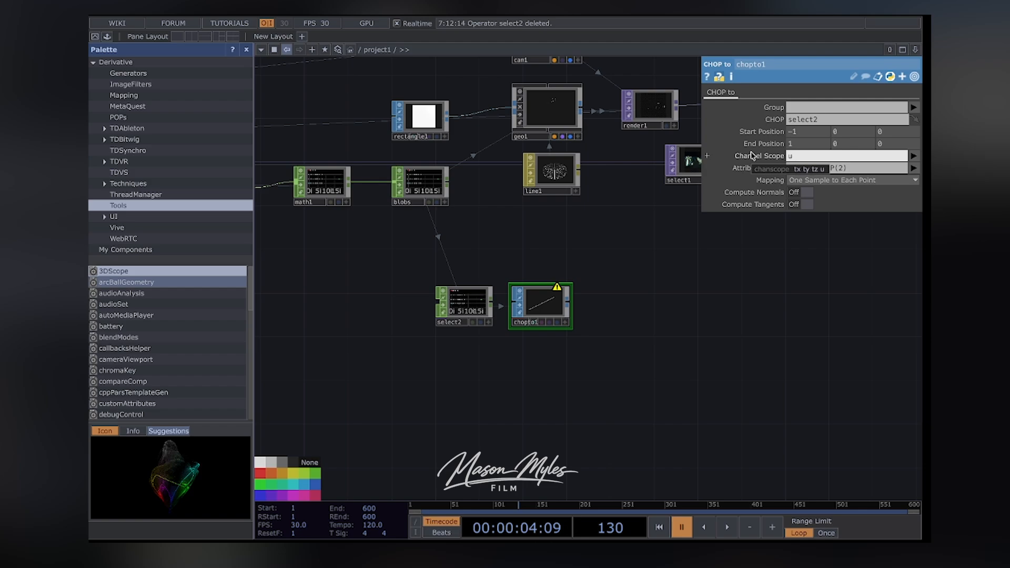
{"action": "left_click", "coordinate": [913, 156]}
{"action": "left_click", "coordinate": [900, 190]}
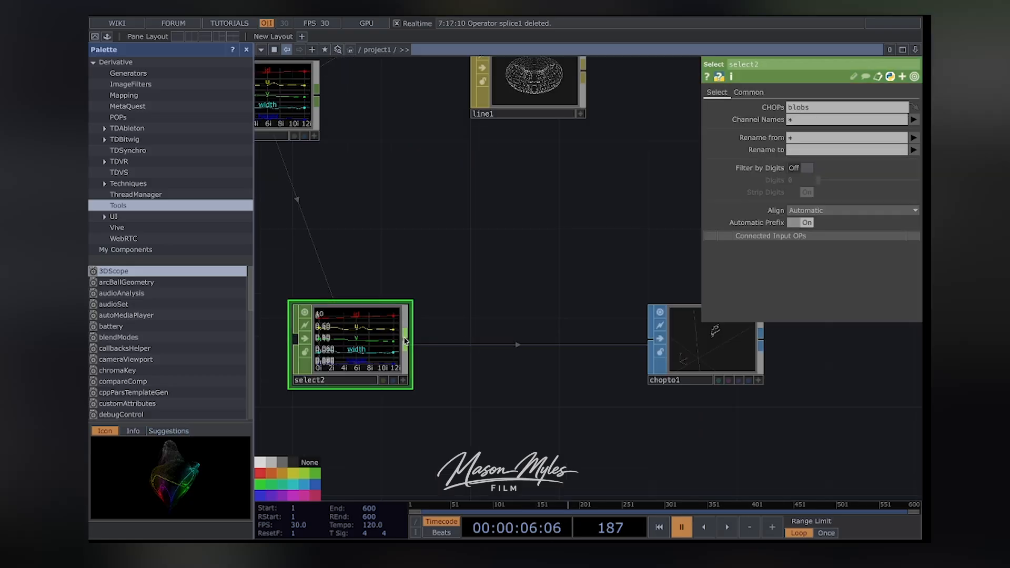
Add a Splice CHOP after select2 and set its Trim Length to 15
{"action": "key", "text": "Tab"}
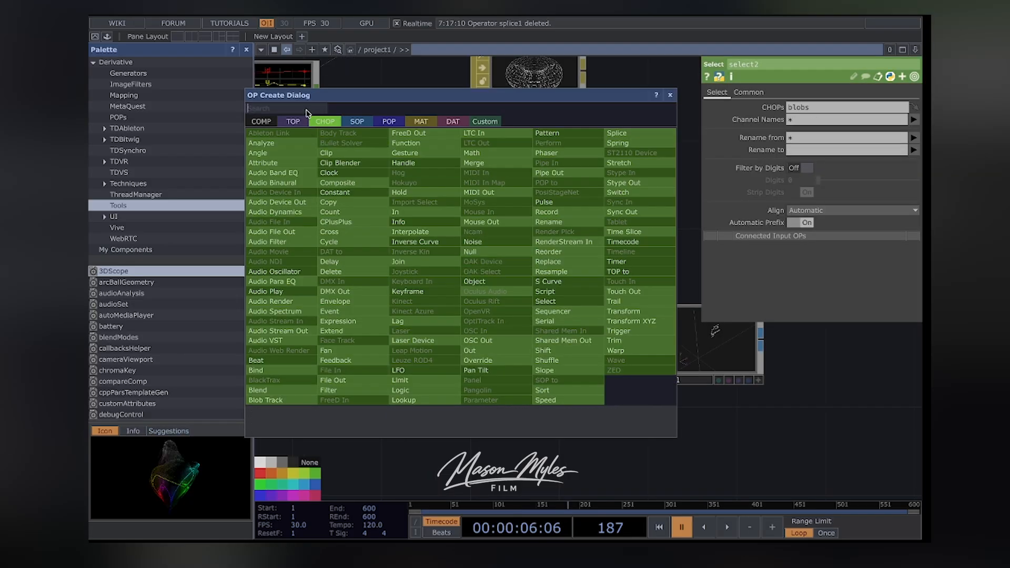
{"action": "left_click", "coordinate": [617, 133]}
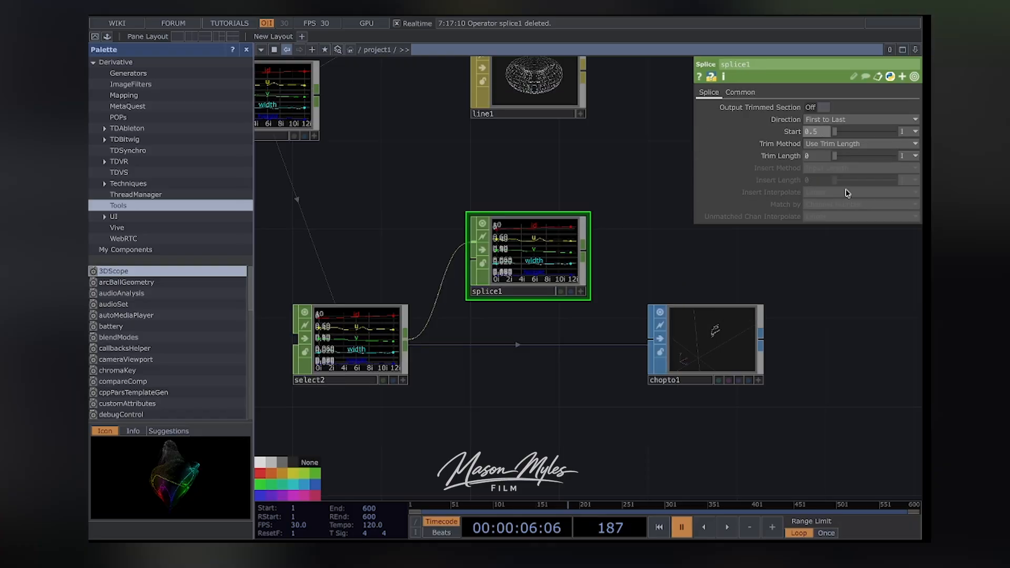
{"action": "left_click", "coordinate": [814, 156]}
{"action": "type", "text": "15"}
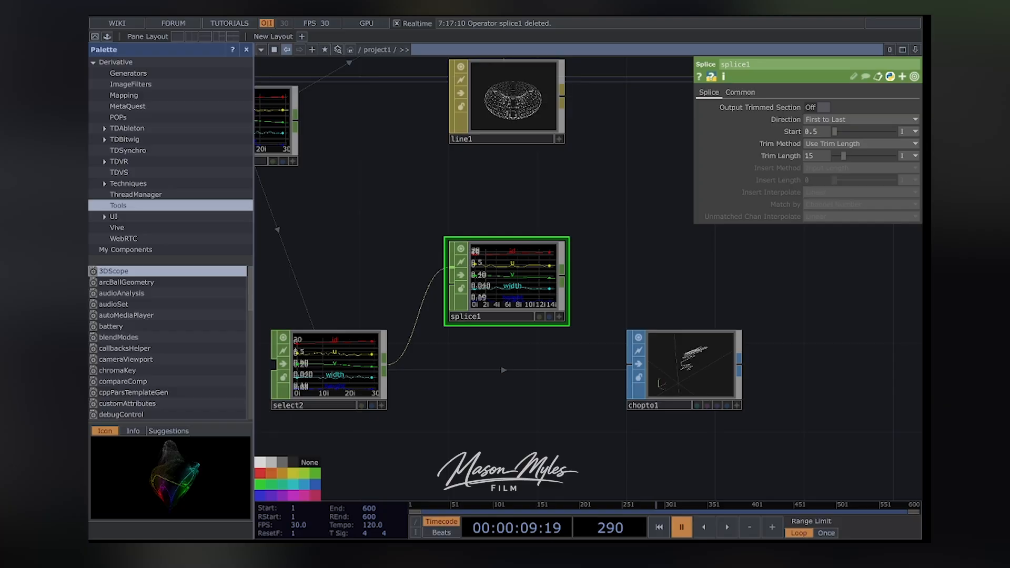
Attach a Convert SOP to chopto1's output and make it convert from Polygon to NURBS Curve
{"action": "key", "text": "Tab"}
{"action": "type", "text": "con"}
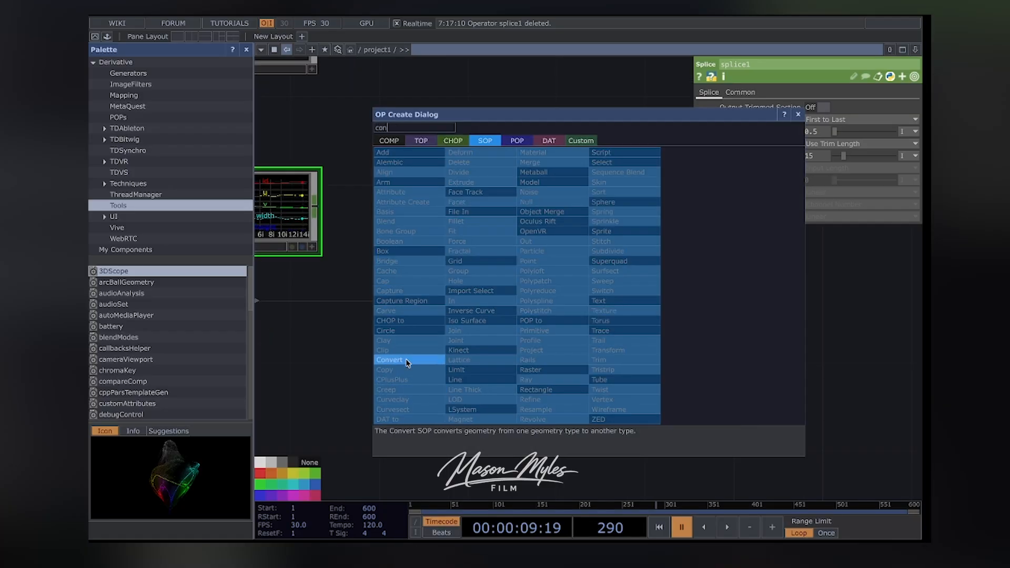
{"action": "left_click", "coordinate": [407, 363]}
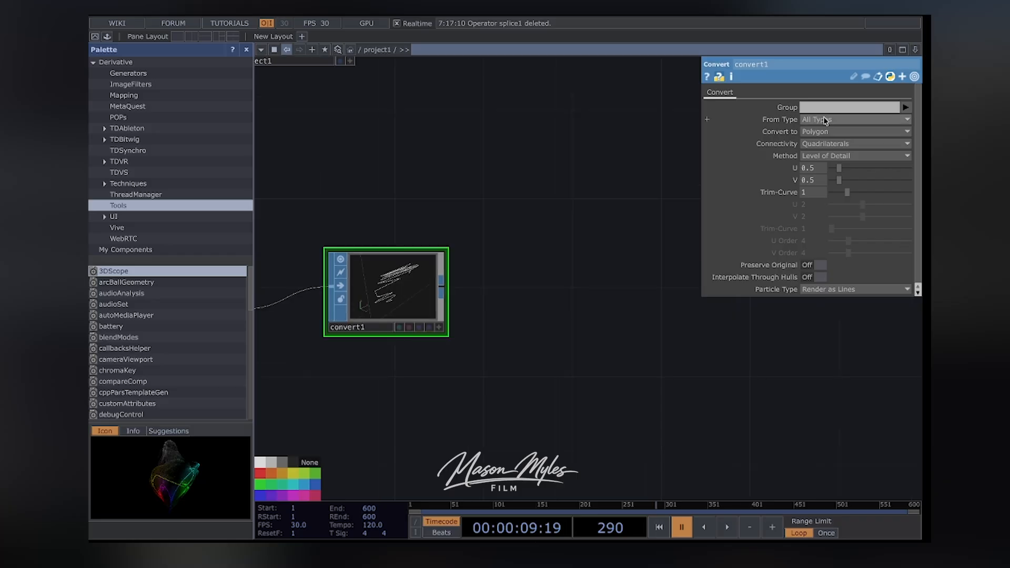
{"action": "left_click", "coordinate": [824, 121]}
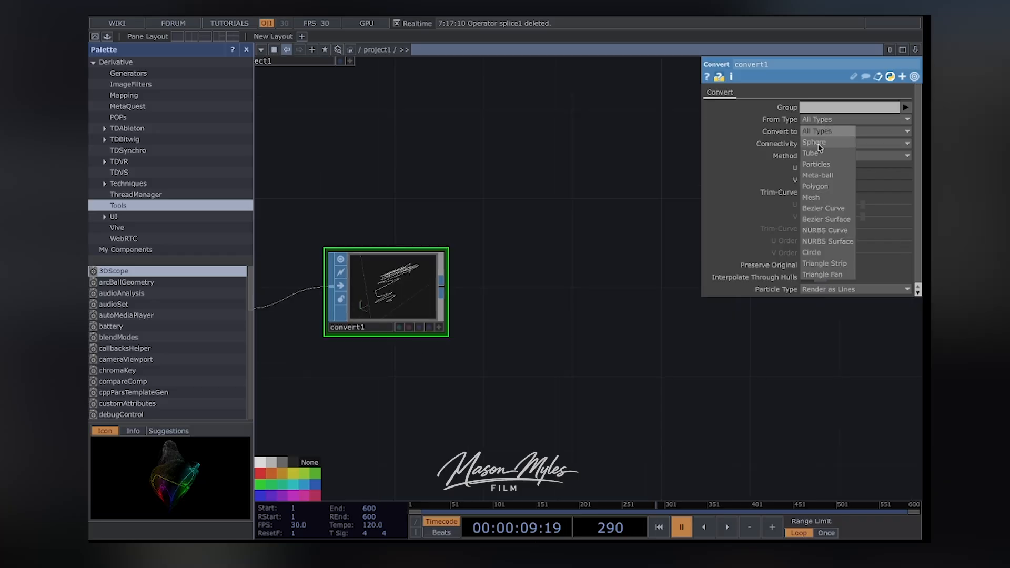
{"action": "left_click", "coordinate": [822, 188]}
{"action": "left_click", "coordinate": [828, 133]}
{"action": "left_click", "coordinate": [808, 142]}
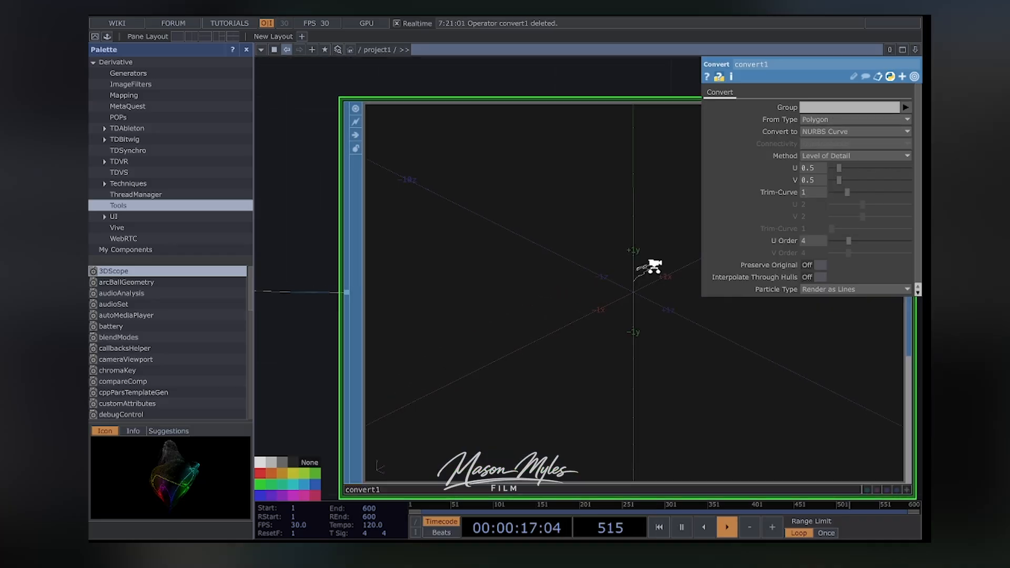
Examine the converted curve in convert1's viewer during playback, and pause the timeline
{"action": "scroll", "coordinate": [657, 265], "scroll_direction": "up", "scroll_amount": 3}
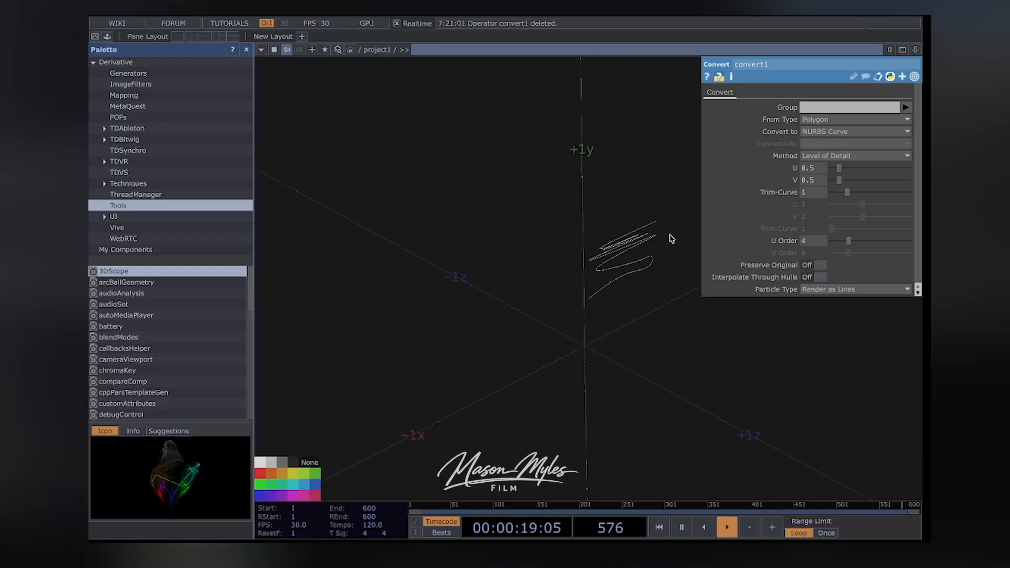
{"action": "scroll", "coordinate": [665, 244], "scroll_direction": "down", "scroll_amount": 5}
{"action": "scroll", "coordinate": [667, 250], "scroll_direction": "up", "scroll_amount": 5}
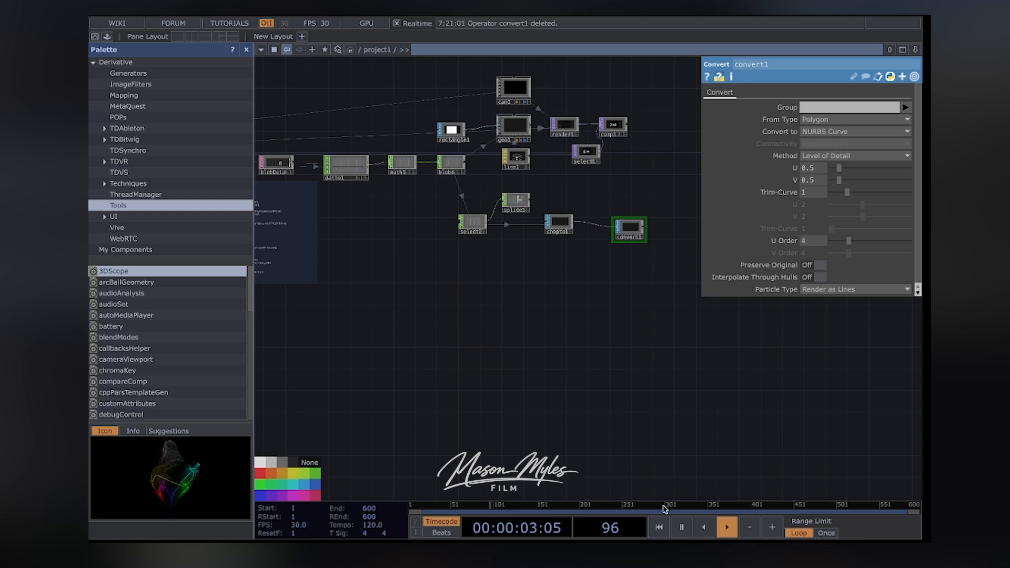
{"action": "key", "text": "space"}
Add a Geometry COMP to convert1's output, placed beside it
{"action": "scroll", "coordinate": [677, 413], "scroll_direction": "up", "scroll_amount": 5}
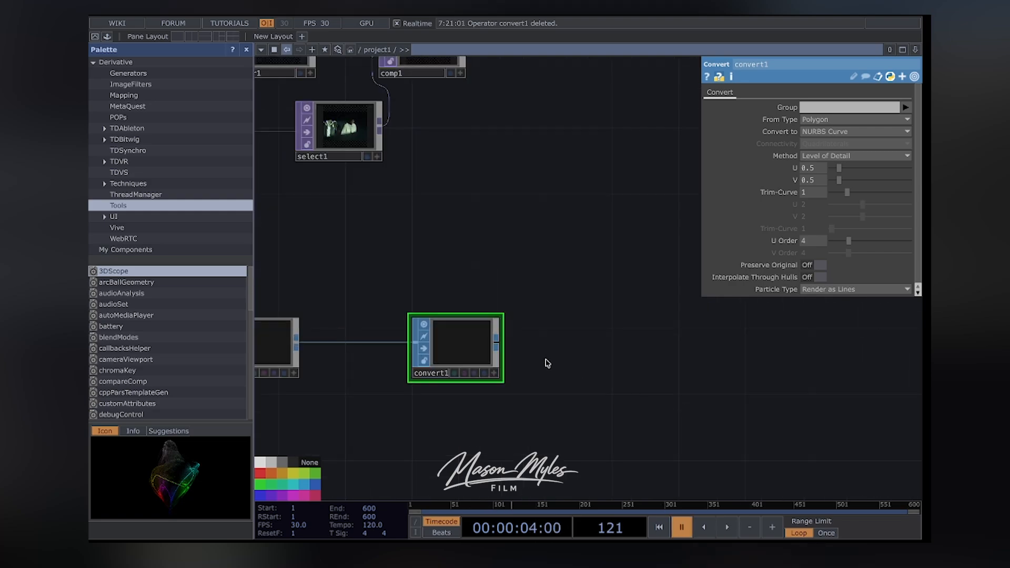
{"action": "key", "text": "Tab"}
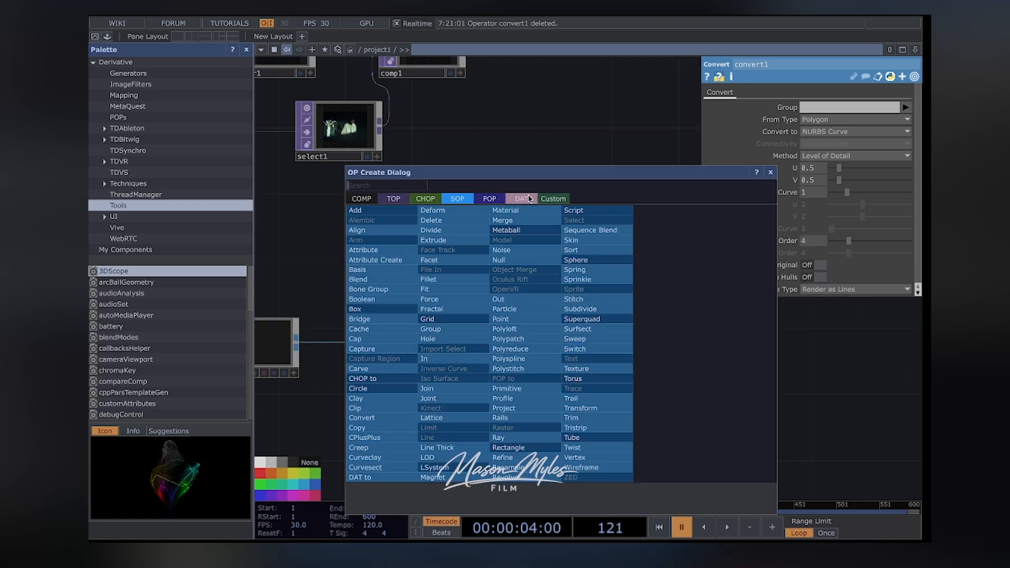
{"action": "type", "text": "geometr"}
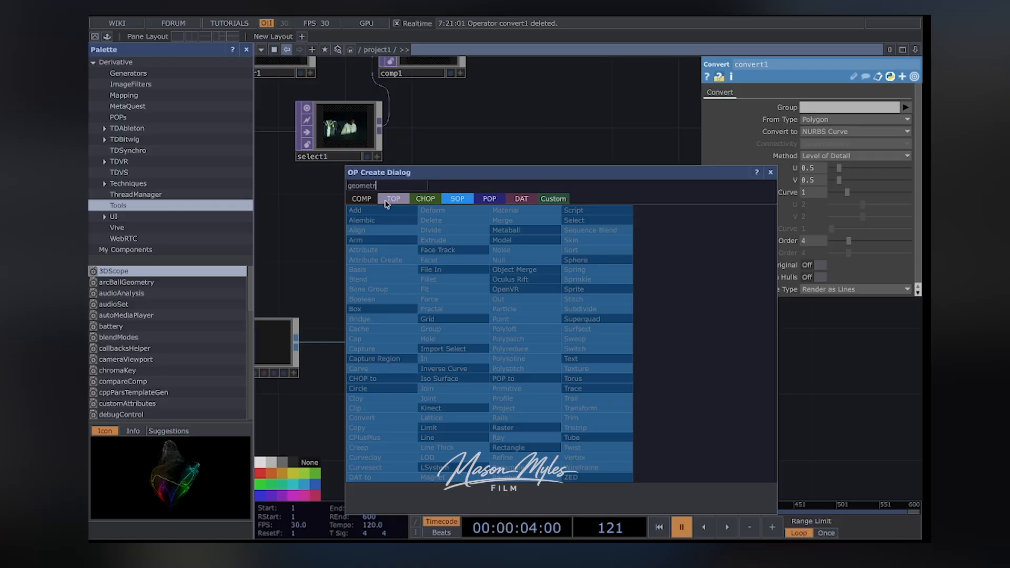
{"action": "left_click", "coordinate": [364, 203]}
{"action": "left_click", "coordinate": [391, 299]}
{"action": "left_click", "coordinate": [398, 315]}
Add a Render TOP beside geo2
{"action": "scroll", "coordinate": [495, 287], "scroll_direction": "up", "scroll_amount": 3}
{"action": "left_click_drag", "start_coordinate": [496, 288], "coordinate": [420, 293]}
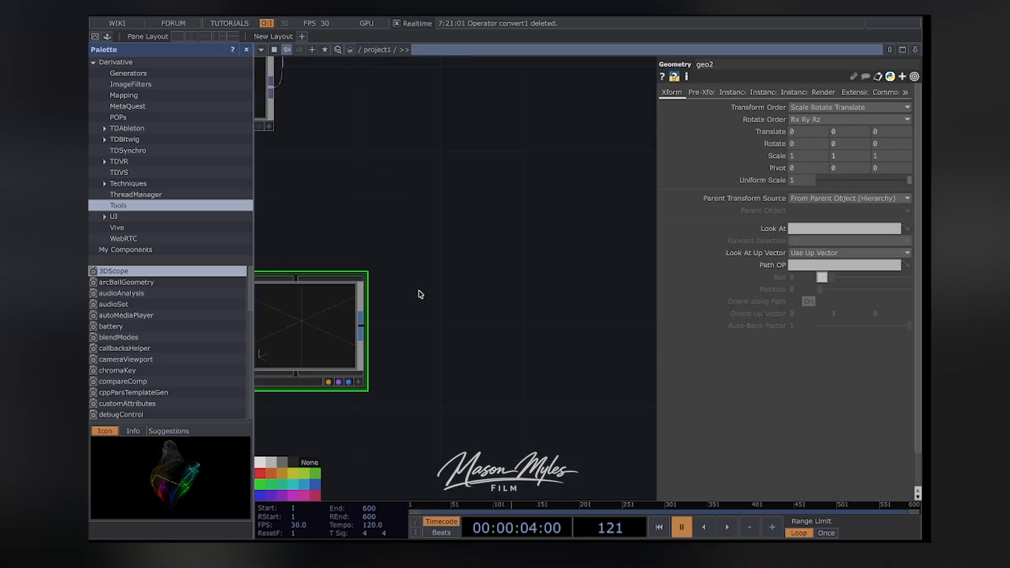
{"action": "right_click", "coordinate": [421, 293]}
{"action": "left_click", "coordinate": [457, 186]}
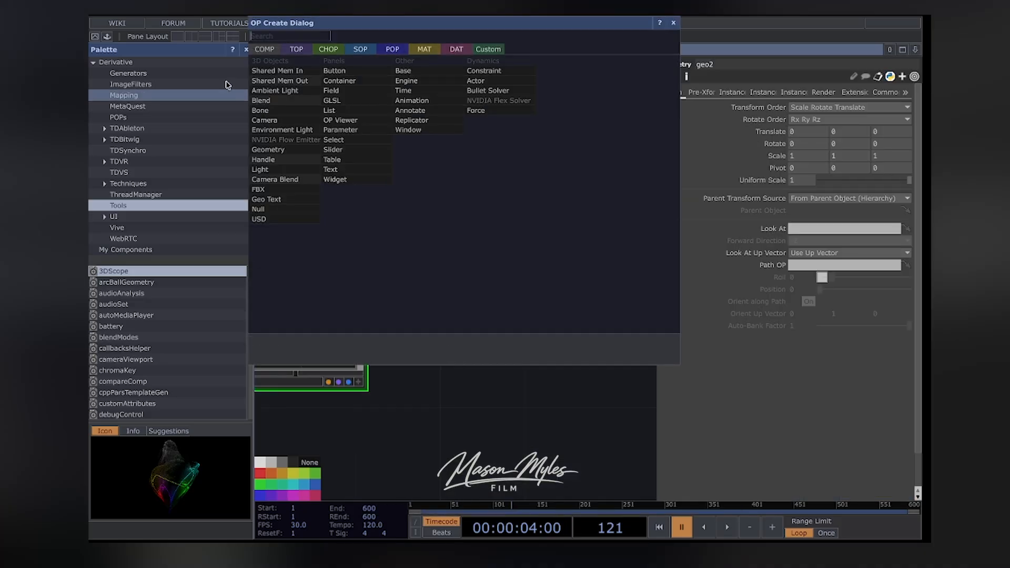
{"action": "type", "text": "render"}
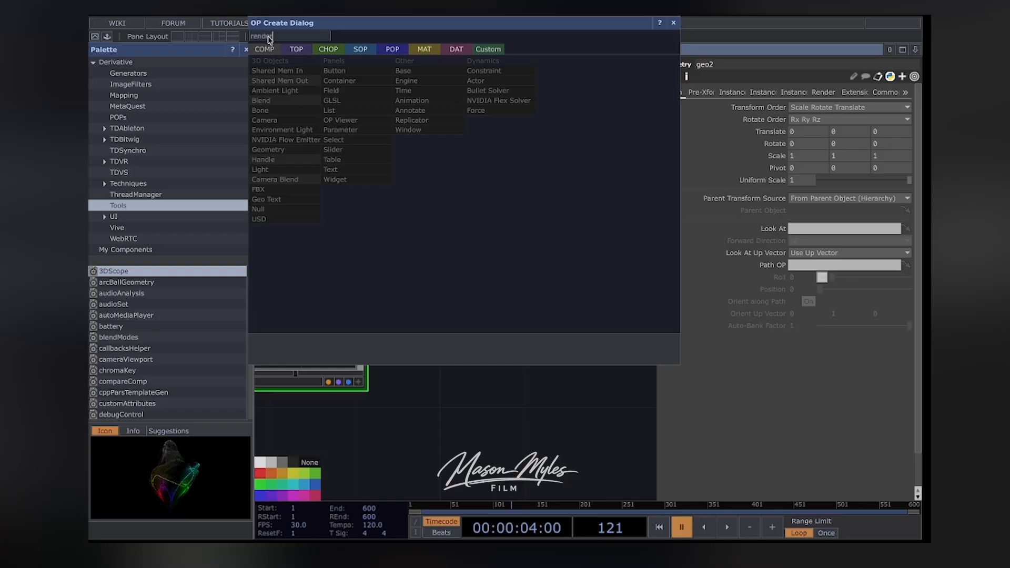
{"action": "left_click", "coordinate": [296, 49]}
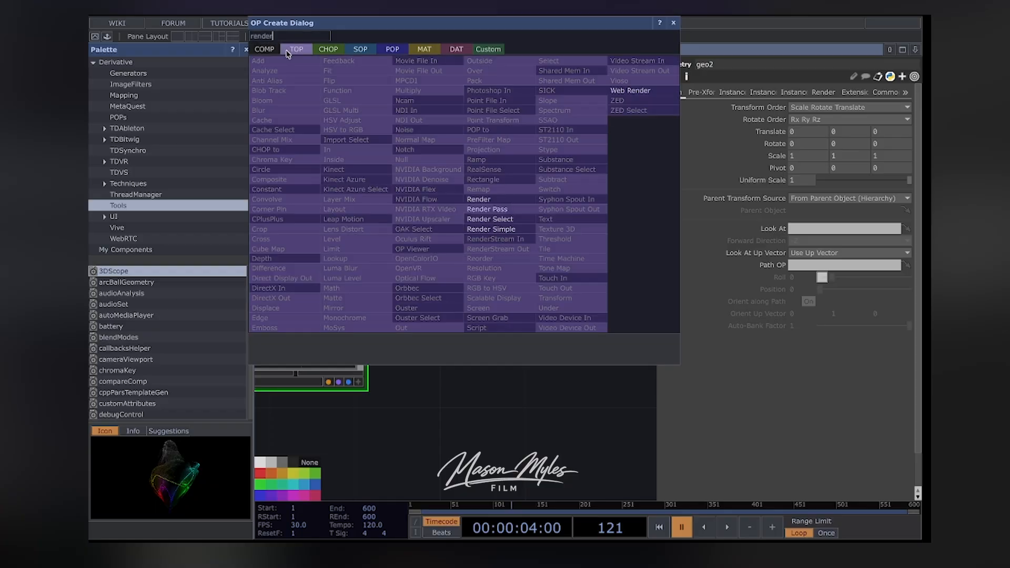
{"action": "left_click", "coordinate": [486, 198]}
{"action": "left_click", "coordinate": [494, 324]}
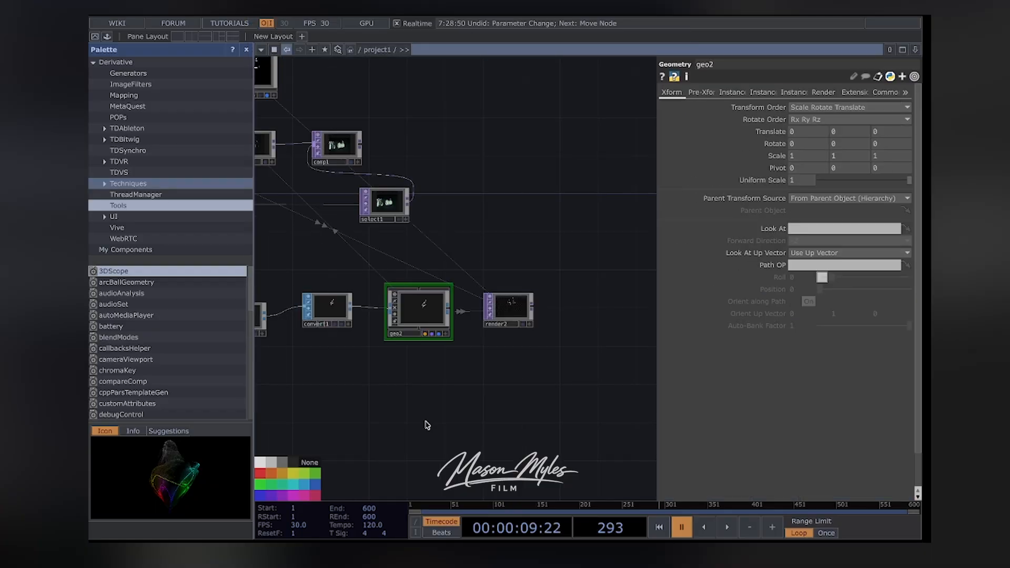
Add a Line MAT below geo2 and assign it as geo2's material
{"action": "right_click", "coordinate": [430, 419]}
{"action": "left_click", "coordinate": [495, 209]}
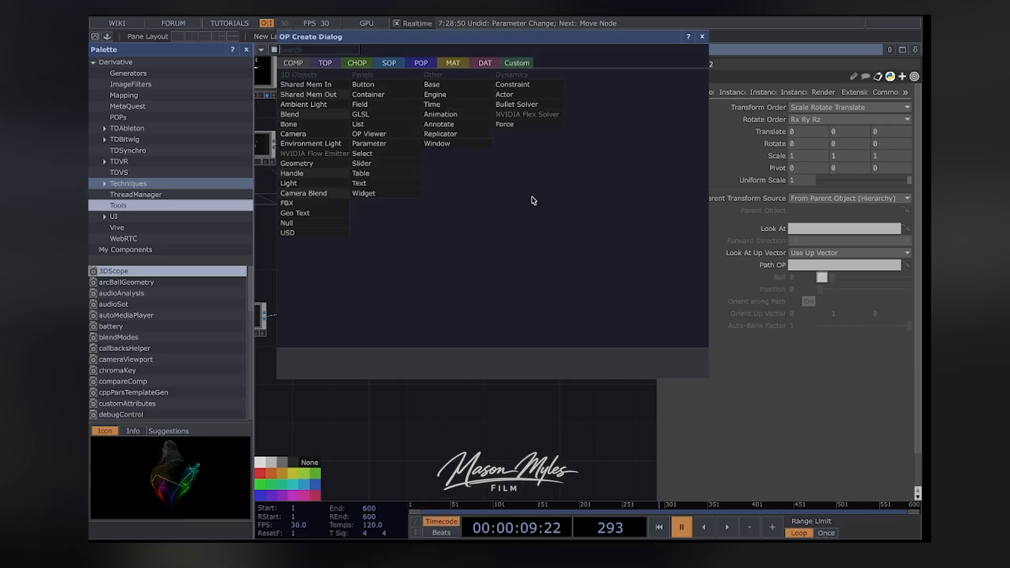
{"action": "left_click", "coordinate": [453, 63]}
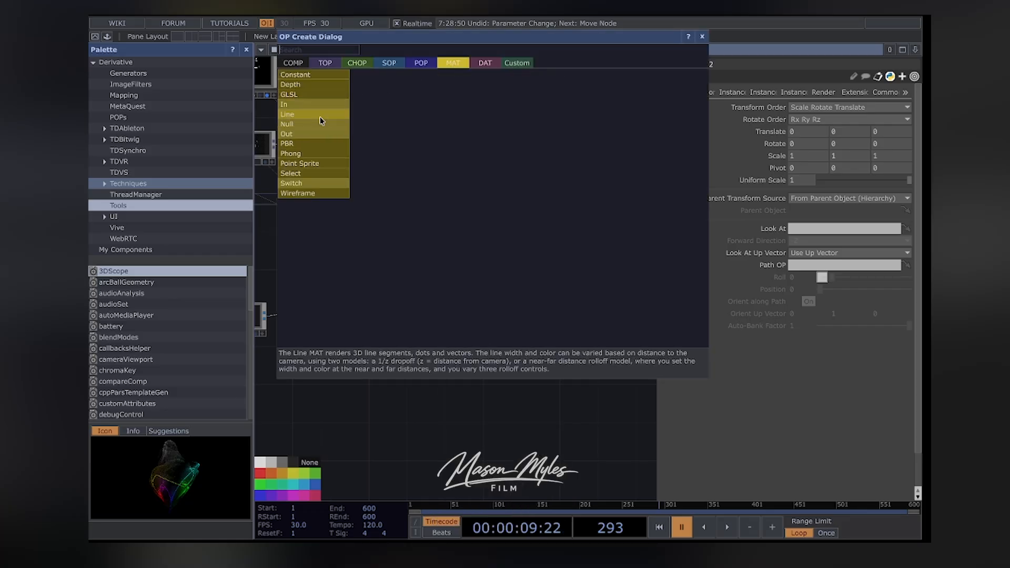
{"action": "left_click", "coordinate": [323, 116]}
{"action": "left_click", "coordinate": [423, 397]}
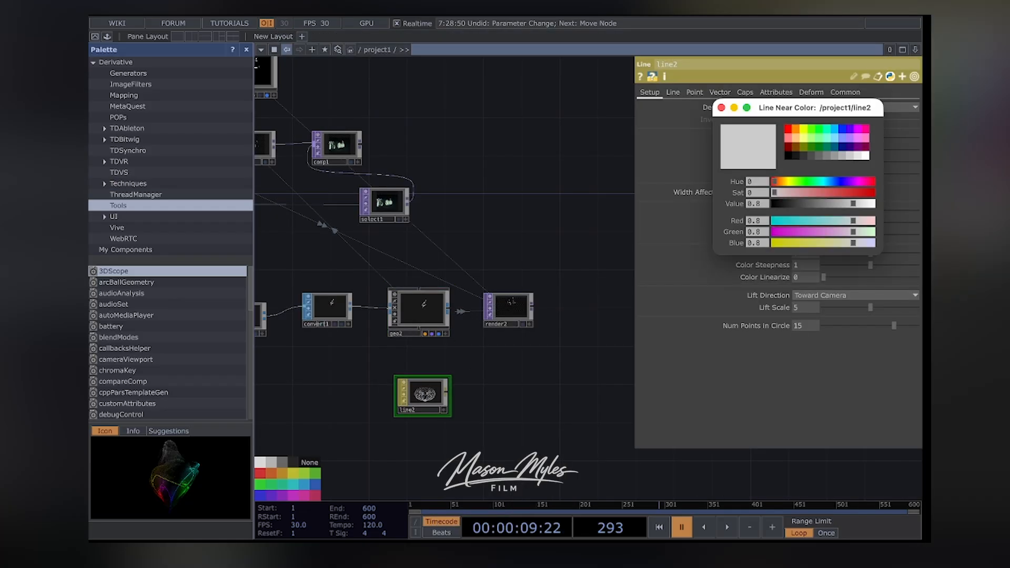
{"action": "left_click_drag", "start_coordinate": [412, 364], "coordinate": [453, 329]}
{"action": "left_click_drag", "start_coordinate": [454, 366], "coordinate": [445, 310]}
{"action": "left_click", "coordinate": [453, 294]}
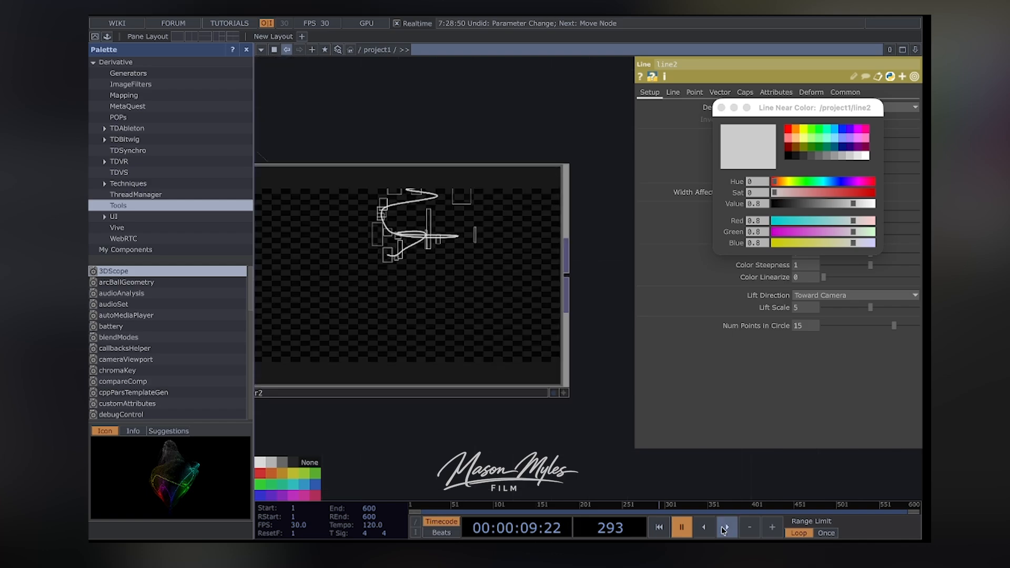
Play the timeline to review the rendered curve and rectangles in render2, and pause it
{"action": "left_click", "coordinate": [727, 527]}
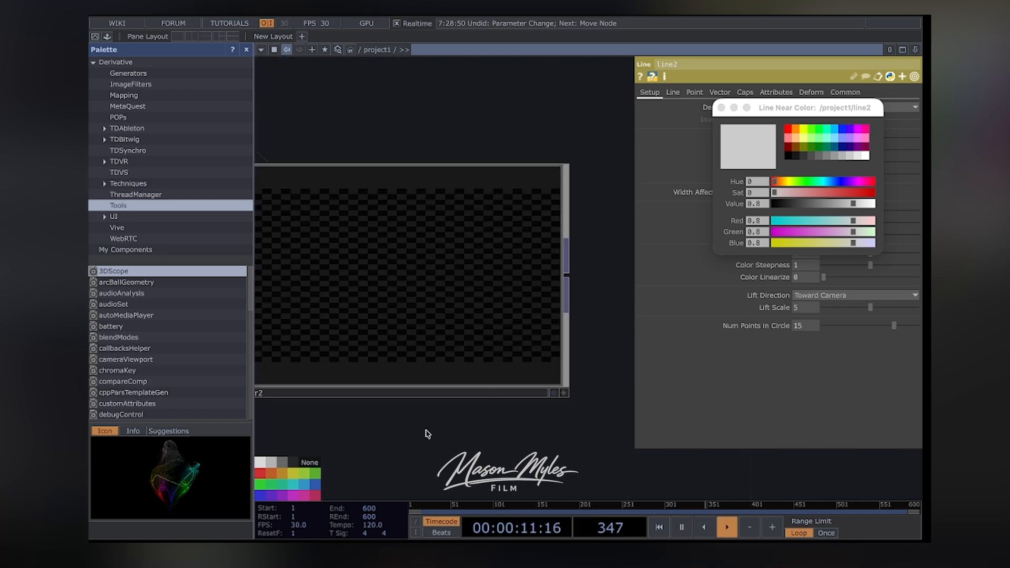
{"action": "scroll", "coordinate": [427, 440], "scroll_direction": "up", "scroll_amount": 1}
{"action": "scroll", "coordinate": [426, 440], "scroll_direction": "down", "scroll_amount": 1}
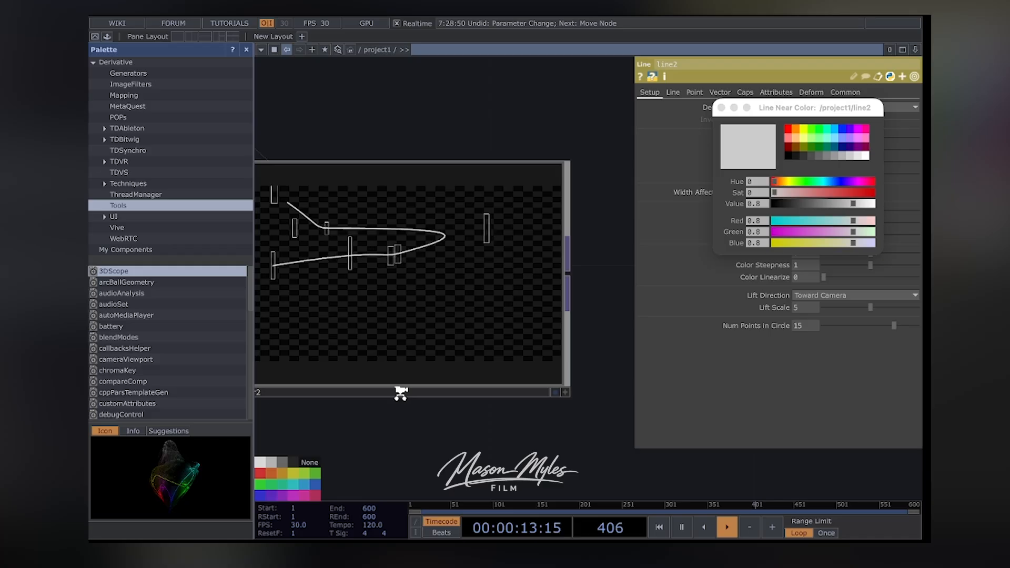
{"action": "scroll", "coordinate": [401, 397], "scroll_direction": "down", "scroll_amount": 3}
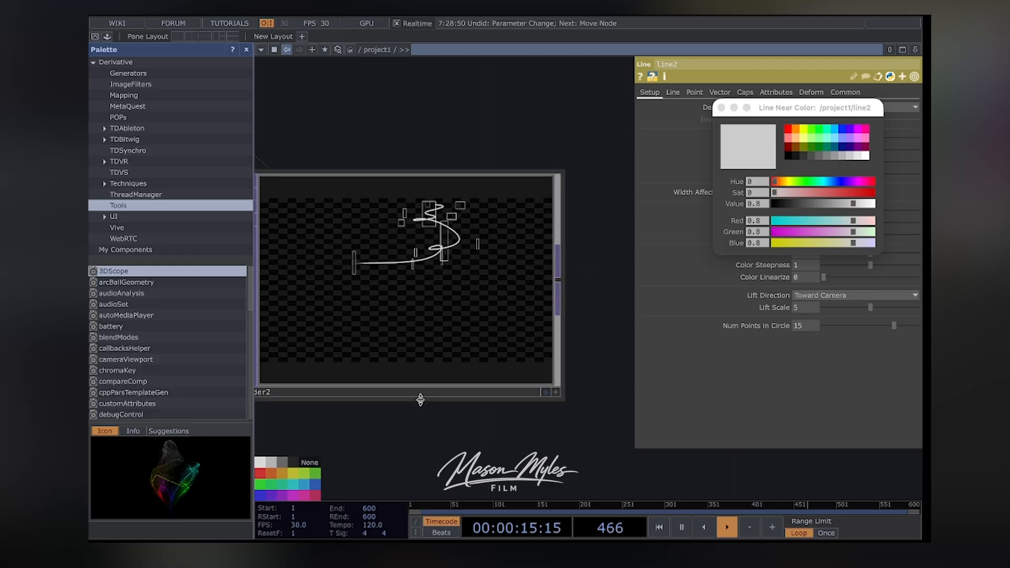
{"action": "key", "text": "space"}
Change convert1's Convert to type to Trimmed NURBS Surface and pause playback
{"action": "left_click_drag", "start_coordinate": [401, 457], "coordinate": [715, 429]}
{"action": "scroll", "coordinate": [464, 397], "scroll_direction": "down", "scroll_amount": 4}
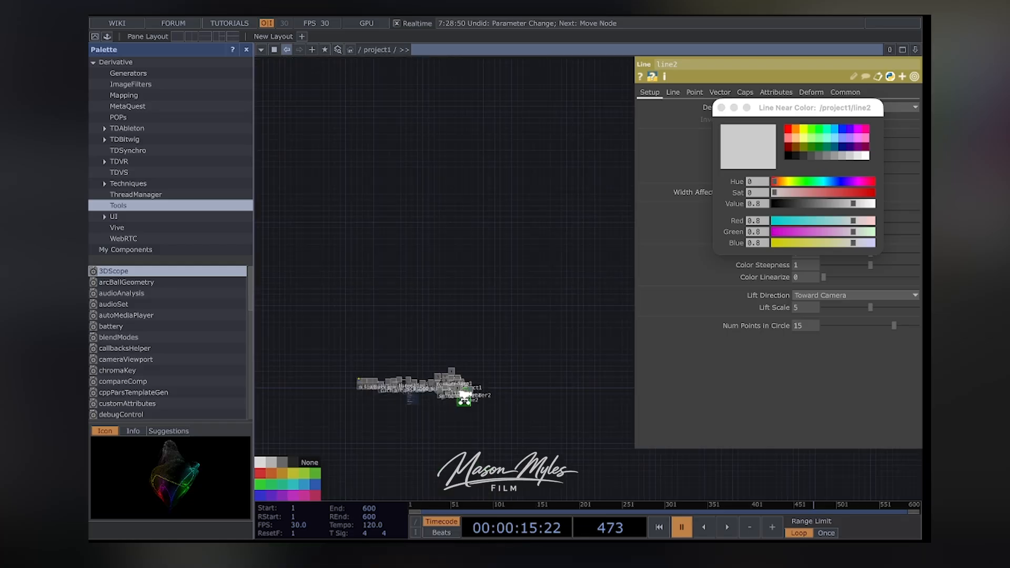
{"action": "left_click", "coordinate": [356, 372]}
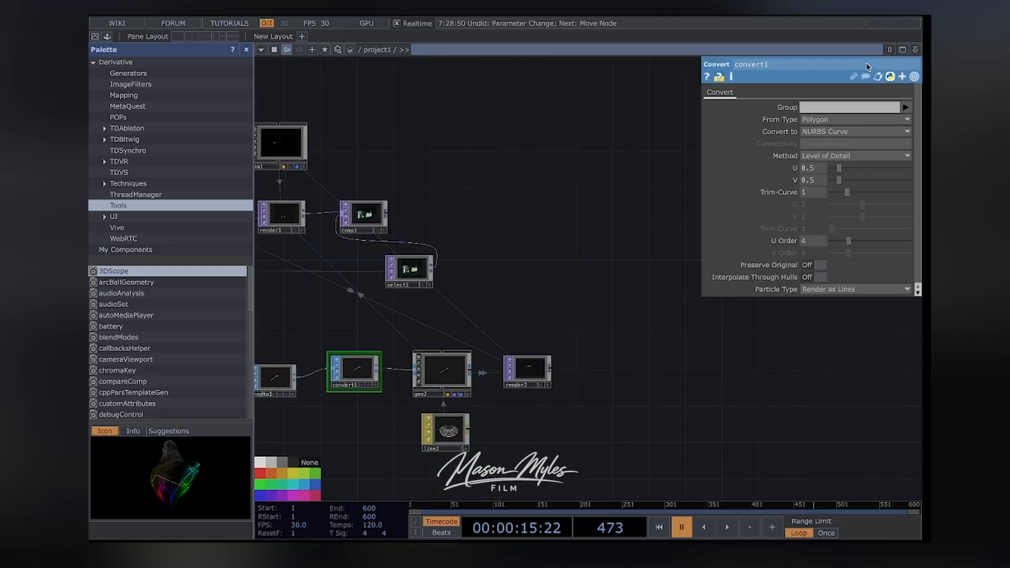
{"action": "left_click", "coordinate": [844, 131]}
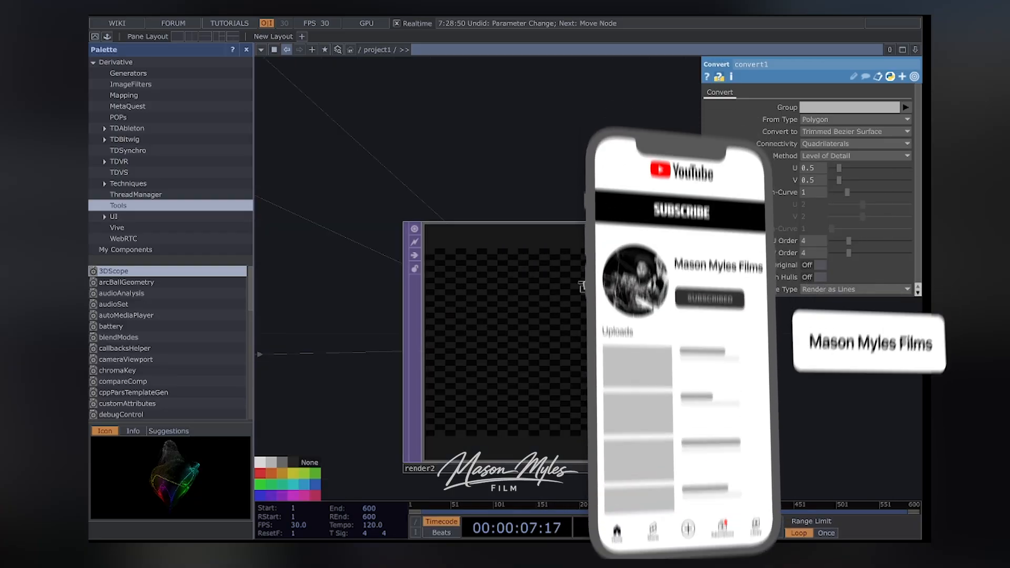
{"action": "key", "text": "space"}
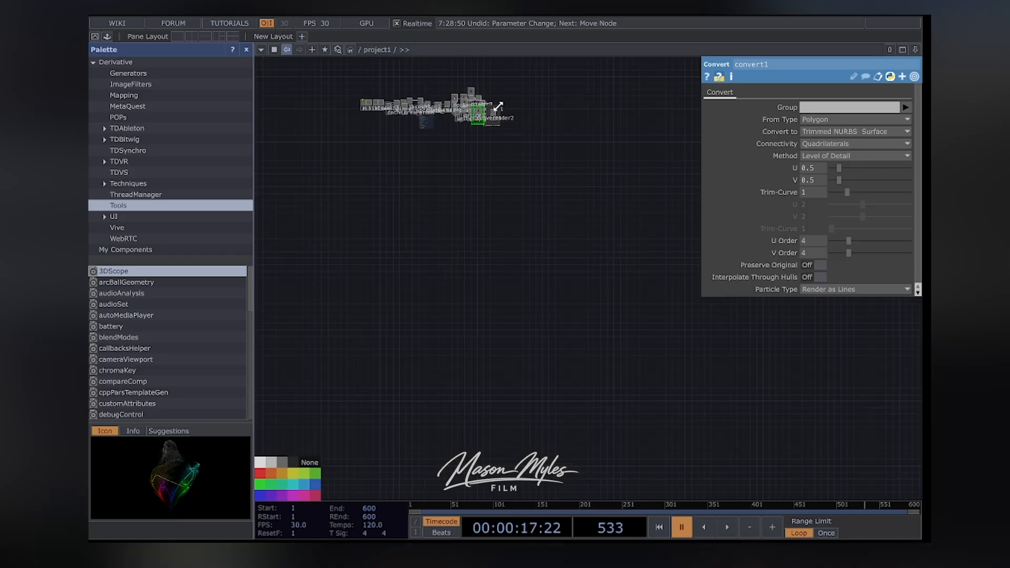
Add a Composite TOP beside render2
{"action": "scroll", "coordinate": [436, 138], "scroll_direction": "up", "scroll_amount": 5}
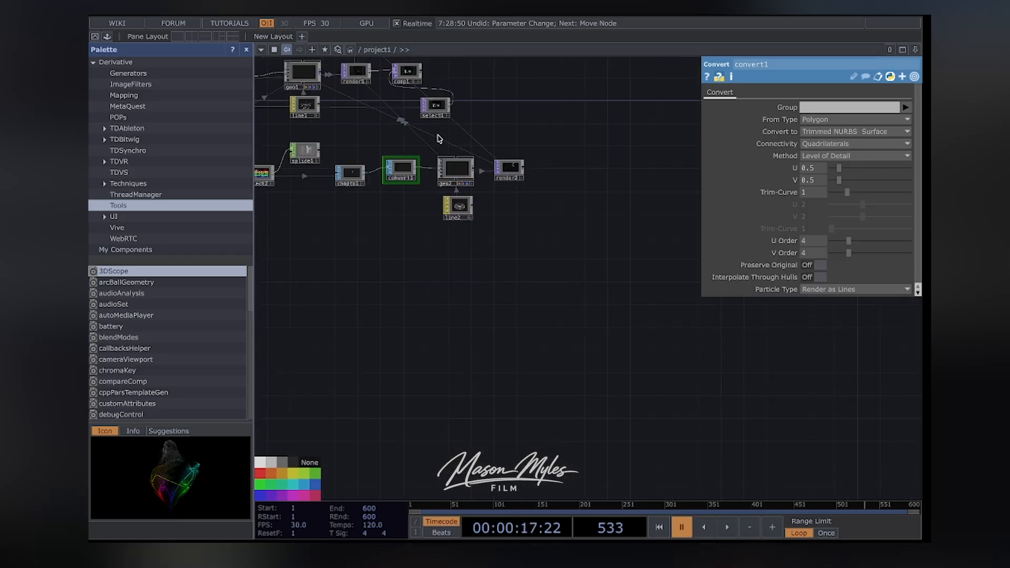
{"action": "scroll", "coordinate": [436, 139], "scroll_direction": "up", "scroll_amount": 6}
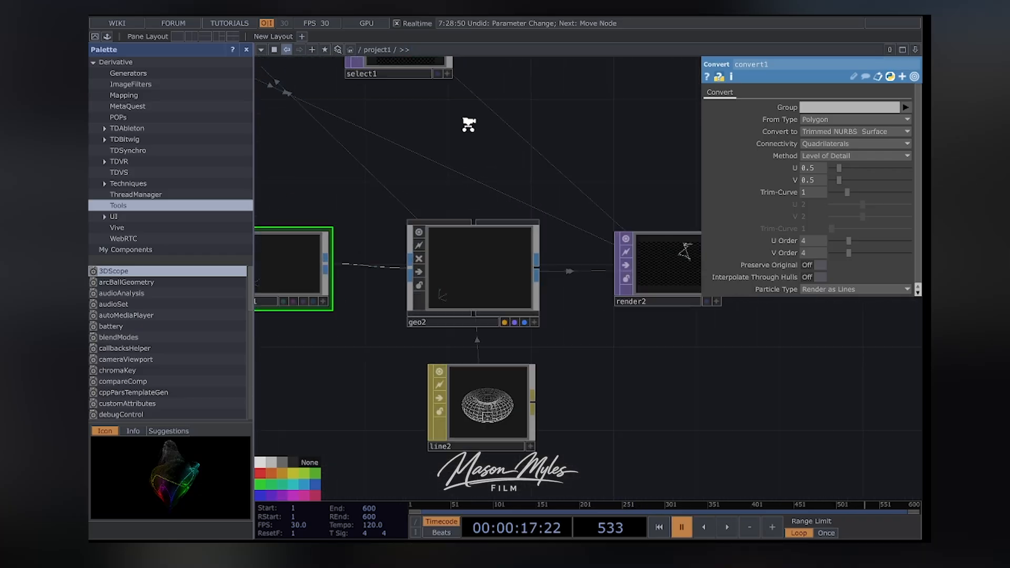
{"action": "left_click_drag", "start_coordinate": [506, 185], "coordinate": [530, 222]}
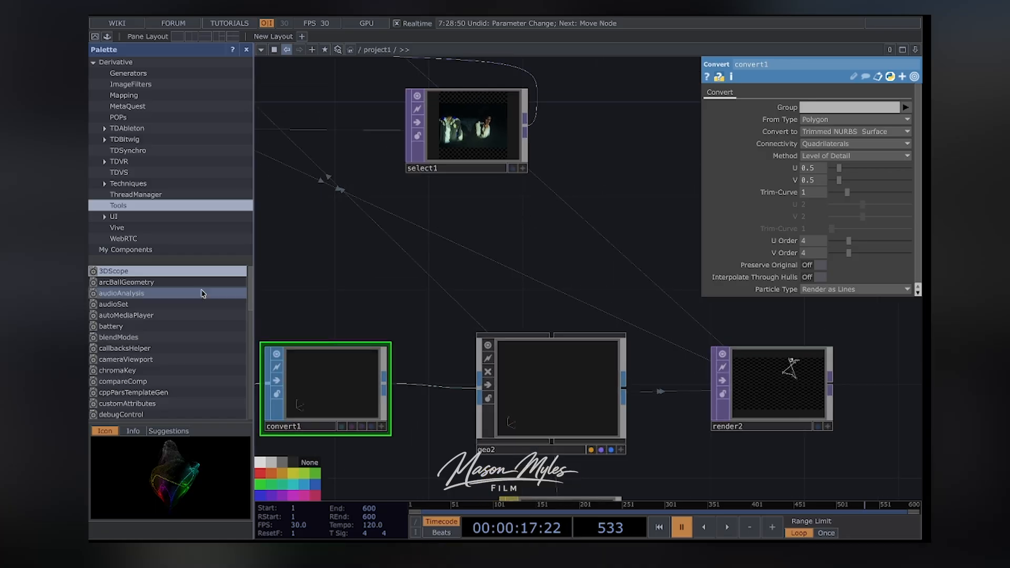
{"action": "left_click_drag", "start_coordinate": [579, 168], "coordinate": [565, 285]}
{"action": "left_click_drag", "start_coordinate": [710, 373], "coordinate": [526, 264]}
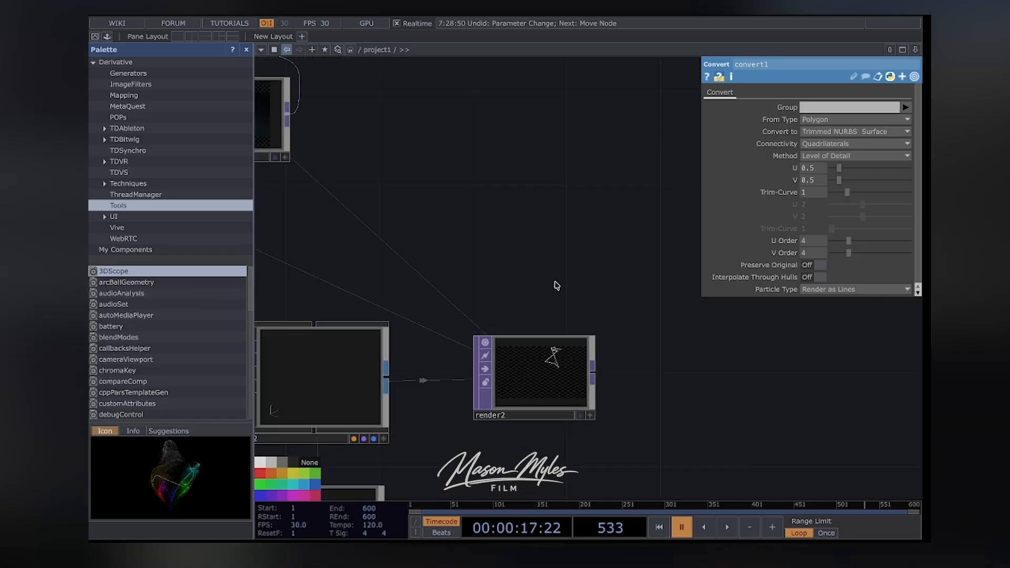
{"action": "left_click_drag", "start_coordinate": [667, 393], "coordinate": [523, 336]}
{"action": "left_click_drag", "start_coordinate": [670, 293], "coordinate": [565, 298]}
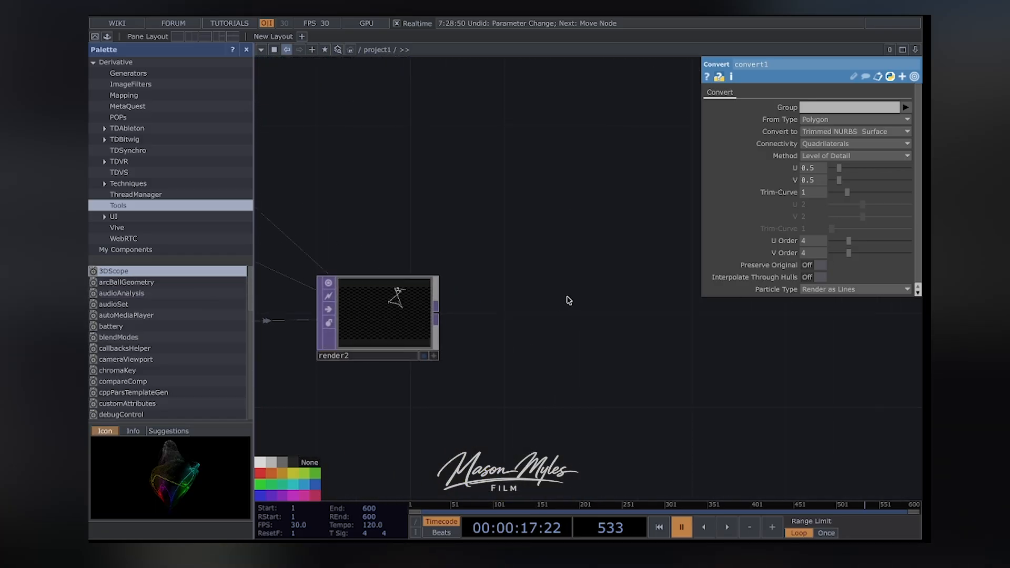
{"action": "right_click", "coordinate": [554, 287]}
{"action": "left_click", "coordinate": [585, 181]}
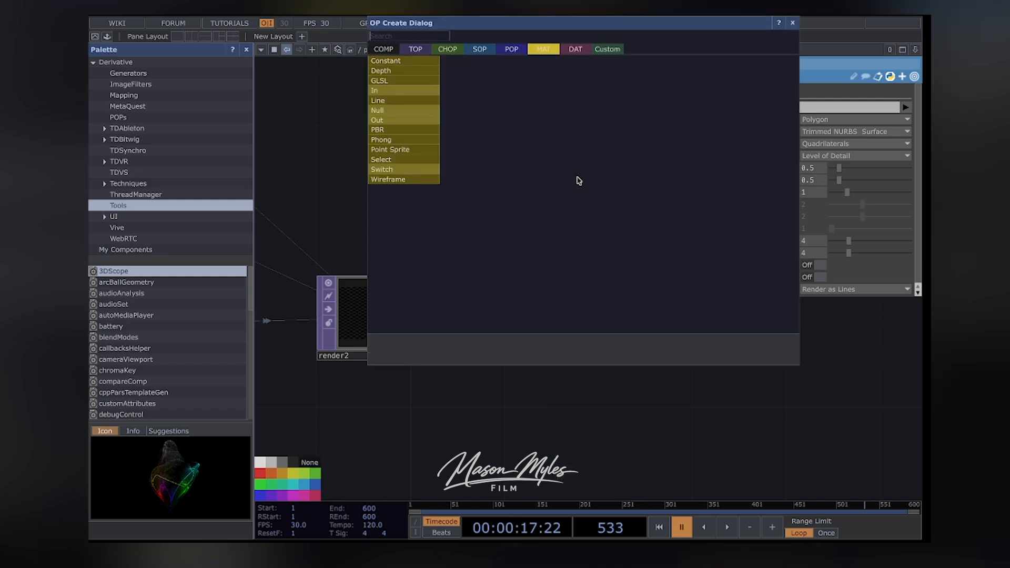
{"action": "left_click", "coordinate": [413, 49]}
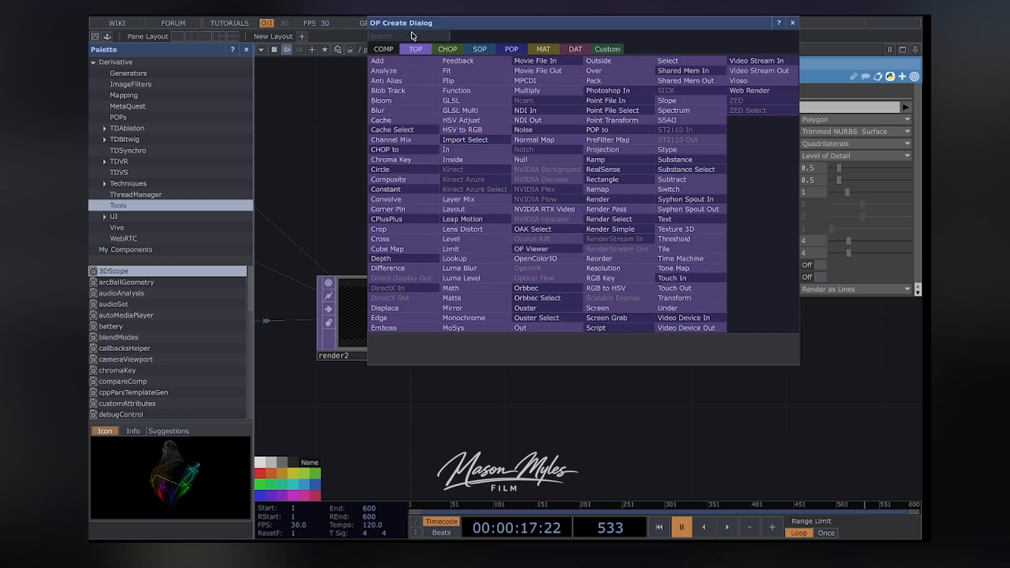
{"action": "type", "text": "com"}
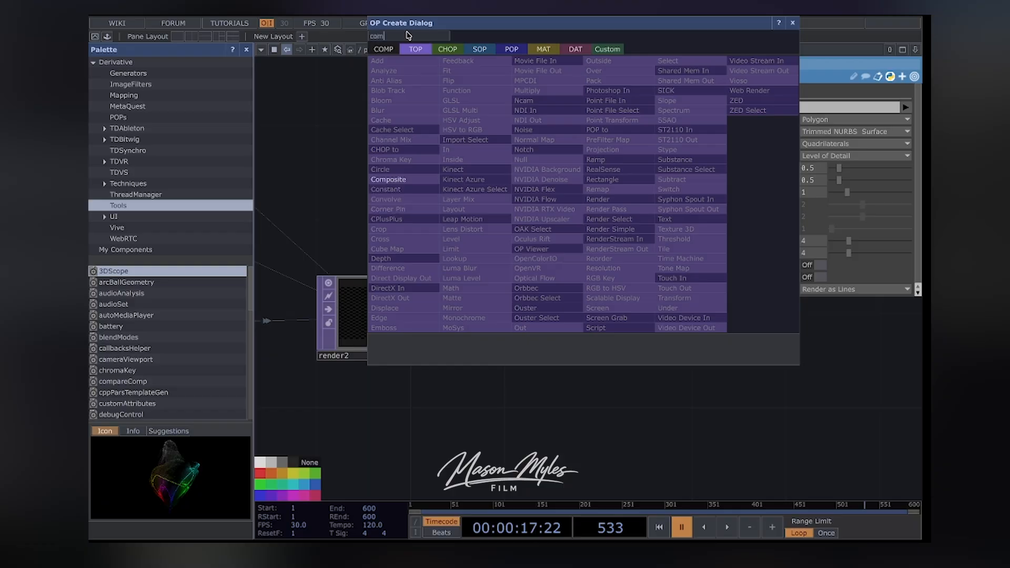
{"action": "left_click", "coordinate": [390, 180]}
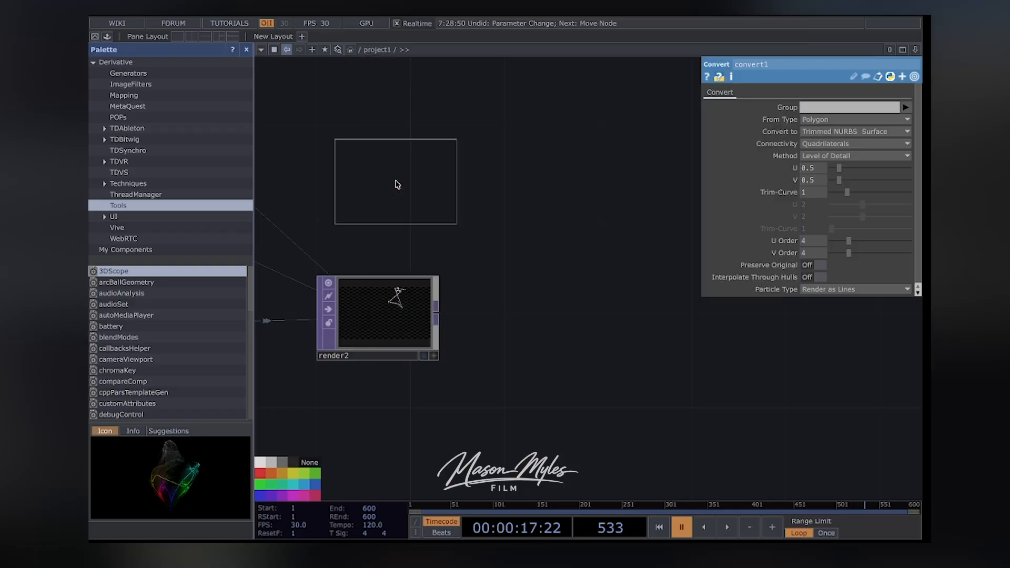
{"action": "left_click", "coordinate": [545, 322]}
Duplicate select1 below render2 and connect render2 and the duplicated video select into comp2
{"action": "scroll", "coordinate": [473, 252], "scroll_direction": "down", "scroll_amount": 5}
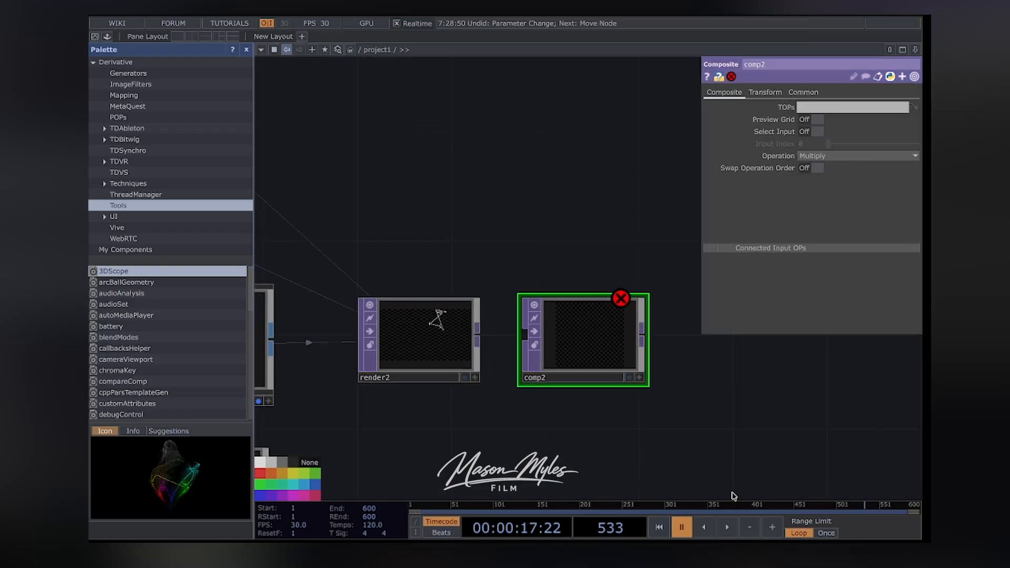
{"action": "left_click", "coordinate": [545, 253]}
{"action": "scroll", "coordinate": [545, 252], "scroll_direction": "up", "scroll_amount": 5}
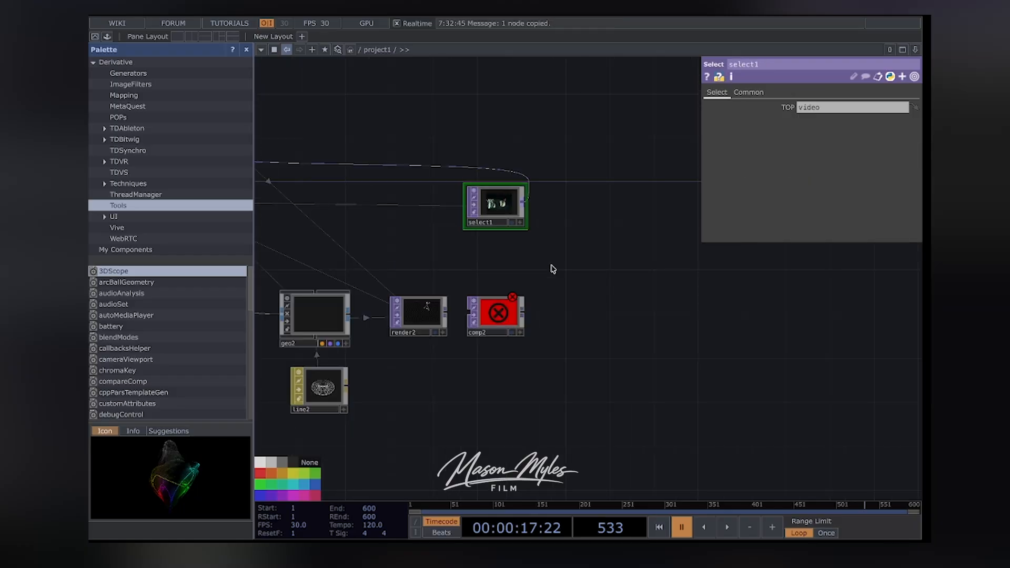
{"action": "key", "text": "ctrl+v"}
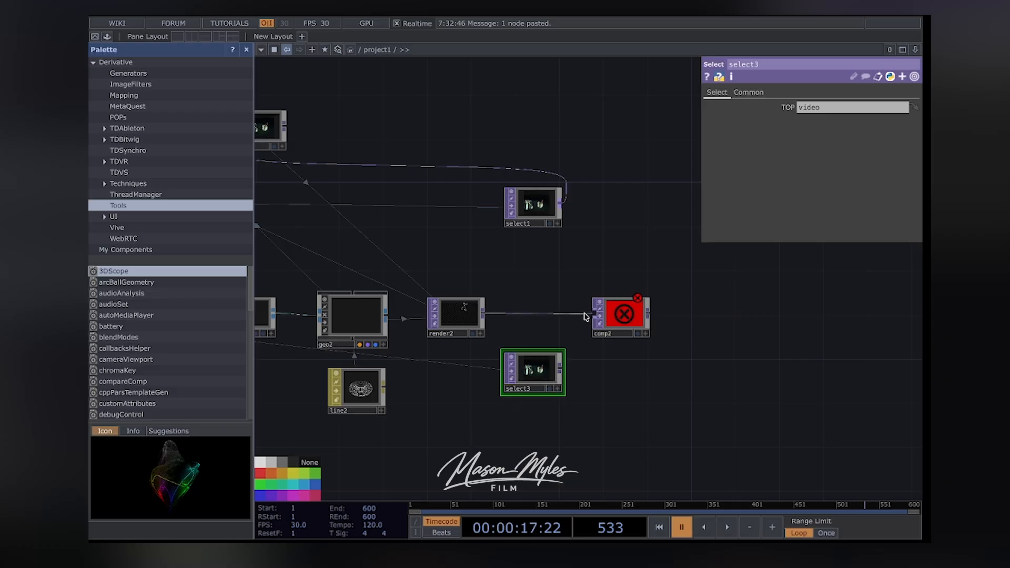
{"action": "left_click", "coordinate": [559, 370]}
{"action": "left_click", "coordinate": [597, 318]}
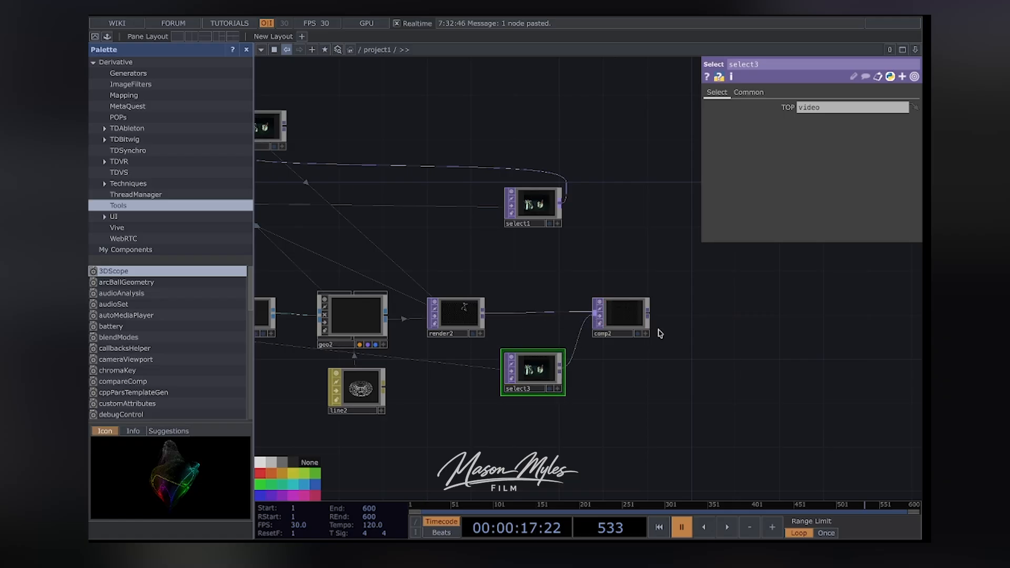
Try the Overlay operation on comp2 and inspect the composited image
{"action": "left_click", "coordinate": [630, 321]}
{"action": "left_click", "coordinate": [883, 157]}
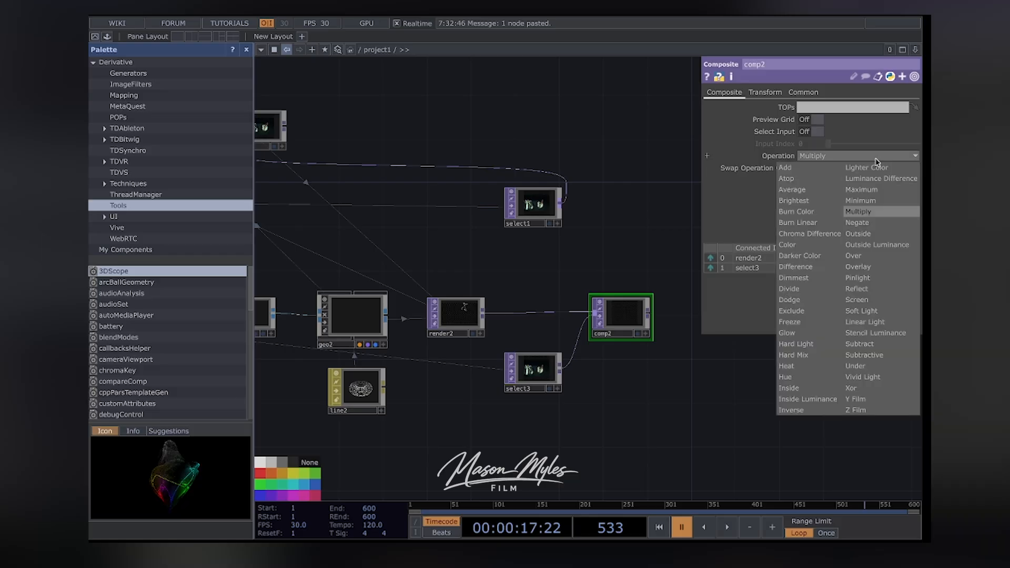
{"action": "left_click", "coordinate": [869, 269]}
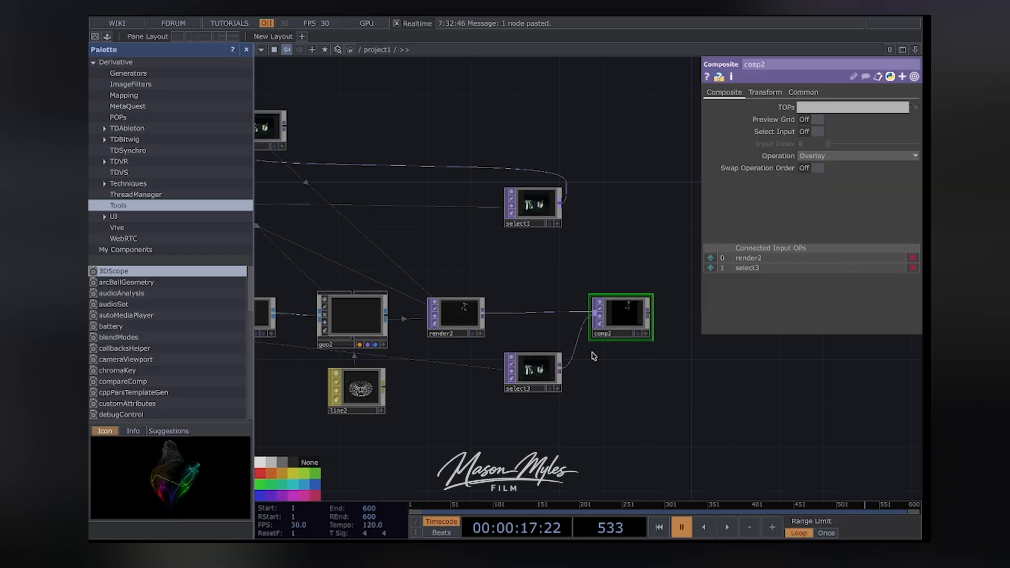
{"action": "scroll", "coordinate": [593, 357], "scroll_direction": "up", "scroll_amount": 10}
{"action": "scroll", "coordinate": [642, 313], "scroll_direction": "down", "scroll_amount": 3}
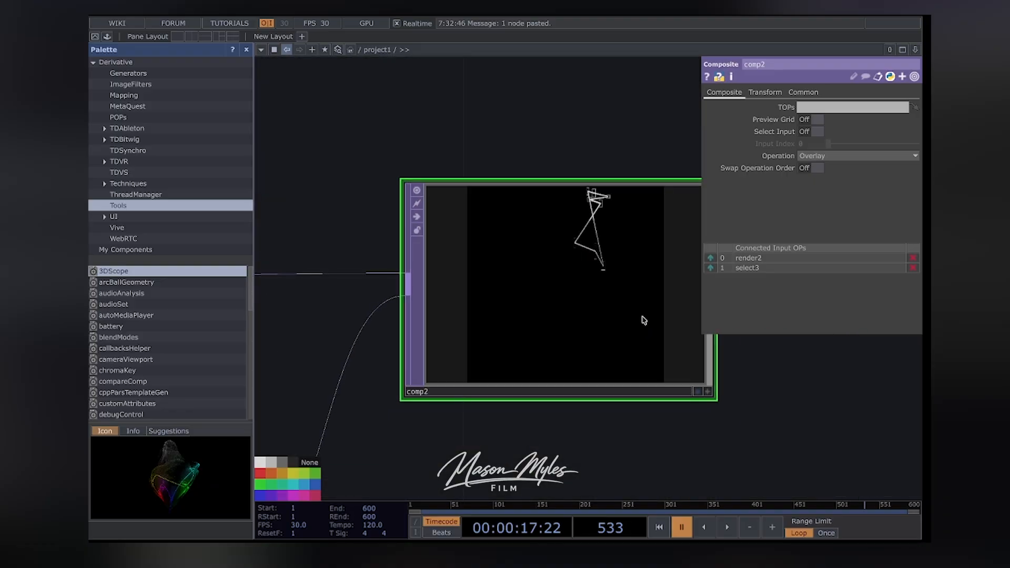
Set comp2's Operation to Over
{"action": "scroll", "coordinate": [644, 320], "scroll_direction": "down", "scroll_amount": 2}
{"action": "left_click", "coordinate": [857, 156]}
{"action": "left_click", "coordinate": [867, 256]}
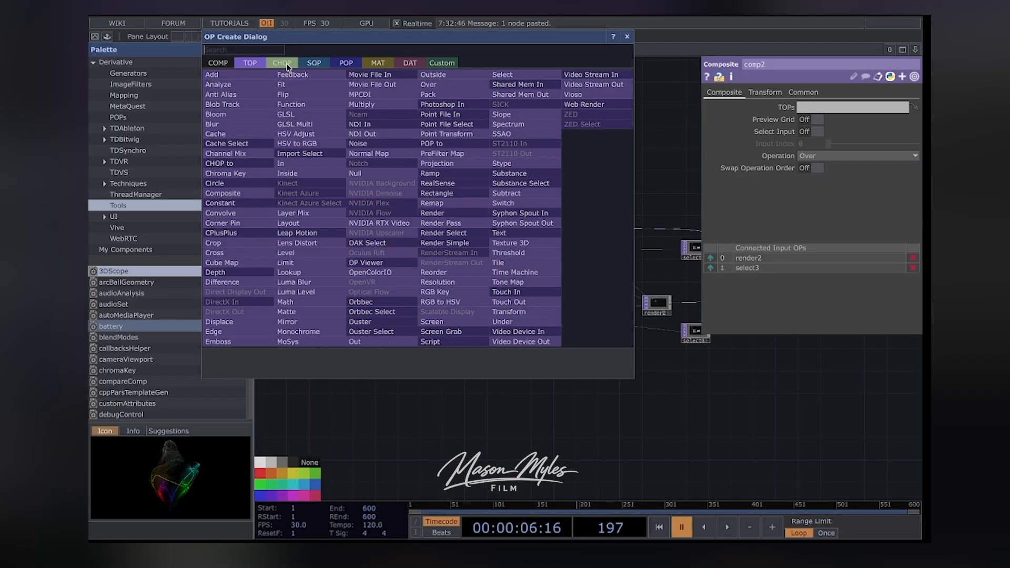
Add a Select CHOP that references blobs, placing it below select3
{"action": "left_click", "coordinate": [282, 63]}
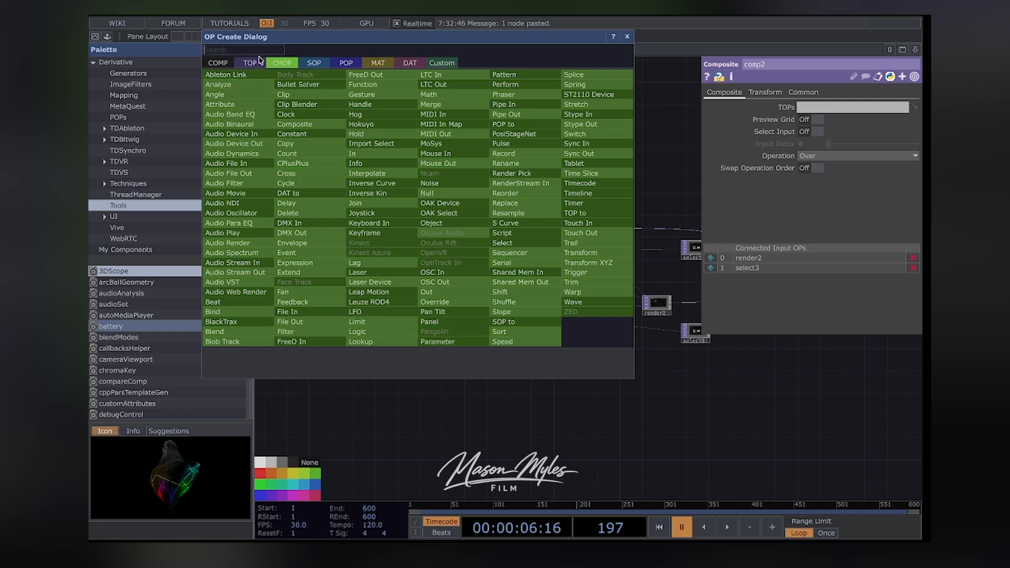
{"action": "left_click", "coordinate": [535, 243]}
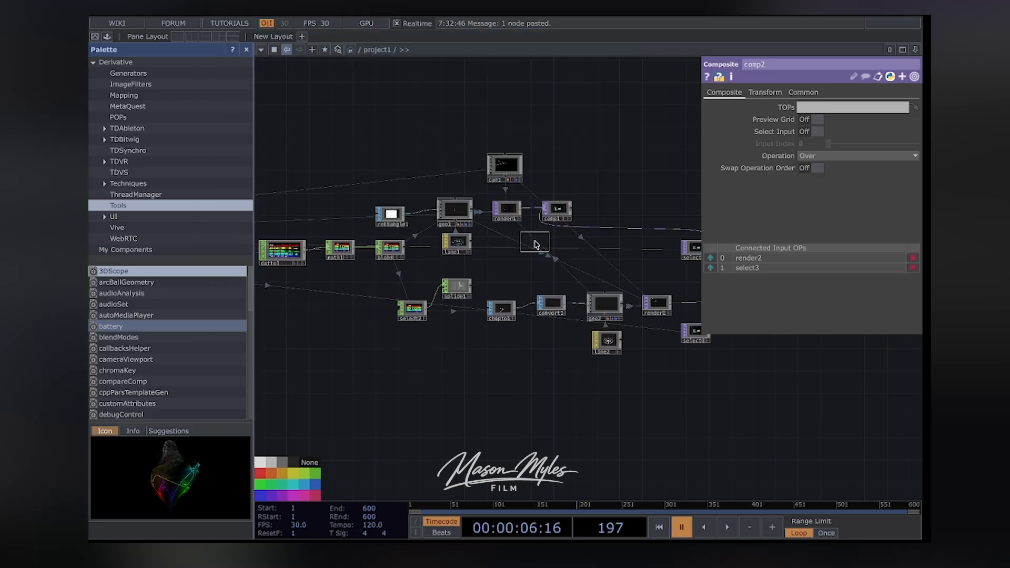
{"action": "left_click", "coordinate": [399, 363]}
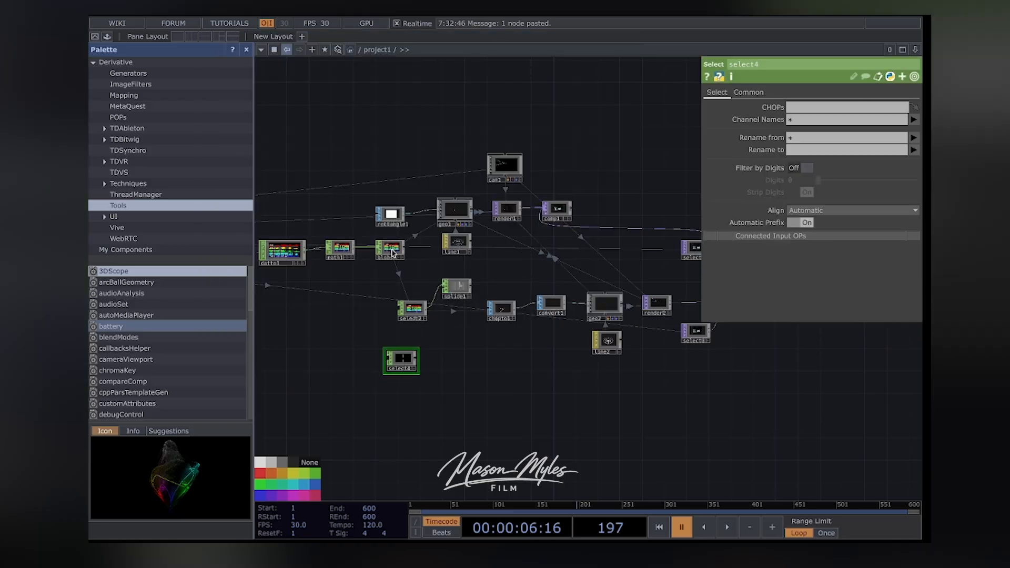
{"action": "left_click_drag", "start_coordinate": [391, 251], "coordinate": [399, 360]}
{"action": "left_click_drag", "start_coordinate": [540, 283], "coordinate": [273, 197]}
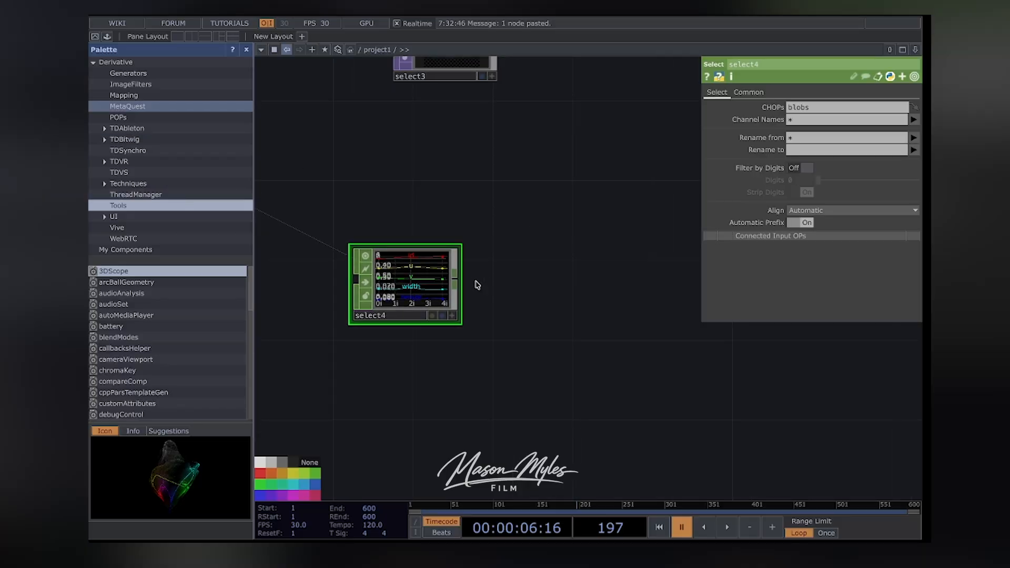
Add a Math CHOP beside select4 and connect select4 into it
{"action": "key", "text": "Tab"}
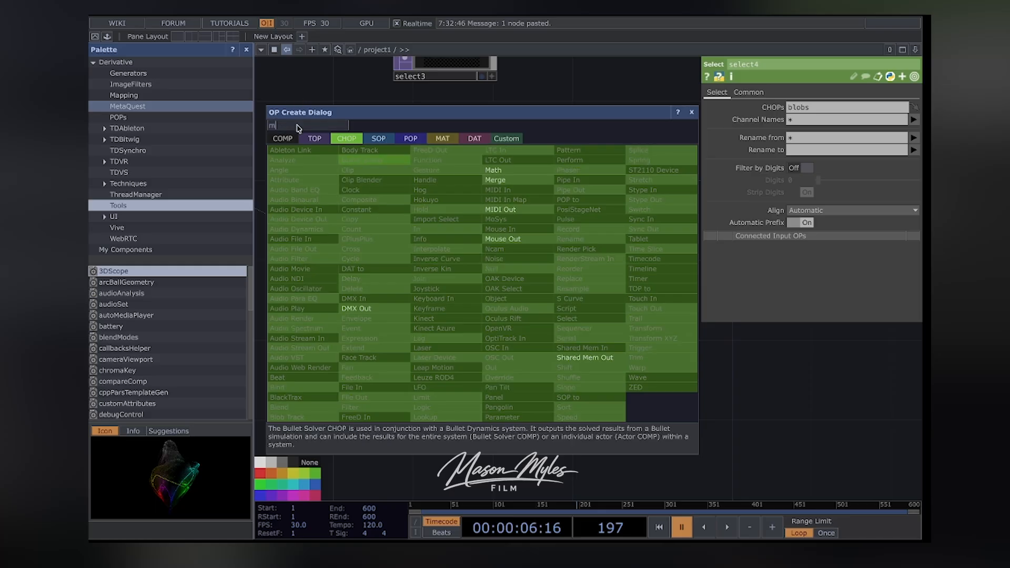
{"action": "left_click", "coordinate": [495, 170]}
{"action": "left_click", "coordinate": [573, 289]}
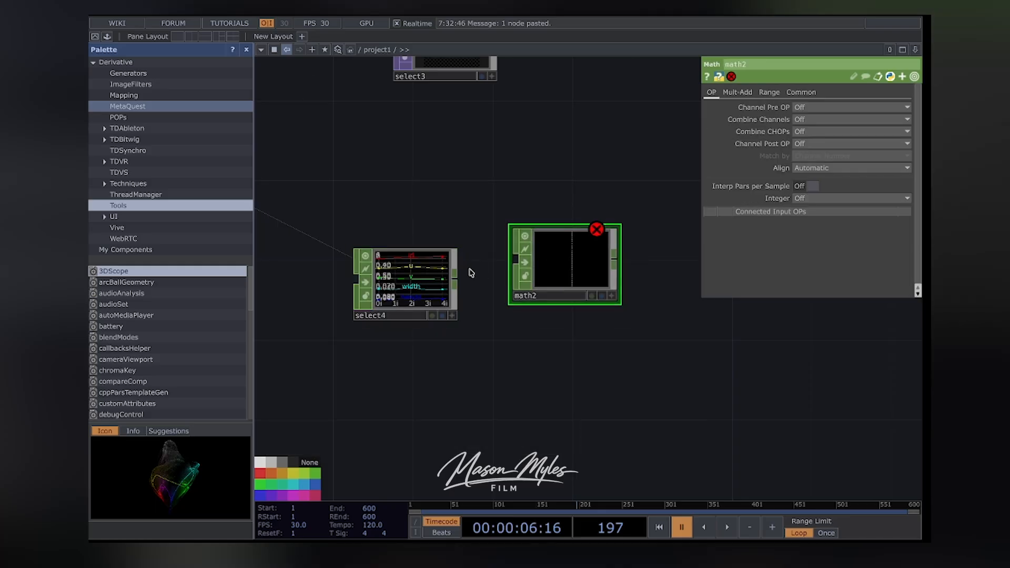
{"action": "left_click_drag", "start_coordinate": [507, 269], "coordinate": [568, 278]}
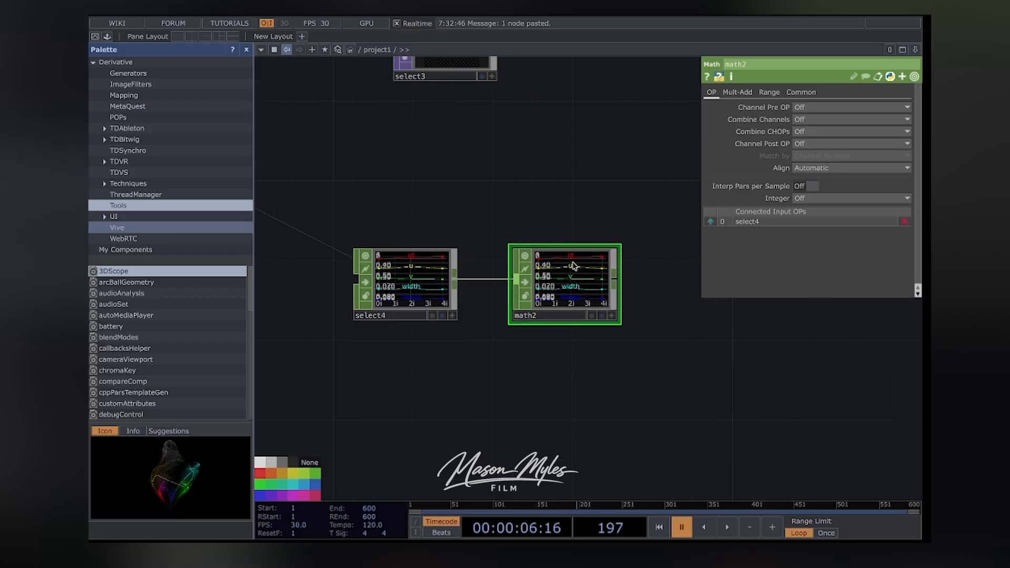
Drive math2's Multiply with an expression and limit its Scope to the u channel
{"action": "left_click", "coordinate": [743, 95]}
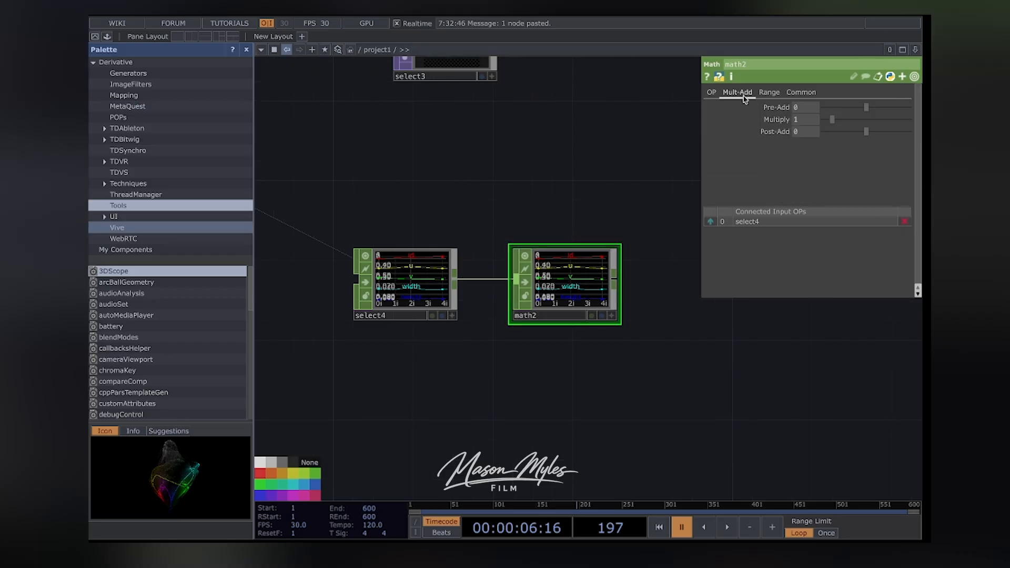
{"action": "left_click", "coordinate": [777, 120]}
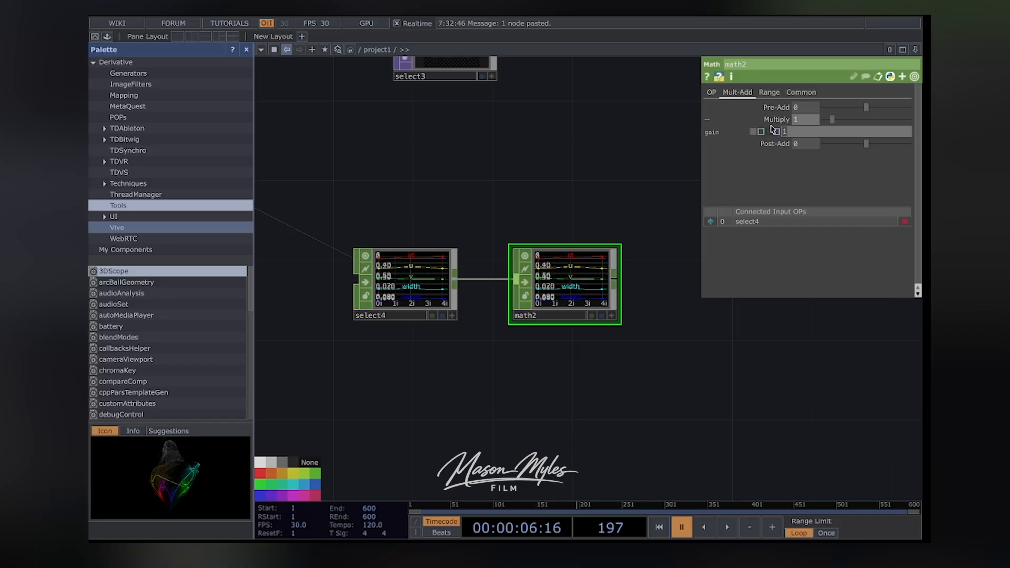
{"action": "left_click", "coordinate": [801, 92]}
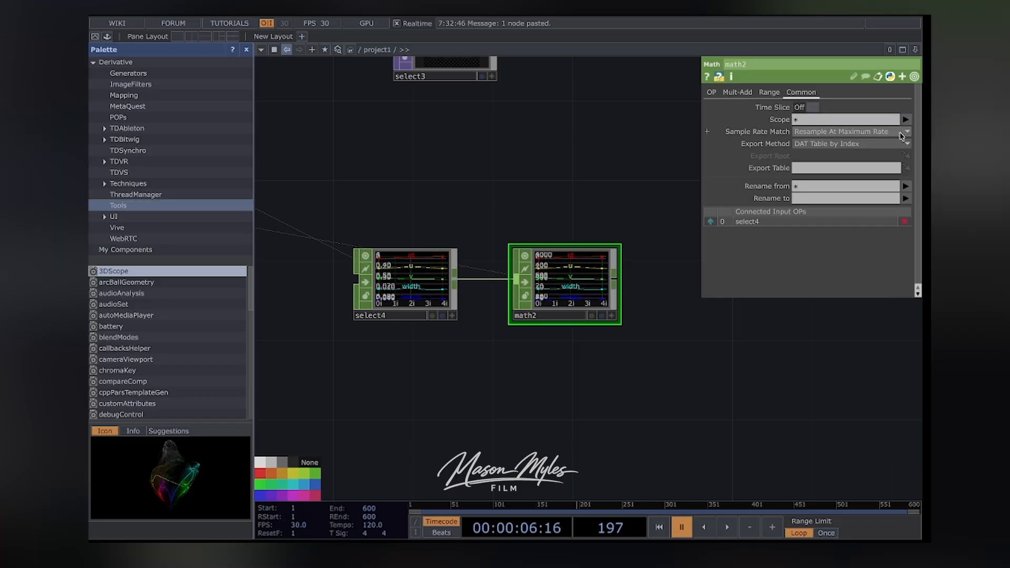
{"action": "key", "text": "BackSpace"}
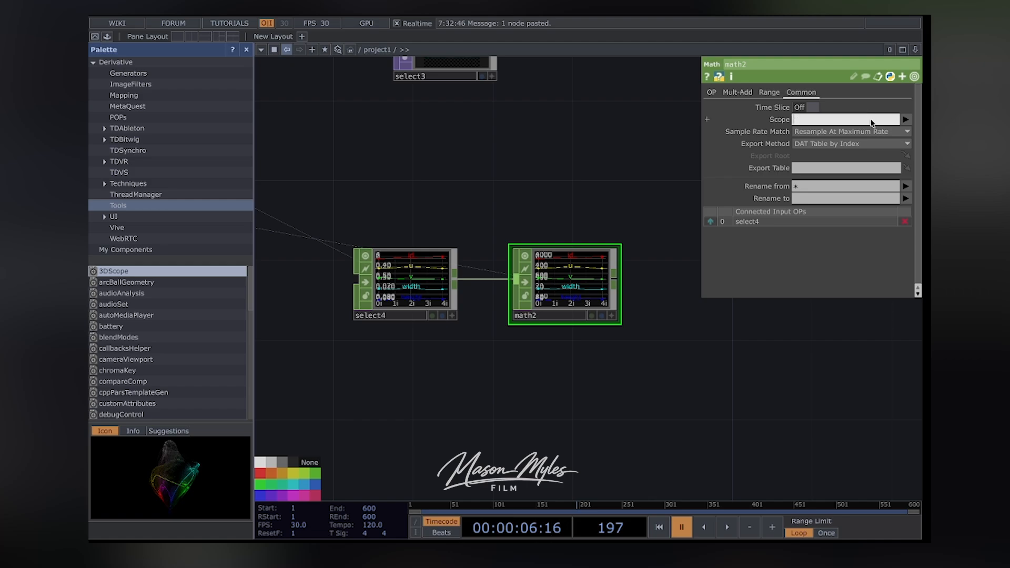
{"action": "left_click", "coordinate": [905, 119]}
{"action": "left_click", "coordinate": [899, 164]}
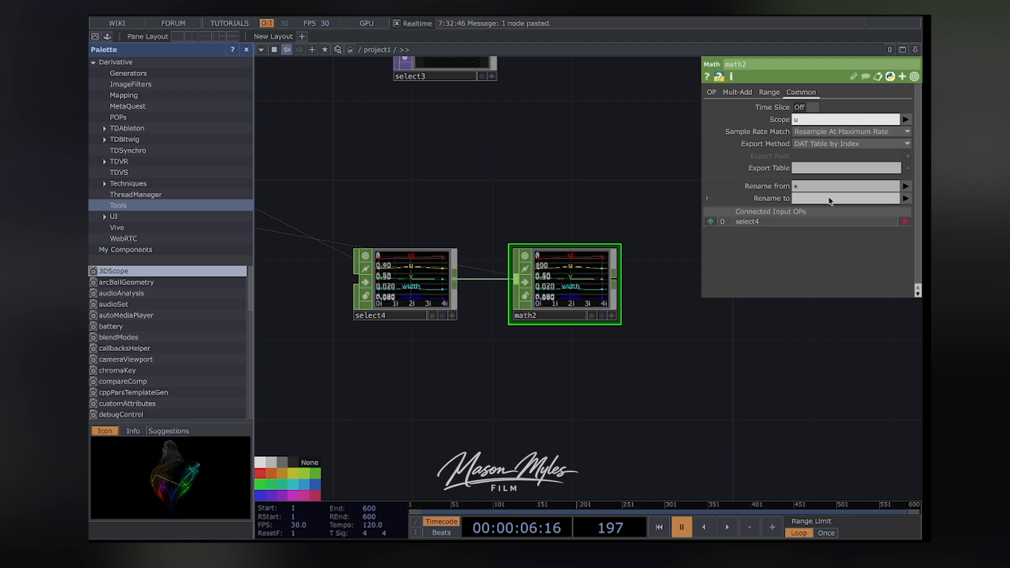
Add a second Math CHOP fed by math2's output
{"action": "left_click_drag", "start_coordinate": [682, 437], "coordinate": [572, 466]}
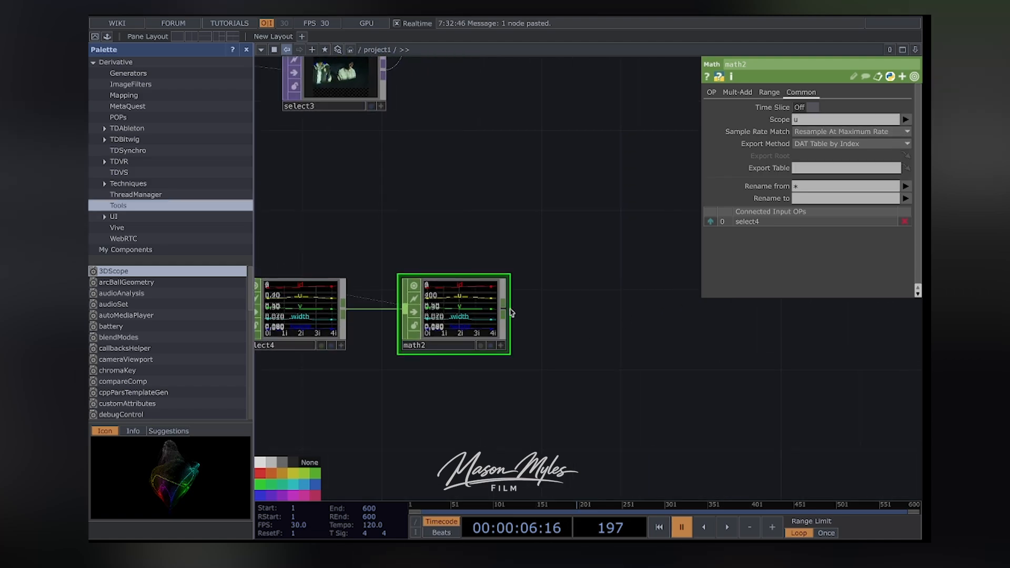
{"action": "right_click", "coordinate": [504, 313]}
{"action": "left_click", "coordinate": [579, 327]}
{"action": "left_click", "coordinate": [613, 295]}
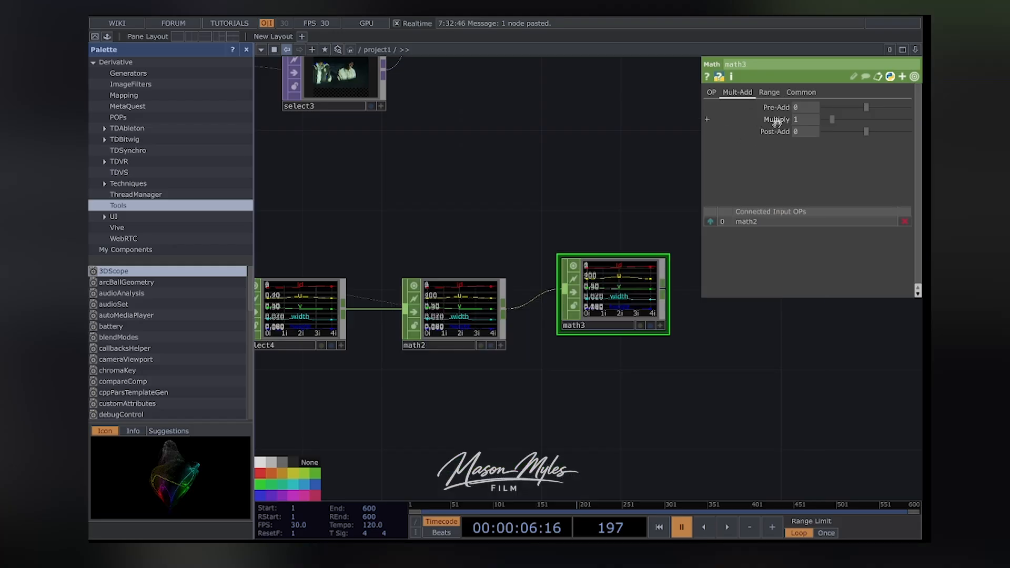
Limit math3's Scope to the v channel and set its Multiply expression to op('video').height
{"action": "left_click", "coordinate": [797, 93]}
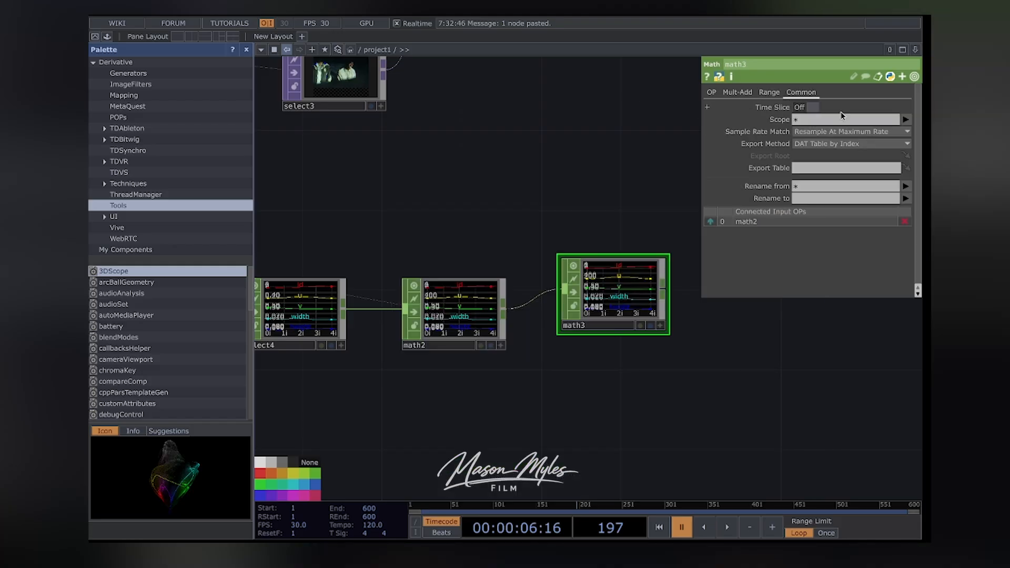
{"action": "left_click", "coordinate": [905, 119]}
{"action": "left_click", "coordinate": [911, 176]}
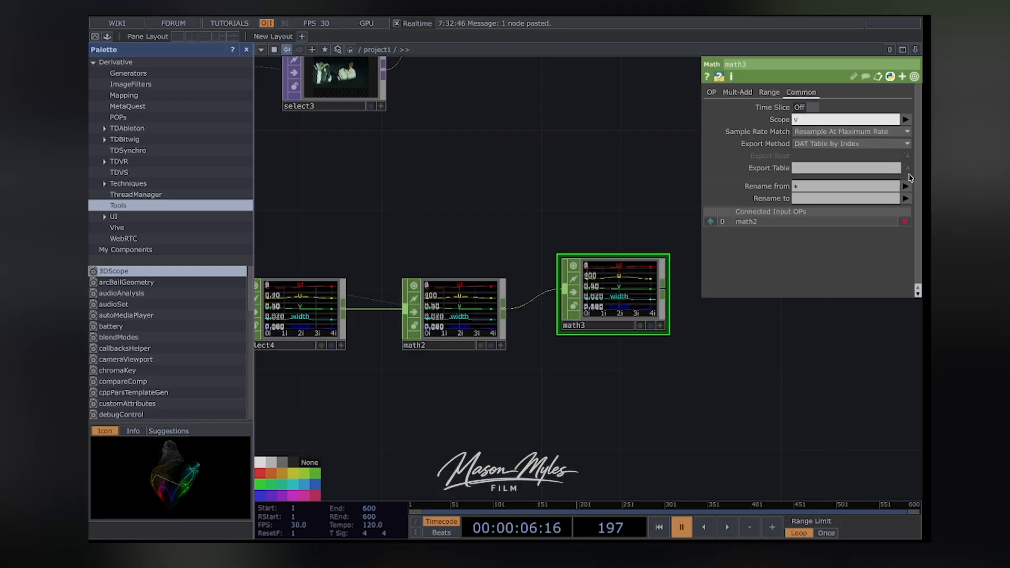
{"action": "left_click", "coordinate": [738, 92]}
{"action": "left_click", "coordinate": [768, 121]}
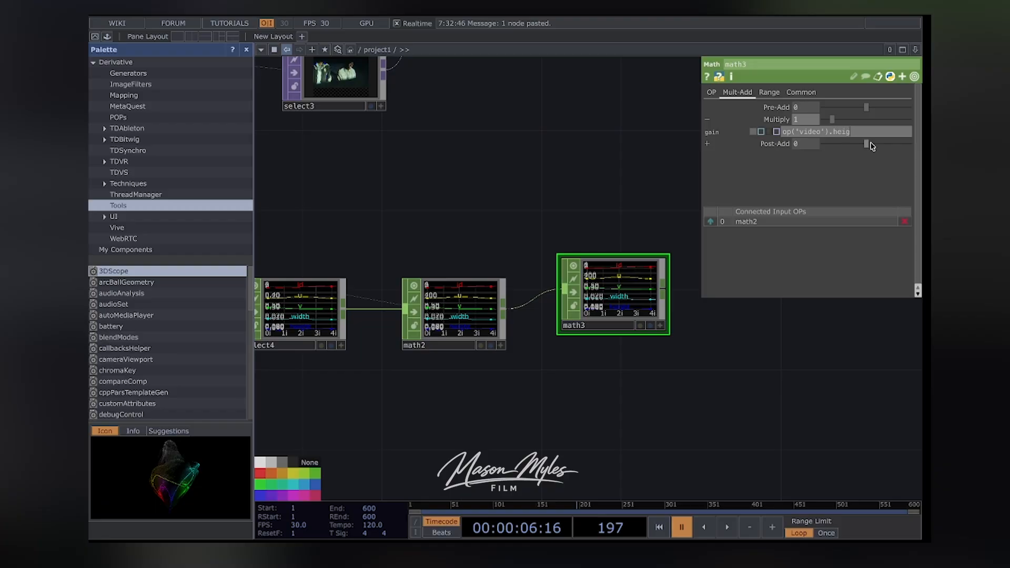
Add a Text TOP beside math3, leaving space between the two nodes
{"action": "right_click", "coordinate": [501, 199]}
{"action": "left_click", "coordinate": [518, 208]}
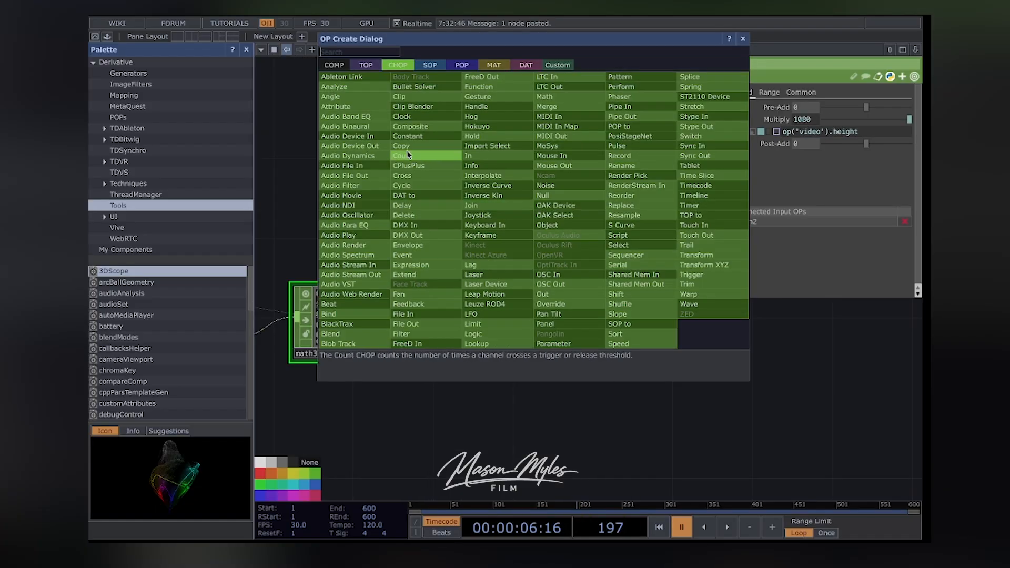
{"action": "left_click", "coordinate": [365, 65]}
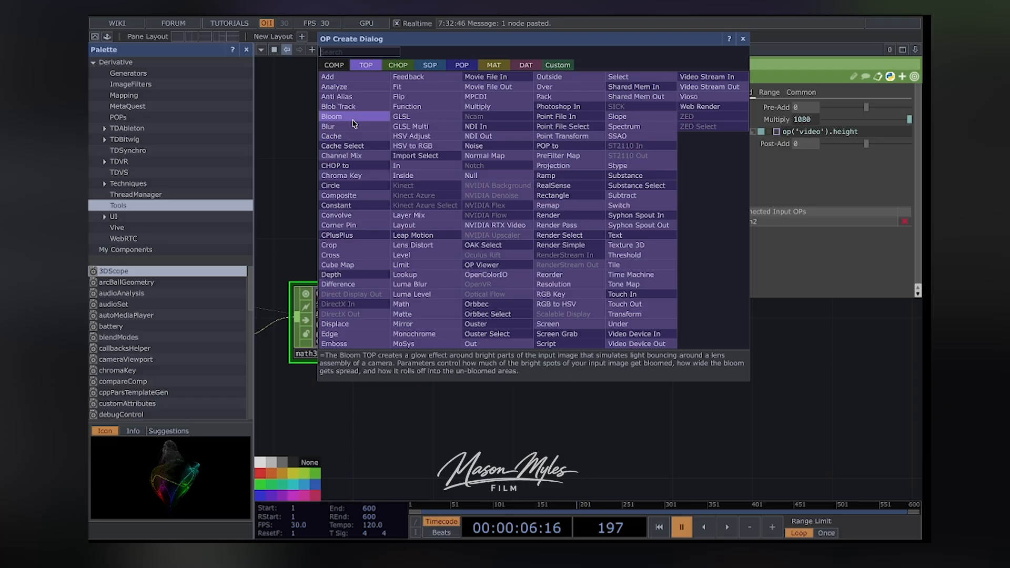
{"action": "type", "text": "te"}
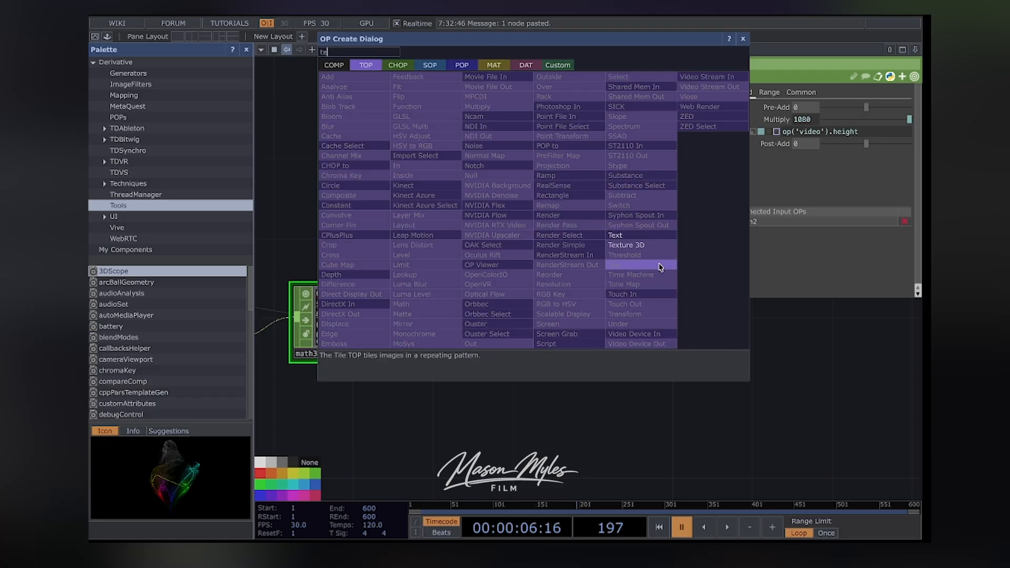
{"action": "left_click", "coordinate": [617, 235]}
{"action": "left_click", "coordinate": [531, 304]}
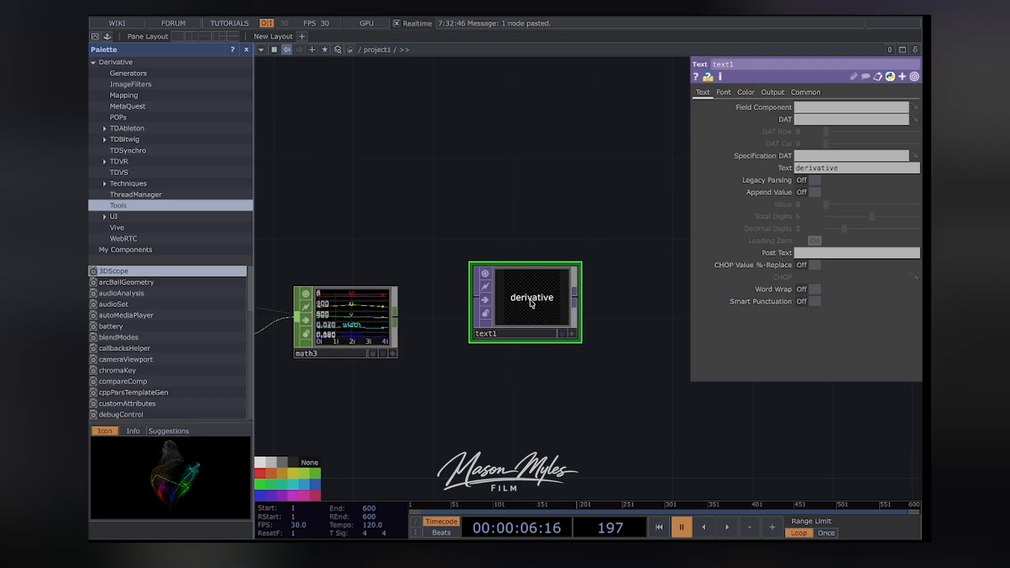
{"action": "left_click_drag", "start_coordinate": [519, 307], "coordinate": [599, 308]}
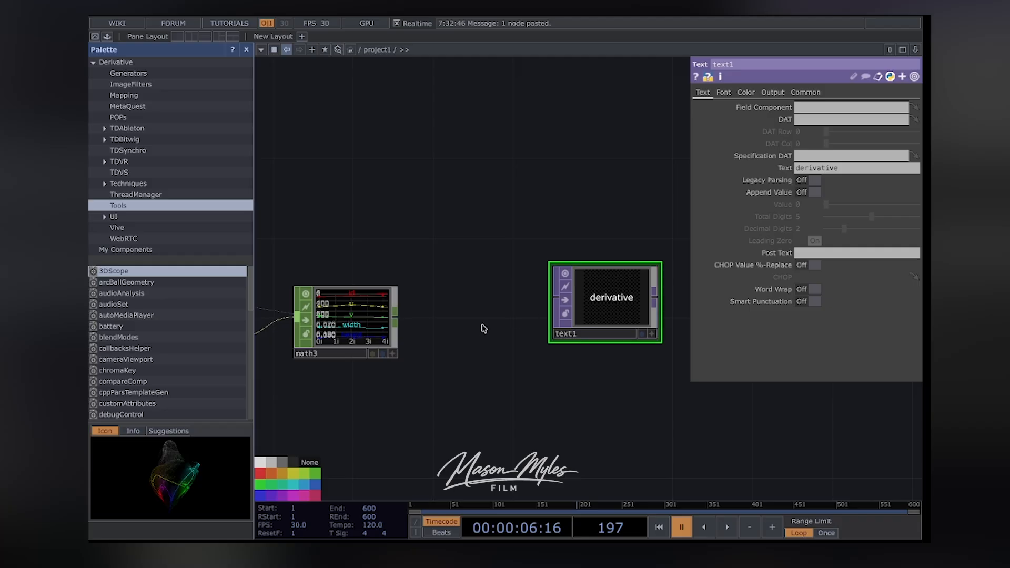
Append a Rename CHOP to math3's output and set its Rename to value to "text x y"
{"action": "left_click", "coordinate": [420, 318]}
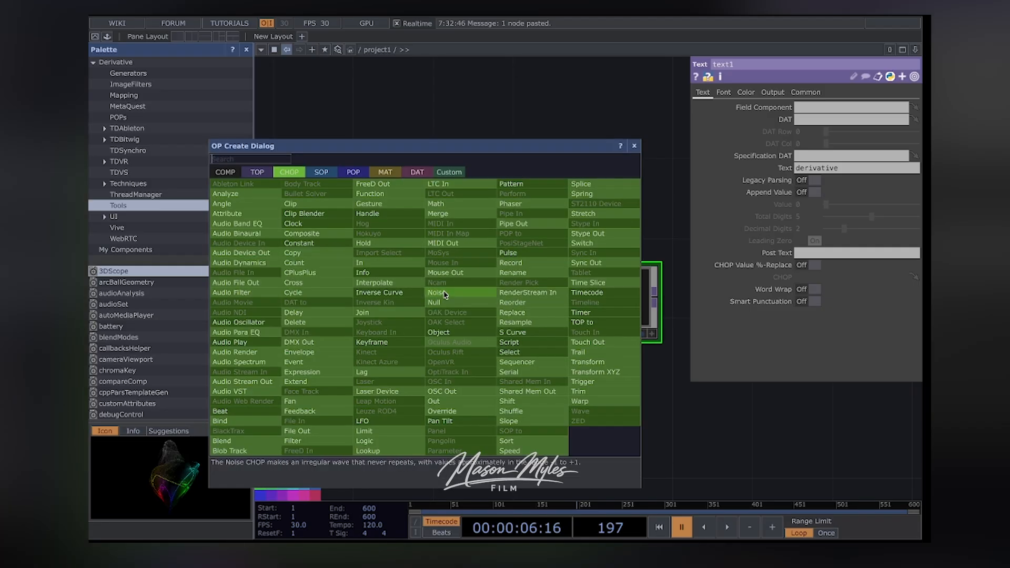
{"action": "type", "text": "re"}
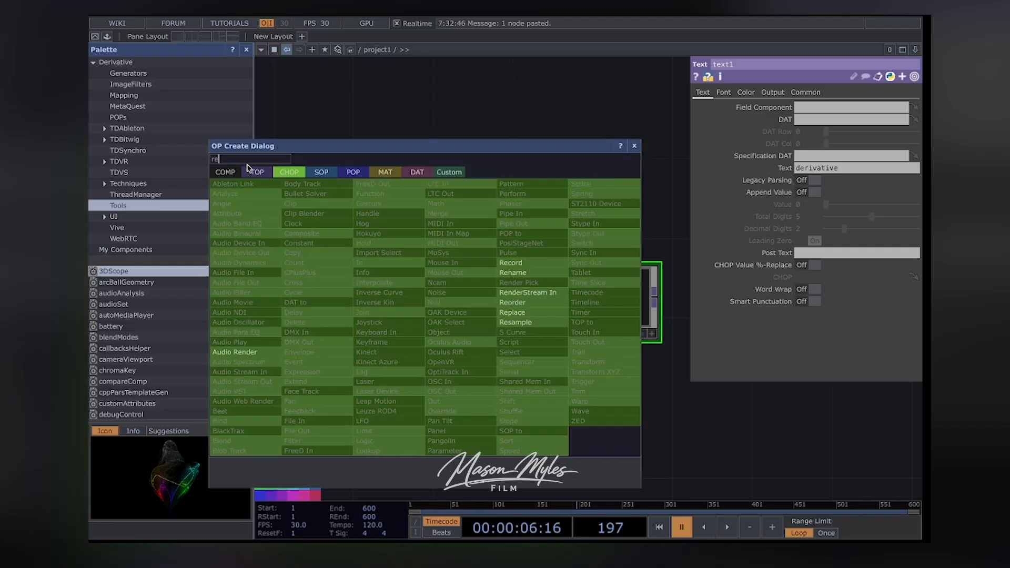
{"action": "type", "text": "n"}
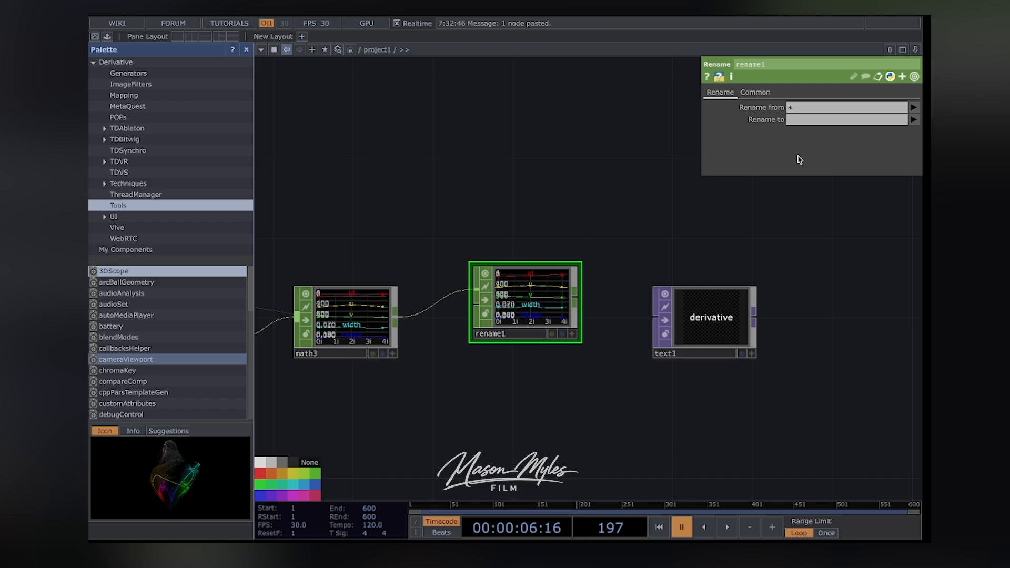
{"action": "left_click", "coordinate": [799, 122]}
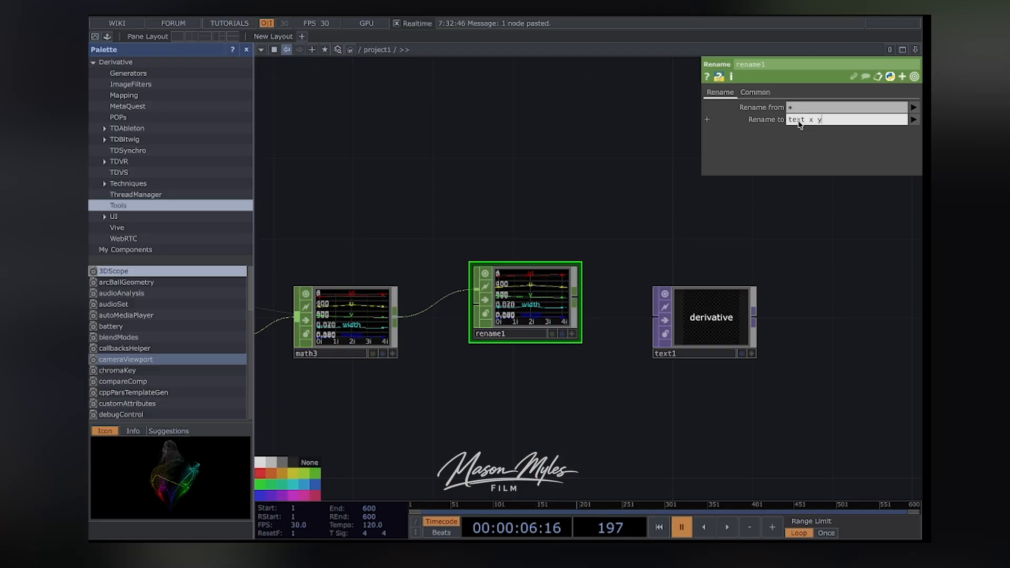
Restrict select4's Channel Names to the blob id, u and v channels
{"action": "scroll", "coordinate": [459, 390], "scroll_direction": "left", "scroll_amount": 10}
{"action": "left_click", "coordinate": [414, 330]}
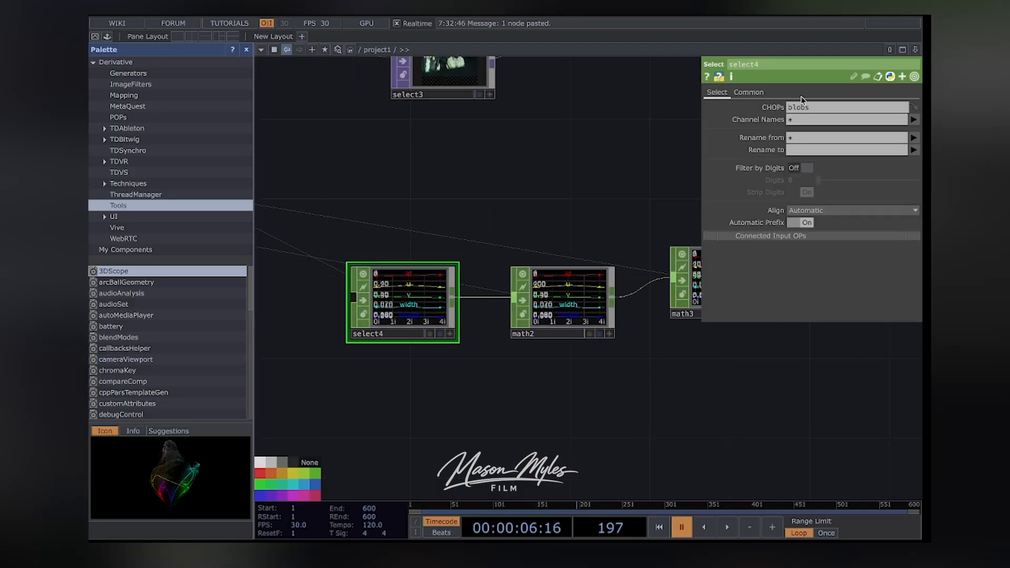
{"action": "left_click", "coordinate": [817, 122]}
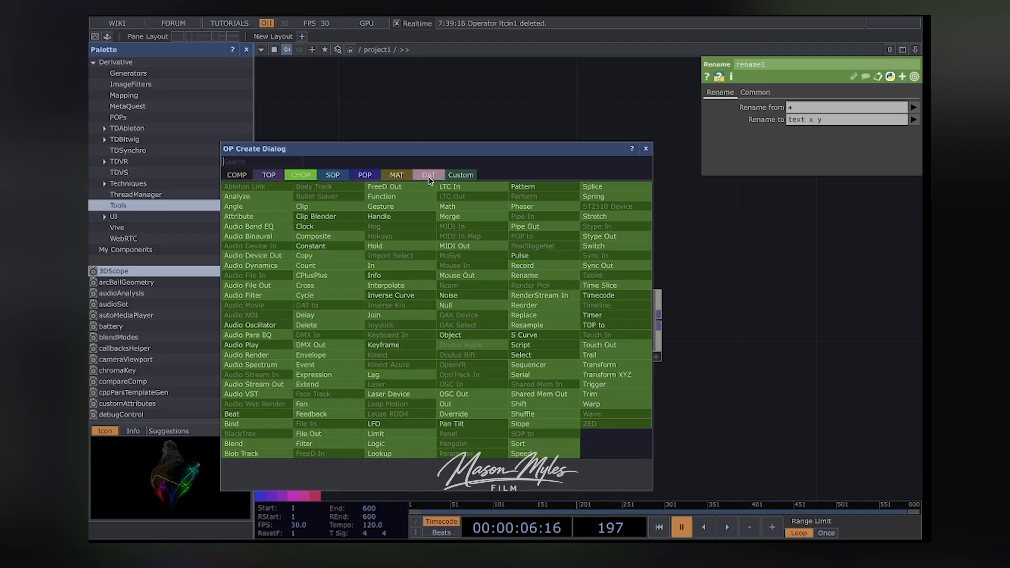
Convert rename1's output with a CHOP to DAT and turn on Include Names
{"action": "left_click", "coordinate": [429, 177]}
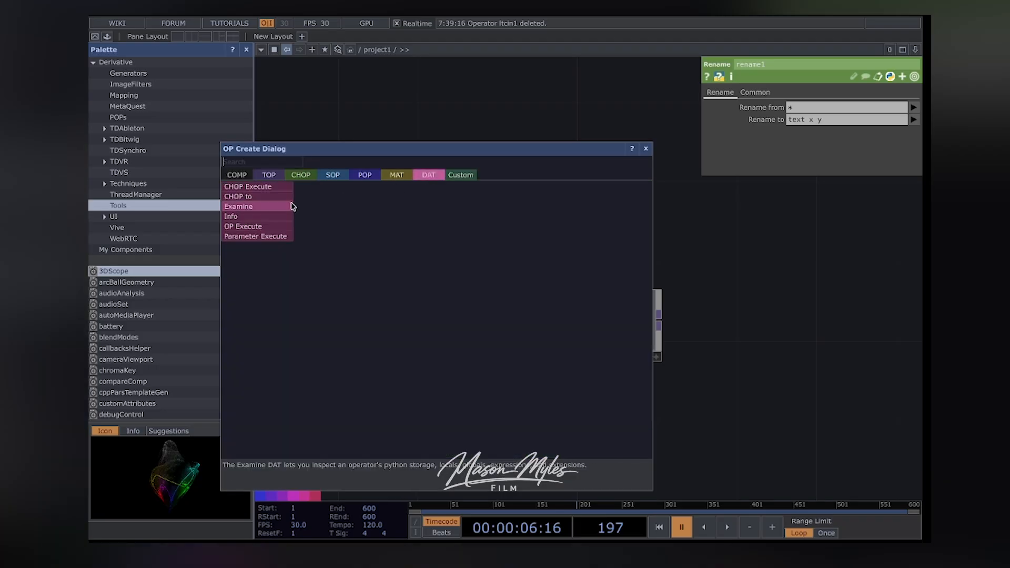
{"action": "left_click", "coordinate": [263, 197]}
{"action": "left_click", "coordinate": [825, 120]}
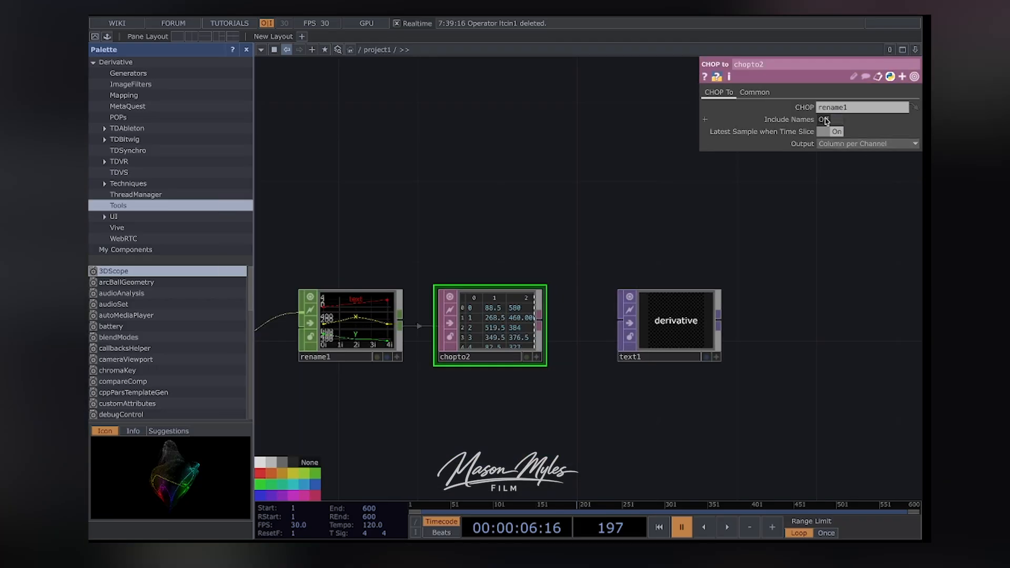
{"action": "left_click", "coordinate": [825, 120]}
Assign chopto2 as text1's Specification DAT and match text1's resolution to the video's width and height by expression
{"action": "left_click", "coordinate": [674, 326]}
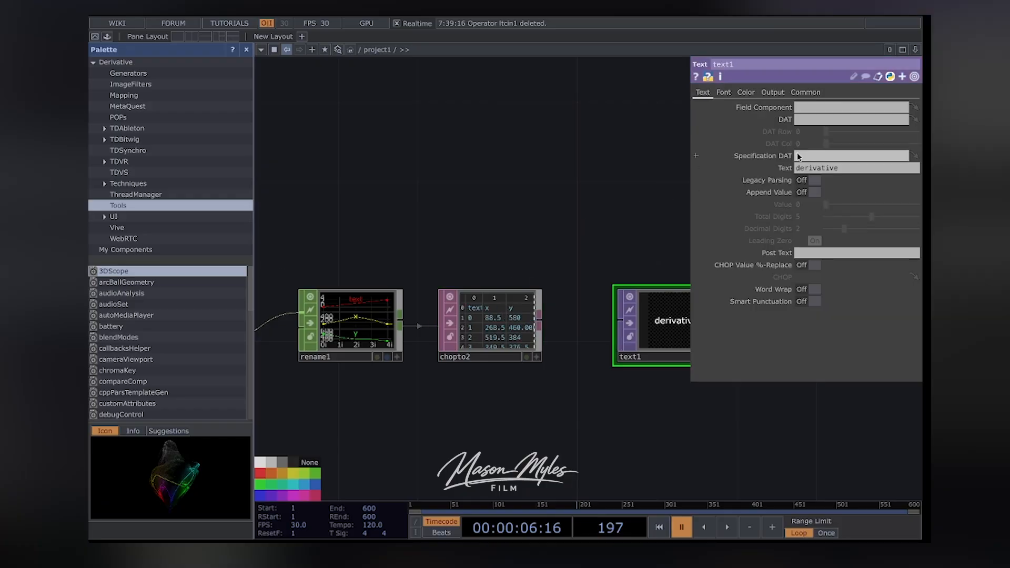
{"action": "left_click_drag", "start_coordinate": [497, 328], "coordinate": [828, 156]}
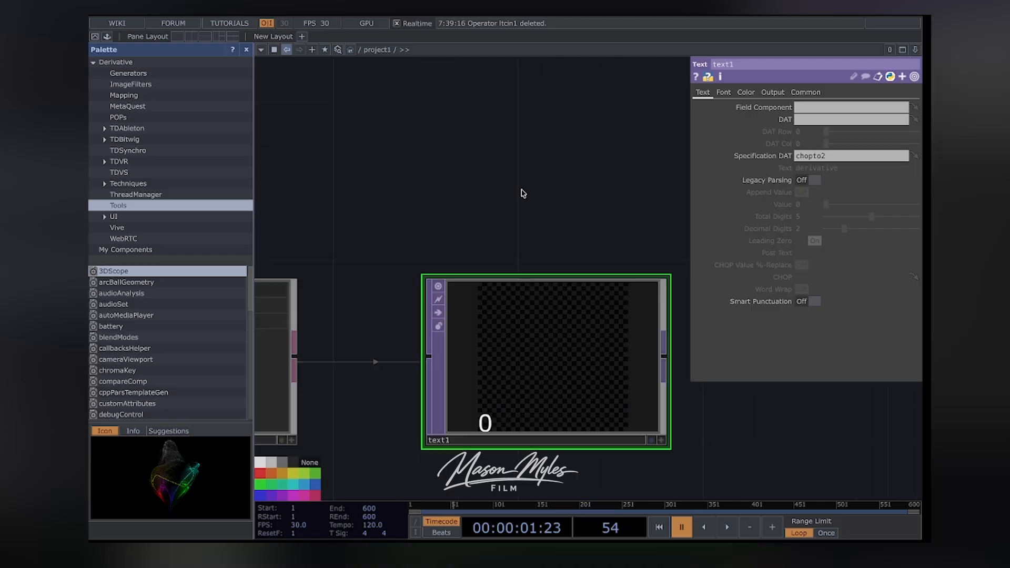
{"action": "left_click", "coordinate": [807, 93]}
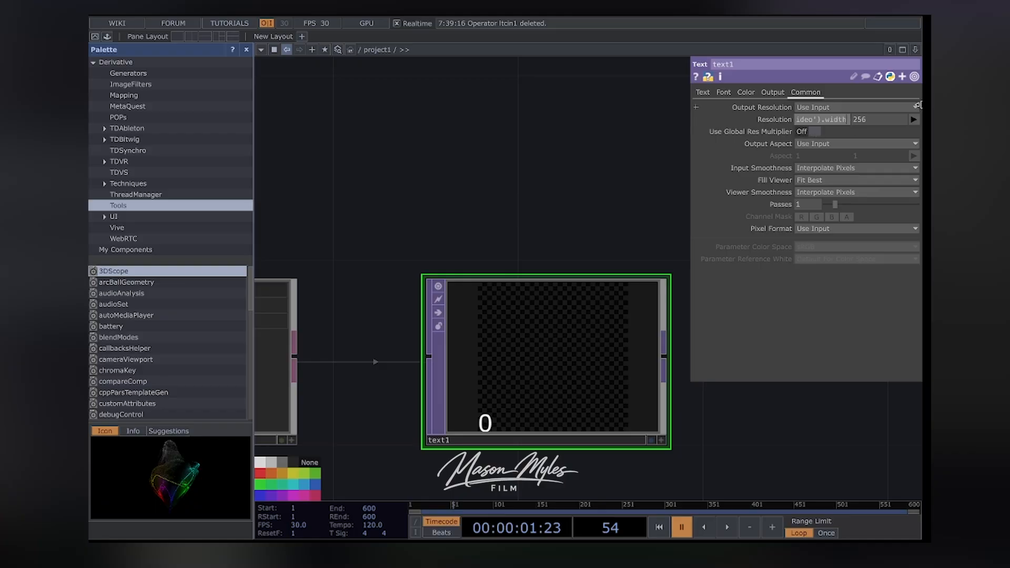
{"action": "left_click", "coordinate": [862, 120]}
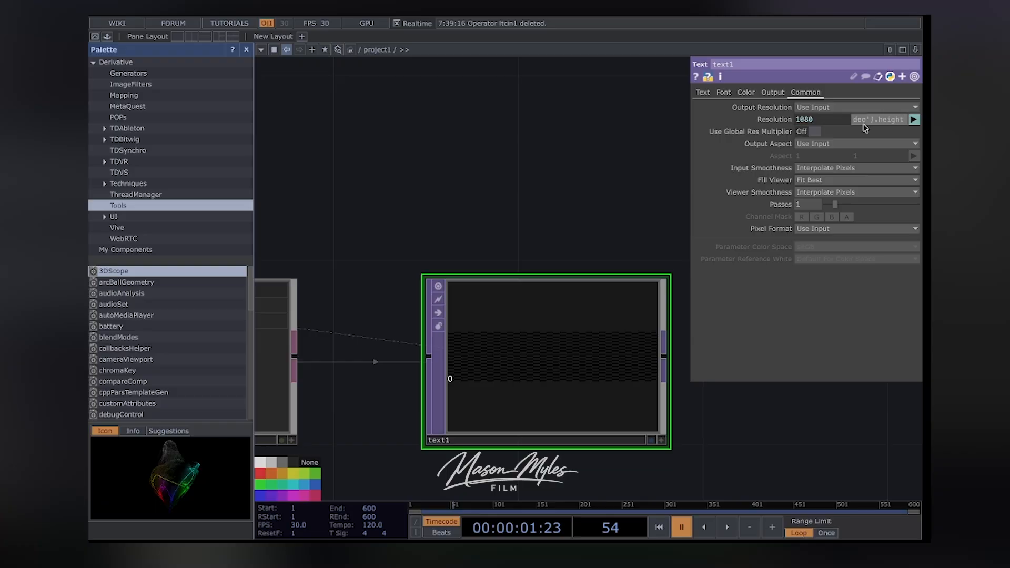
{"action": "key", "text": "Return"}
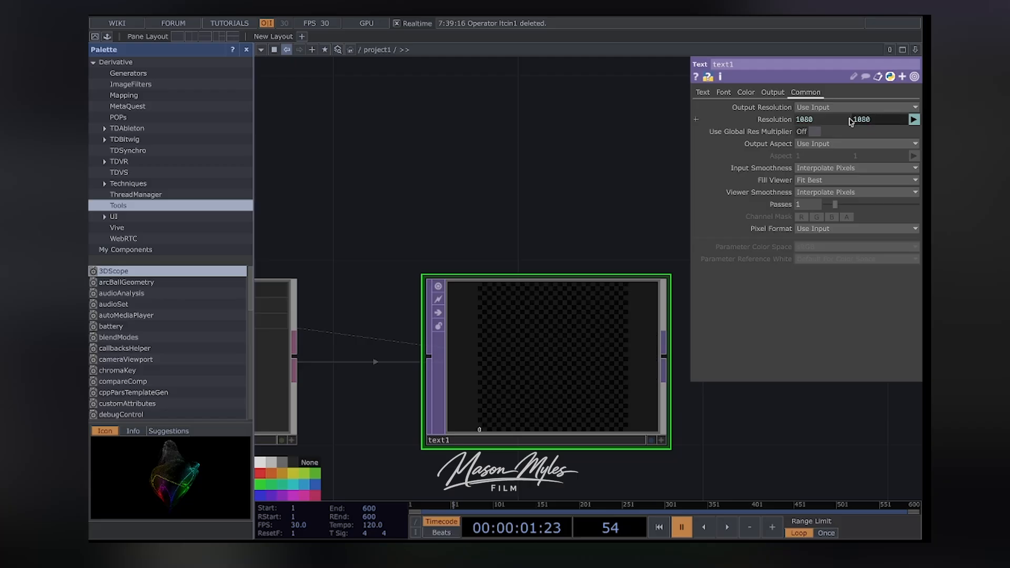
{"action": "key", "text": "space"}
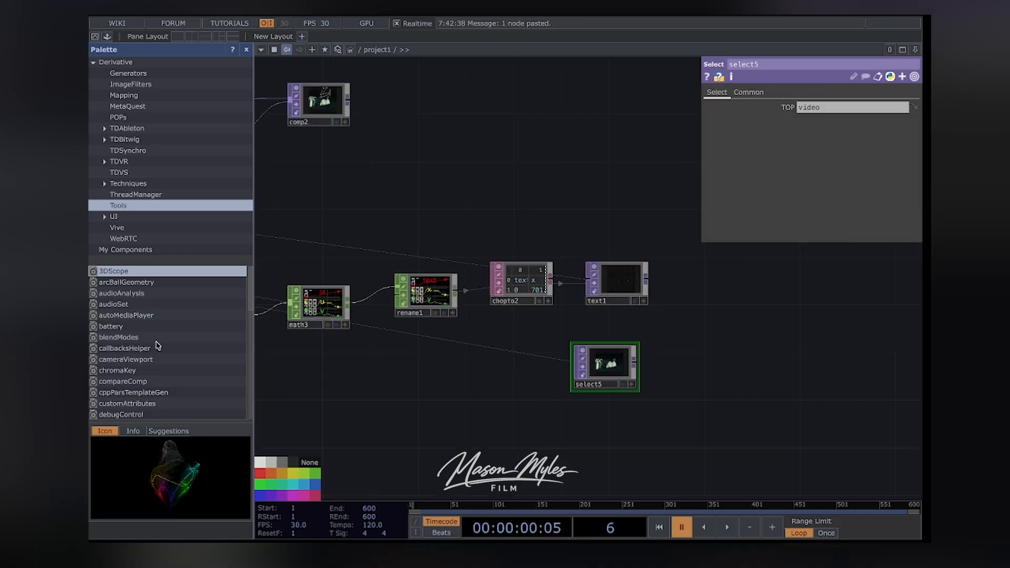
Duplicate the comp2 Composite TOP and place the copy beside text1
{"action": "left_click_drag", "start_coordinate": [467, 158], "coordinate": [588, 204]}
{"action": "left_click", "coordinate": [459, 159]}
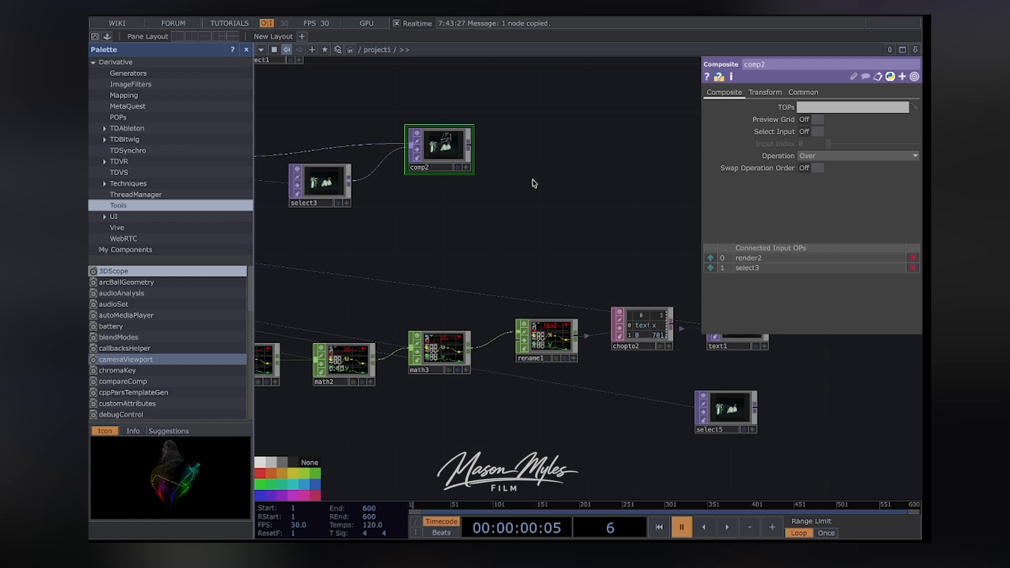
{"action": "key", "text": "ctrl+v"}
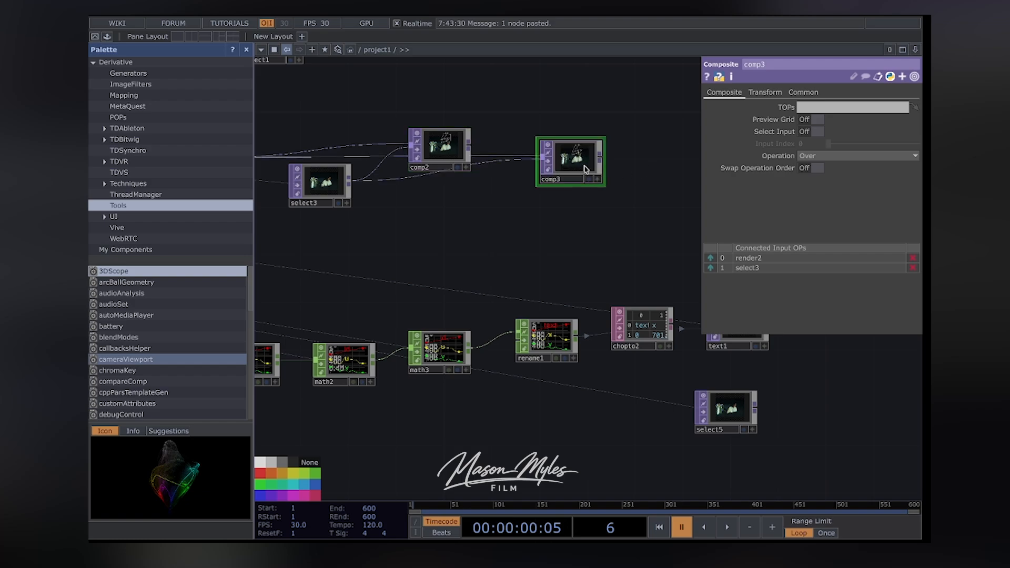
{"action": "left_click_drag", "start_coordinate": [754, 355], "coordinate": [838, 357]}
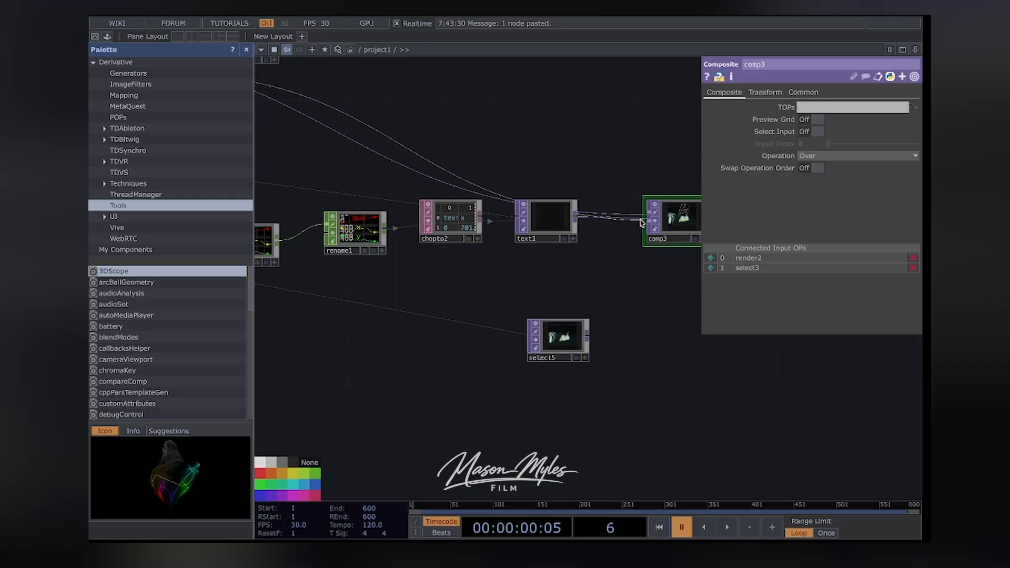
{"action": "left_click", "coordinate": [641, 223]}
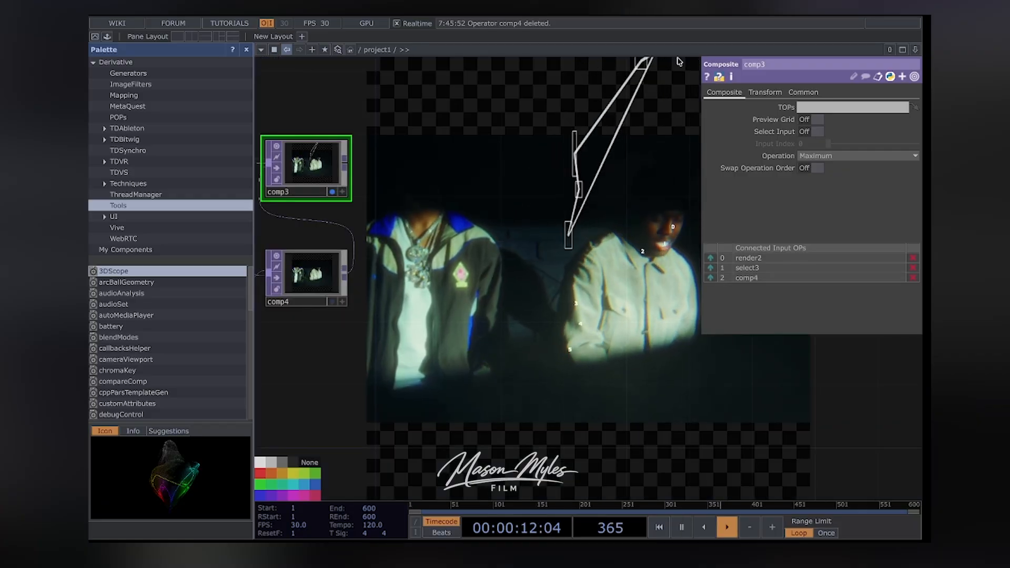